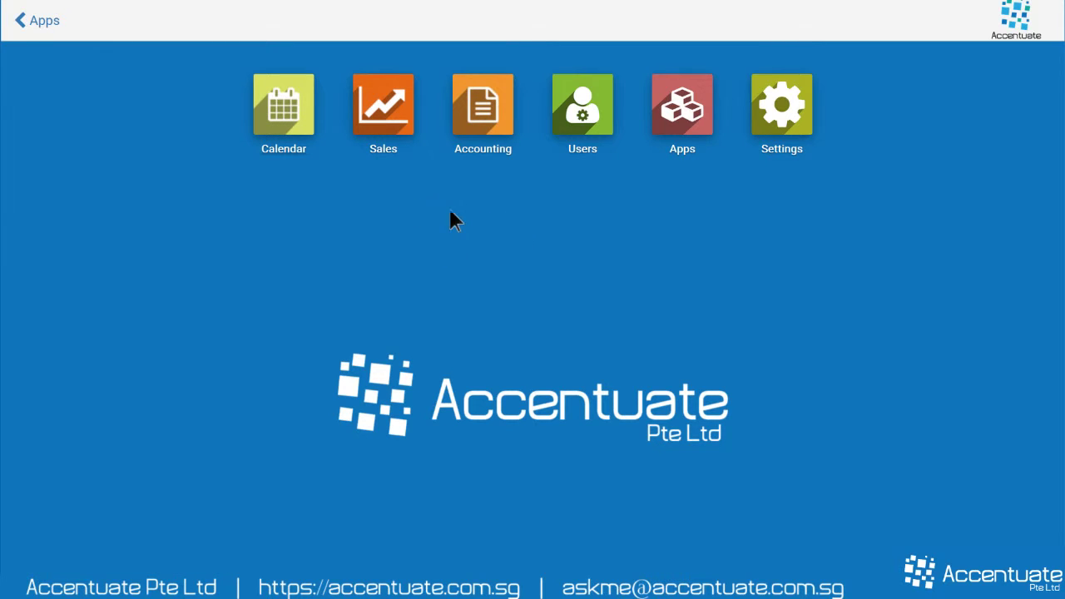
- Launch the Sales app from the Odoo home screen
{"action": "left_click", "coordinate": [382, 120]}
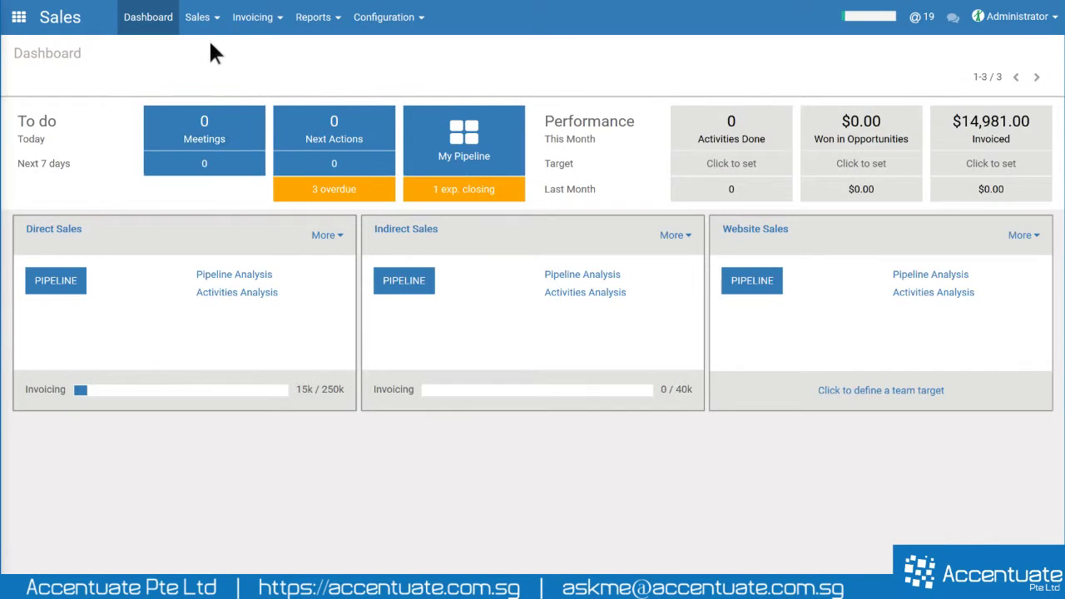
- Go to Sales > Customers and open the Demo Company Pte Ltd card
{"action": "left_click", "coordinate": [199, 18]}
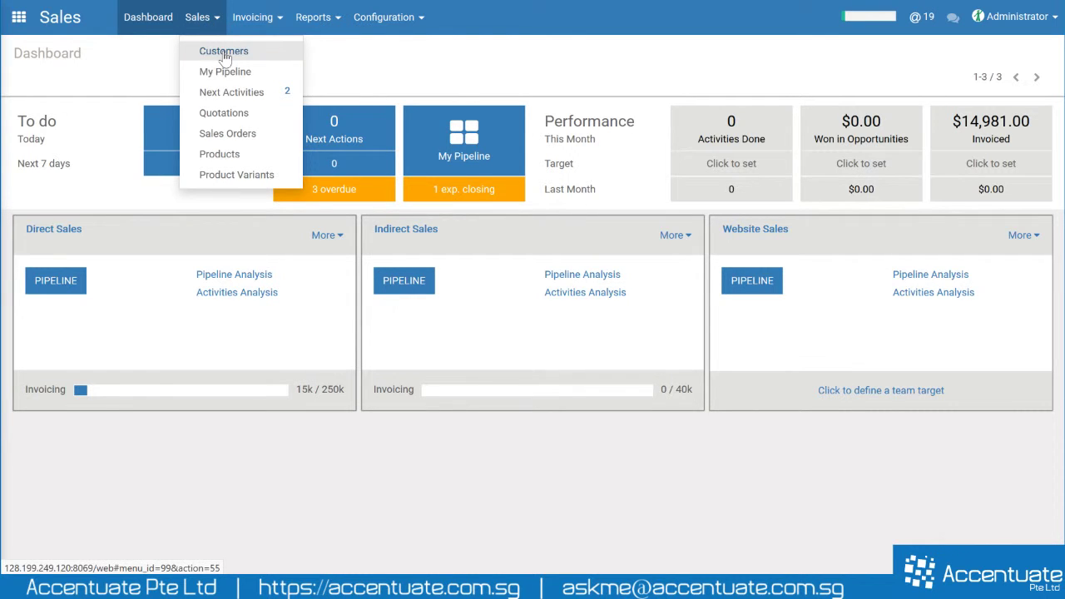
{"action": "left_click", "coordinate": [224, 52]}
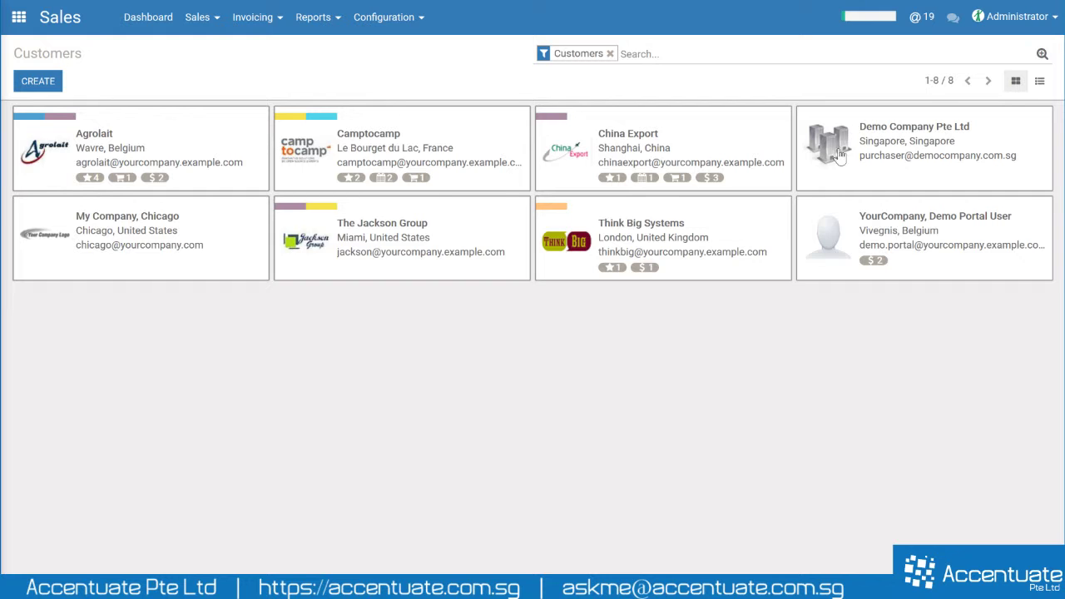
{"action": "left_click", "coordinate": [903, 146]}
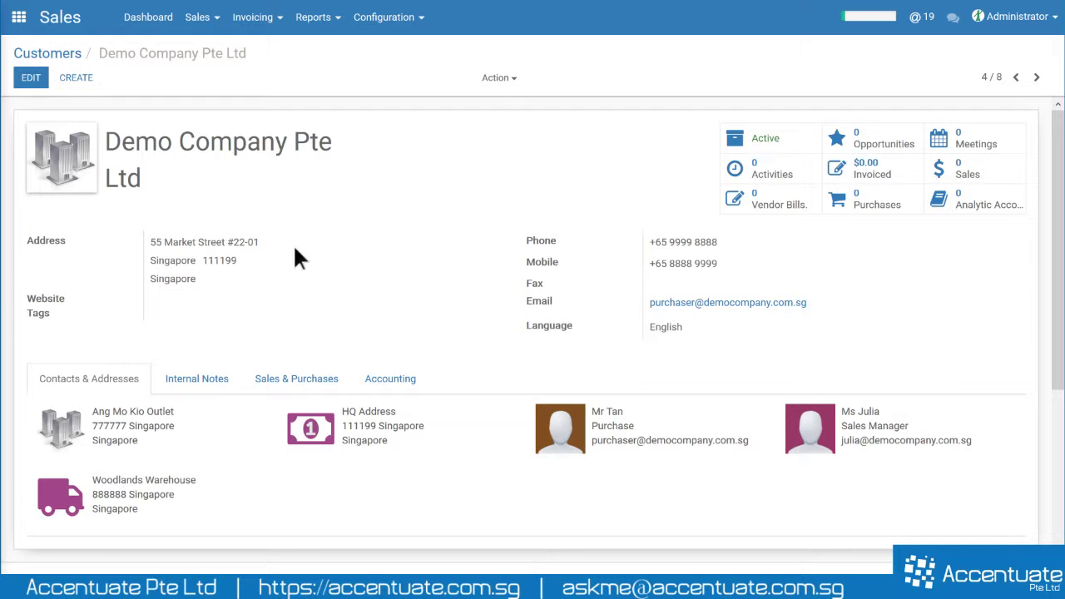
- Show the Sales & Purchases tab and look over the delivery and pricelist settings
{"action": "left_click", "coordinate": [288, 379]}
{"action": "scroll", "coordinate": [288, 378], "scroll_direction": "down", "scroll_amount": 1}
{"action": "scroll", "coordinate": [249, 235], "scroll_direction": "down", "scroll_amount": 2}
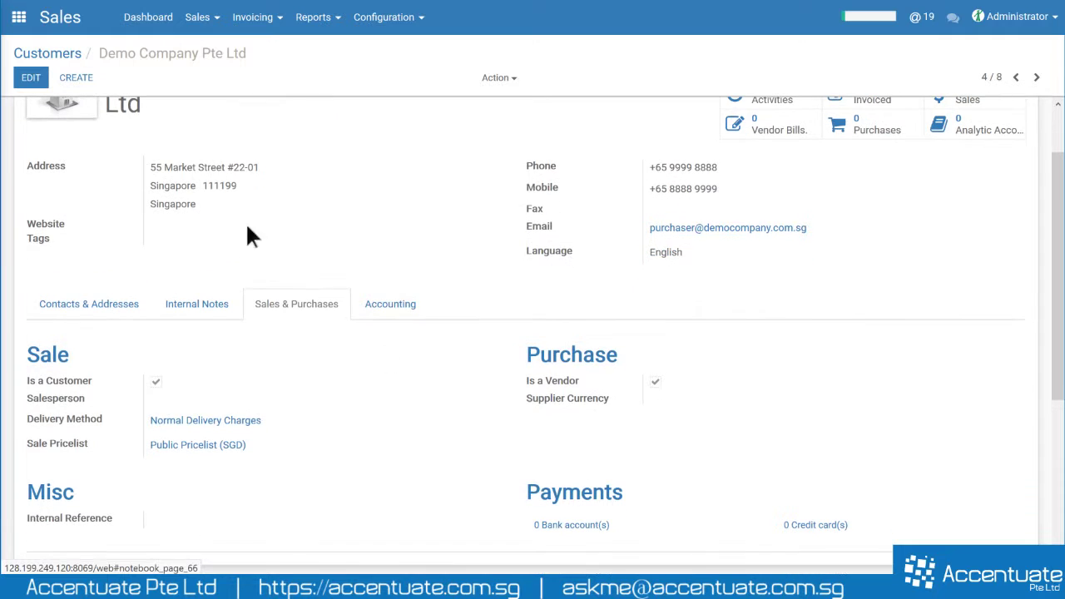
{"action": "scroll", "coordinate": [131, 166], "scroll_direction": "up", "scroll_amount": 3}
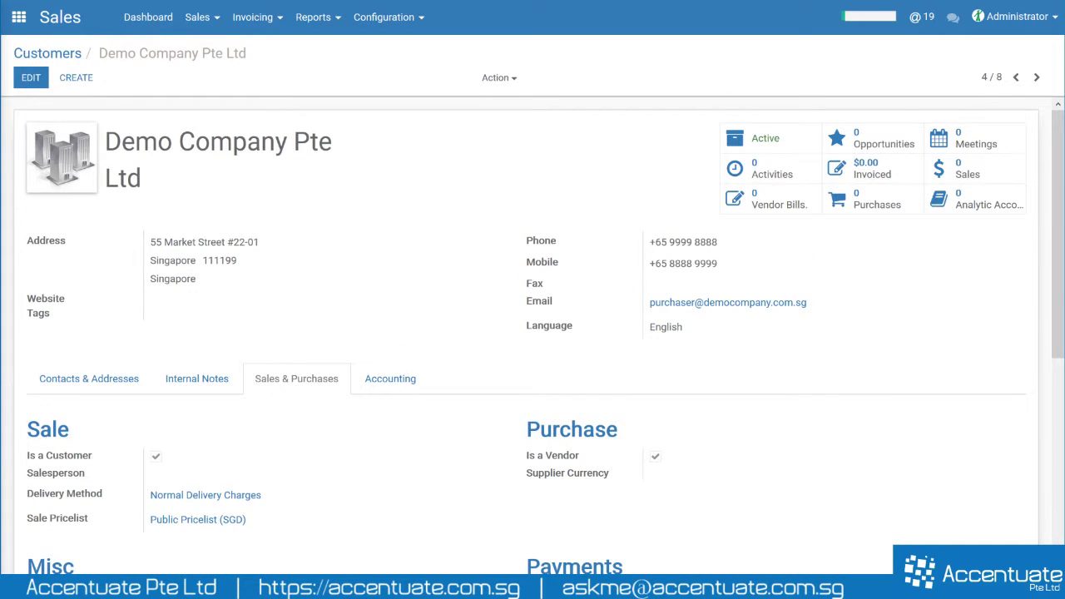
{"action": "left_click_drag", "start_coordinate": [105, 142], "coordinate": [164, 183]}
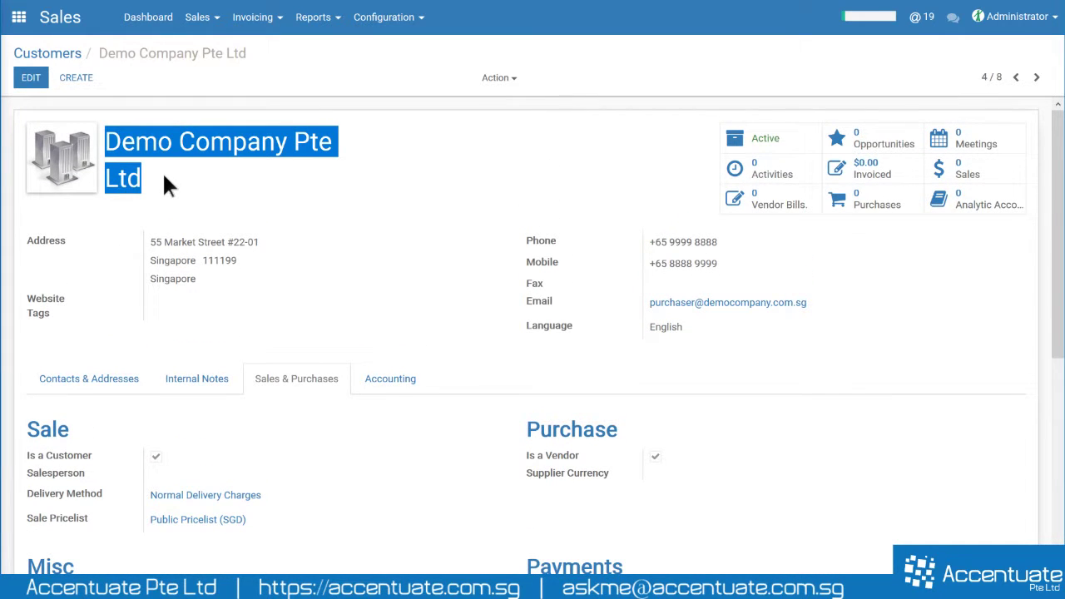
{"action": "left_click", "coordinate": [99, 130]}
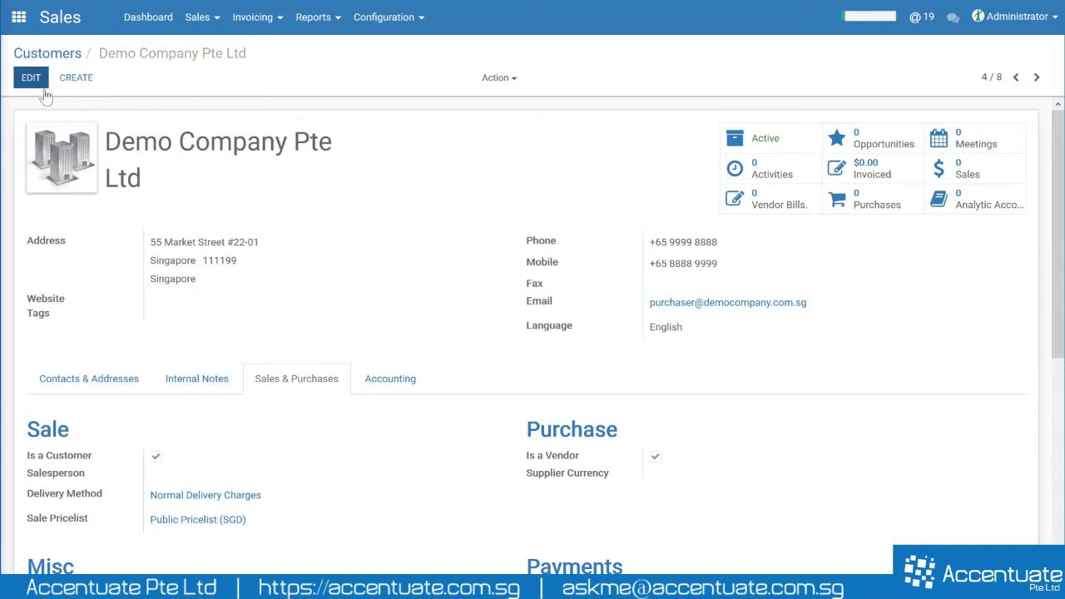
{"action": "left_click_drag", "start_coordinate": [105, 142], "coordinate": [148, 183]}
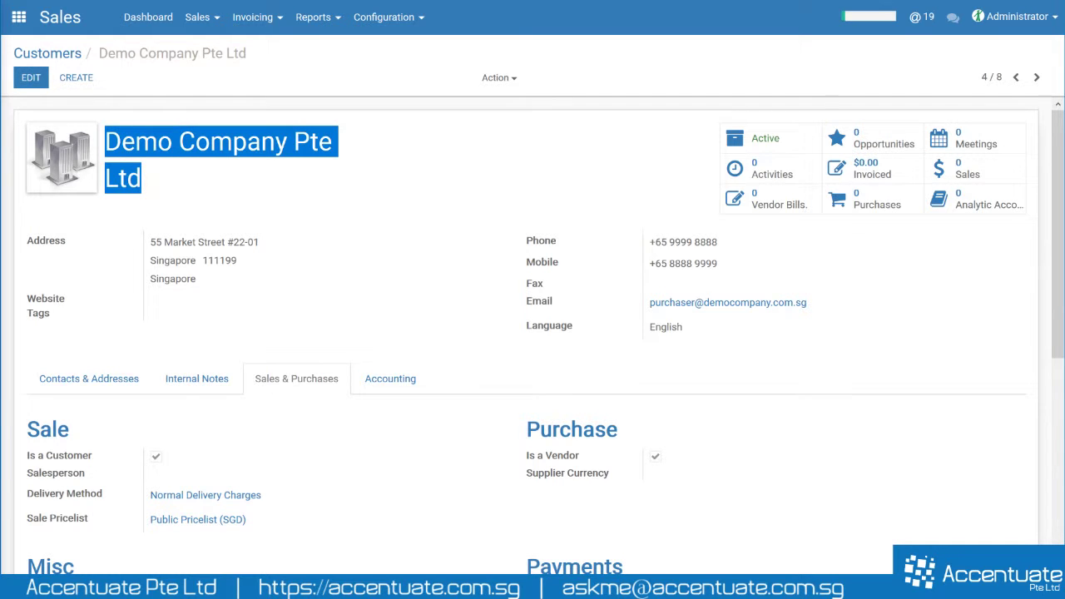
{"action": "left_click", "coordinate": [187, 179]}
- Put the record in edit mode and untick, then re-tick, Is a Vendor and Is a Customer
{"action": "left_click", "coordinate": [31, 77]}
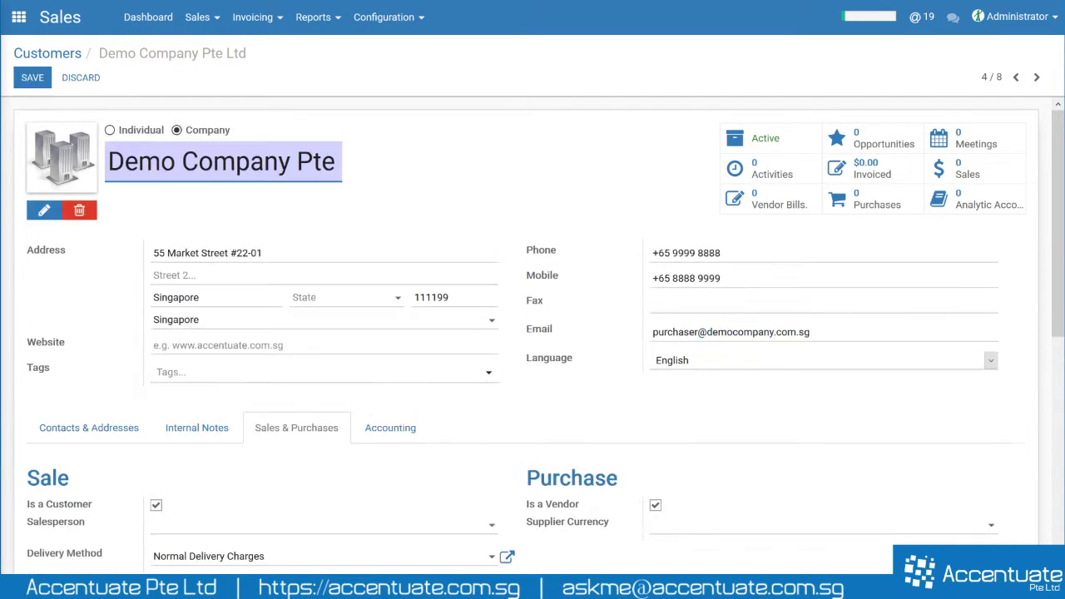
{"action": "scroll", "coordinate": [387, 374], "scroll_direction": "down", "scroll_amount": 2}
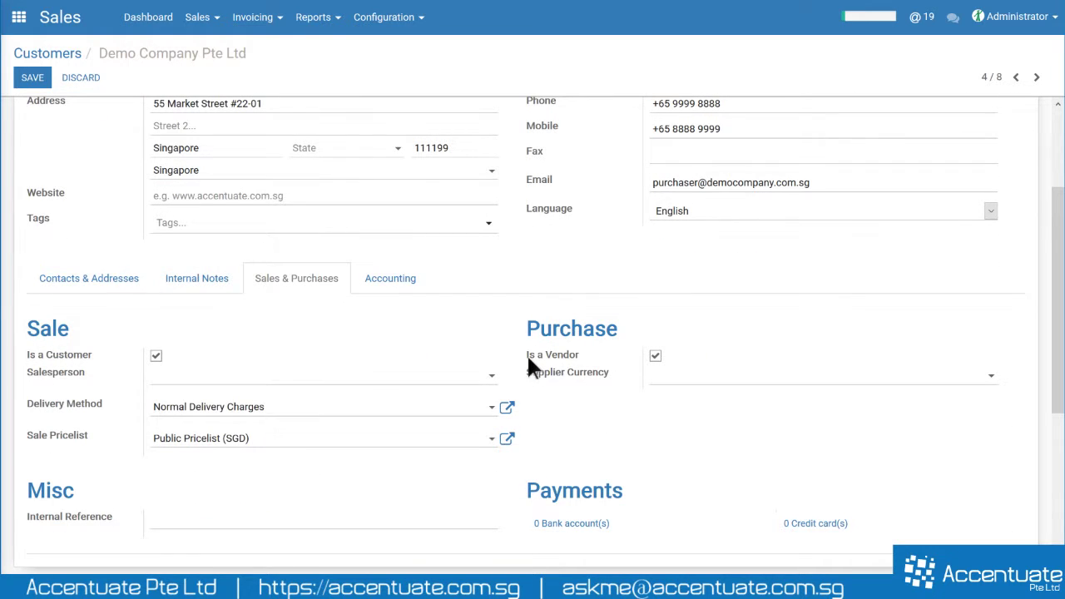
{"action": "left_click", "coordinate": [655, 356]}
{"action": "left_click", "coordinate": [155, 358]}
{"action": "left_click", "coordinate": [157, 358]}
{"action": "left_click", "coordinate": [656, 358]}
{"action": "scroll", "coordinate": [311, 332], "scroll_direction": "up", "scroll_amount": 3}
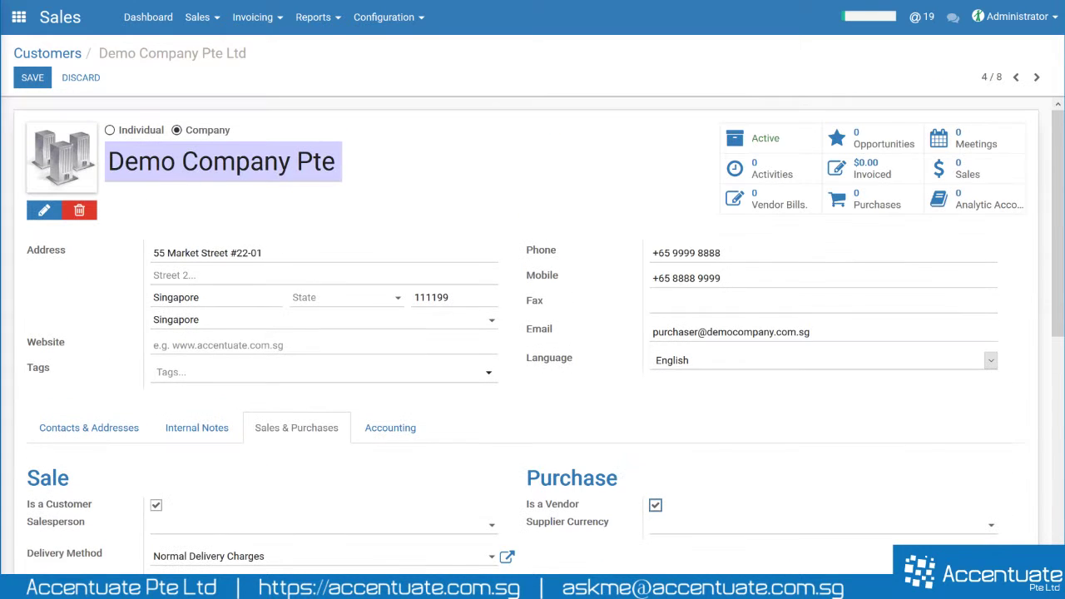
{"action": "left_click_drag", "start_coordinate": [108, 162], "coordinate": [340, 161]}
{"action": "scroll", "coordinate": [404, 174], "scroll_direction": "down", "scroll_amount": 3}
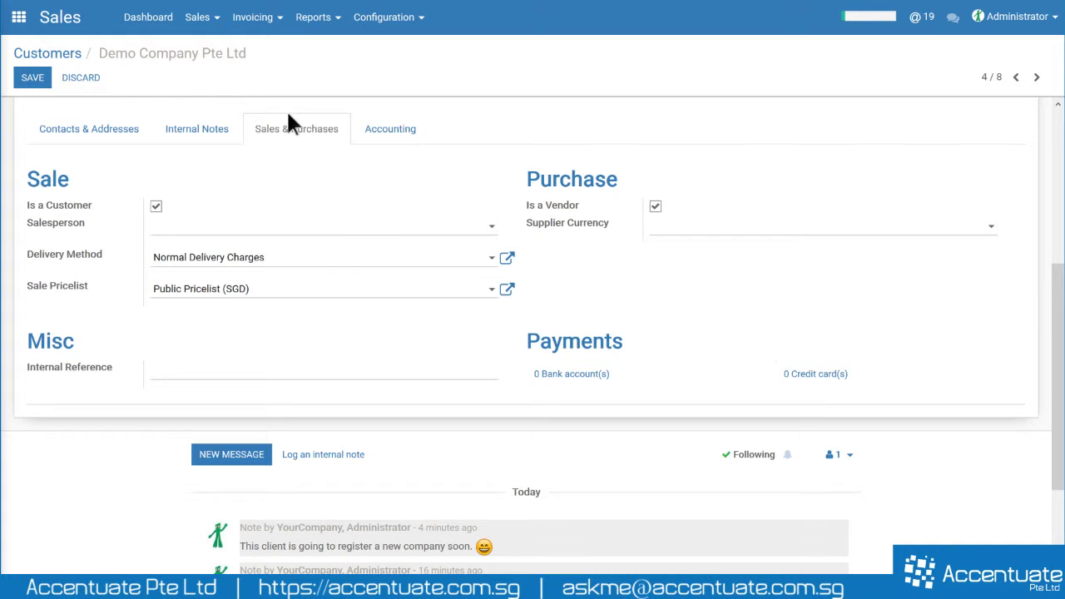
{"action": "scroll", "coordinate": [258, 166], "scroll_direction": "up", "scroll_amount": 3}
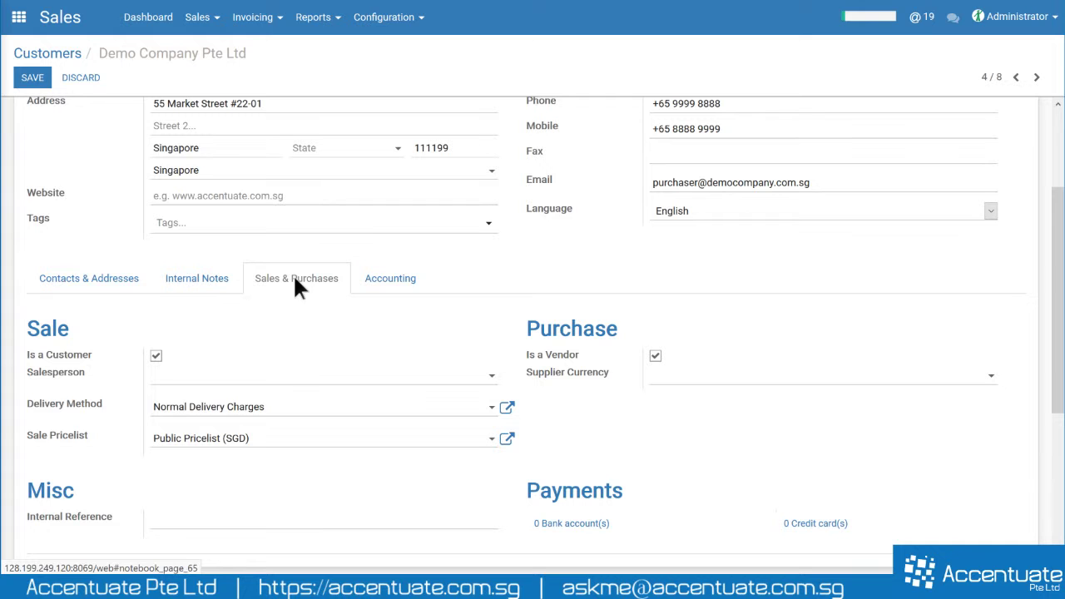
- Open Internal Notes and move between the internal note and delivery instructions fields
{"action": "left_click", "coordinate": [206, 281]}
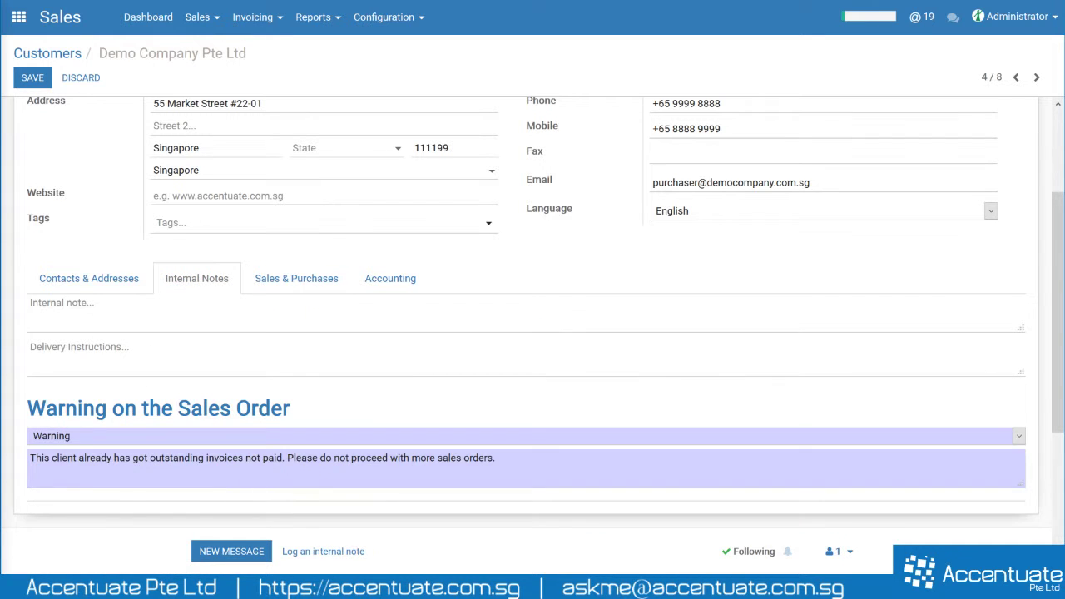
{"action": "left_click", "coordinate": [62, 303]}
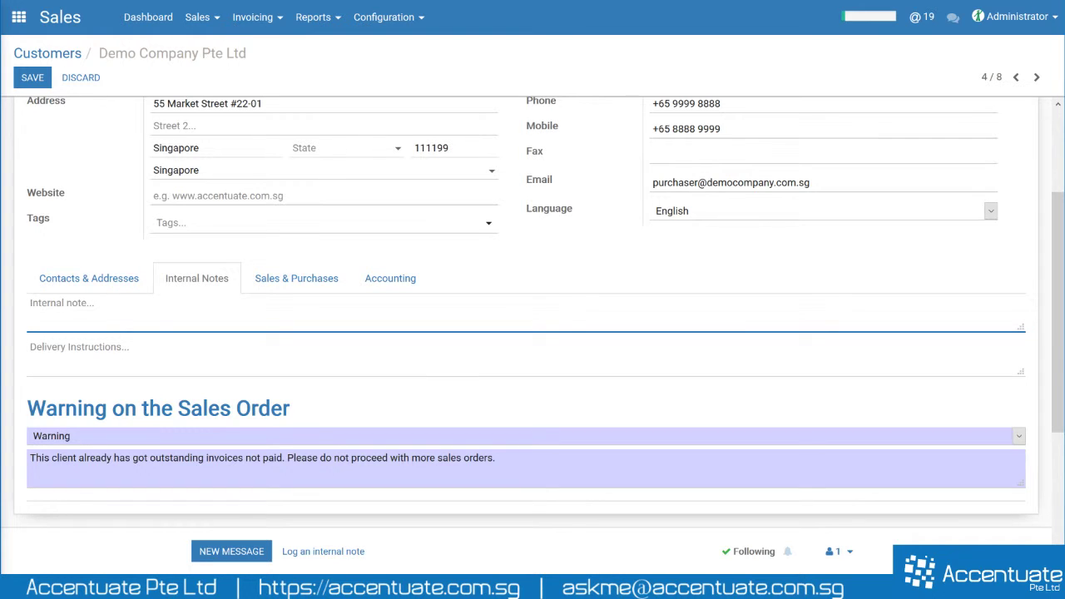
{"action": "left_click", "coordinate": [79, 347]}
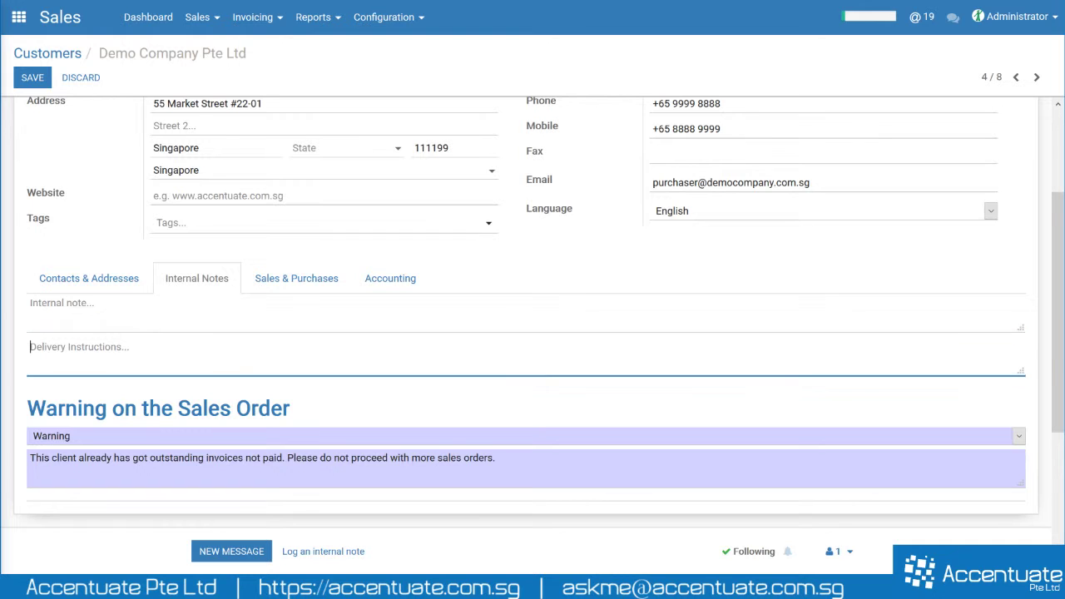
{"action": "left_click", "coordinate": [62, 303]}
{"action": "left_click", "coordinate": [79, 347]}
{"action": "left_click", "coordinate": [63, 303]}
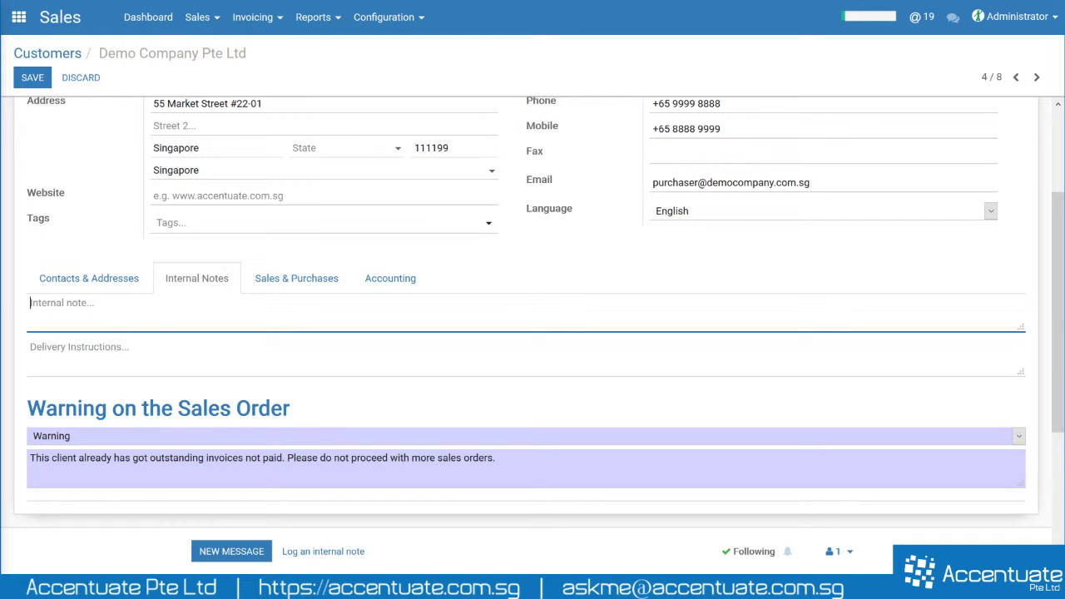
{"action": "scroll", "coordinate": [271, 320], "scroll_direction": "down", "scroll_amount": 5}
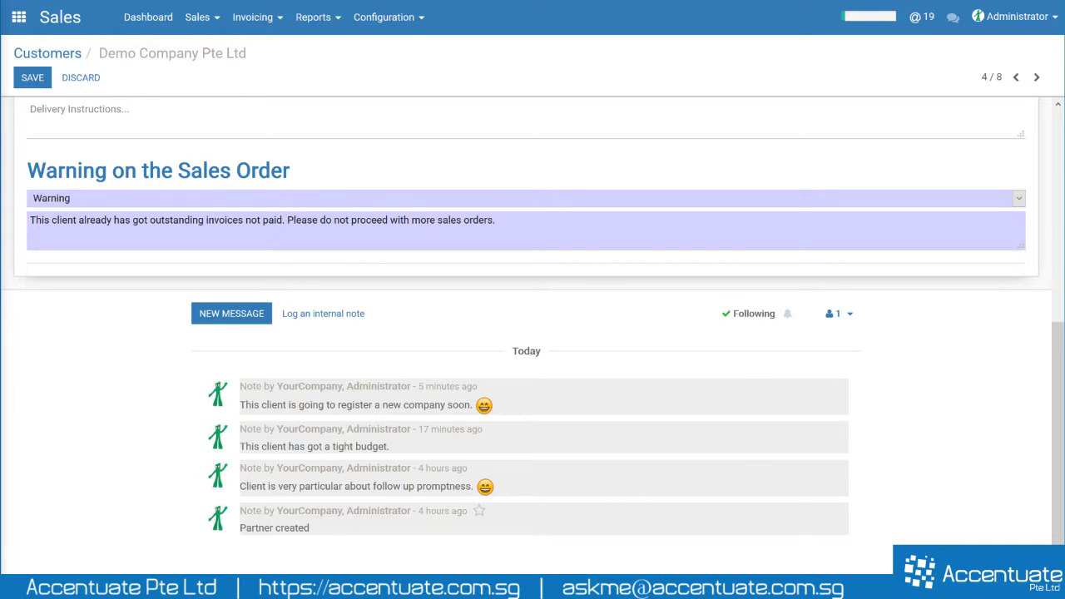
{"action": "left_click_drag", "start_coordinate": [240, 509], "coordinate": [361, 538]}
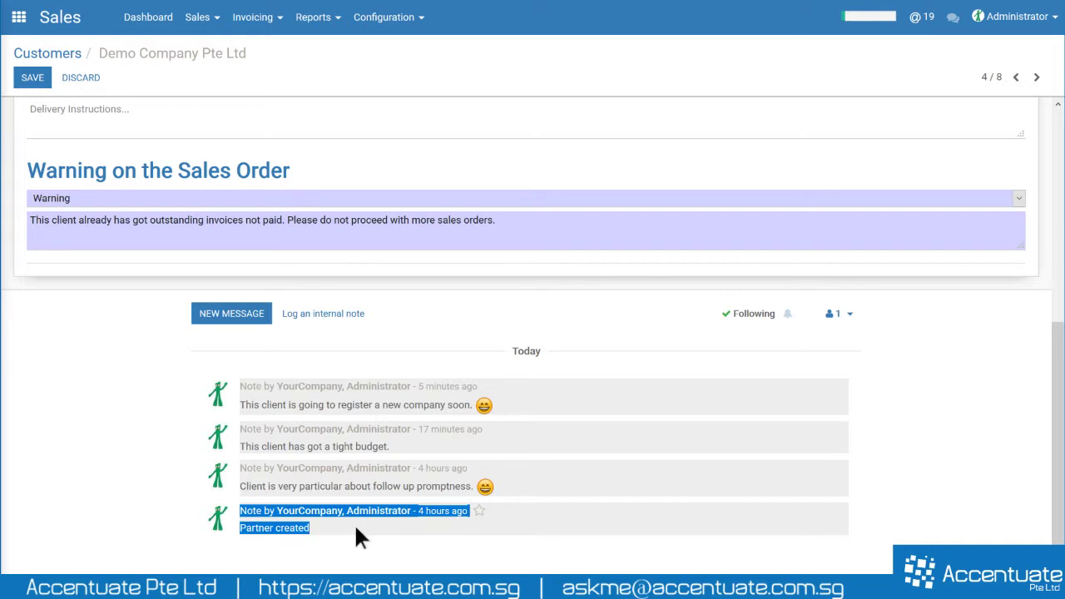
{"action": "left_click", "coordinate": [361, 538]}
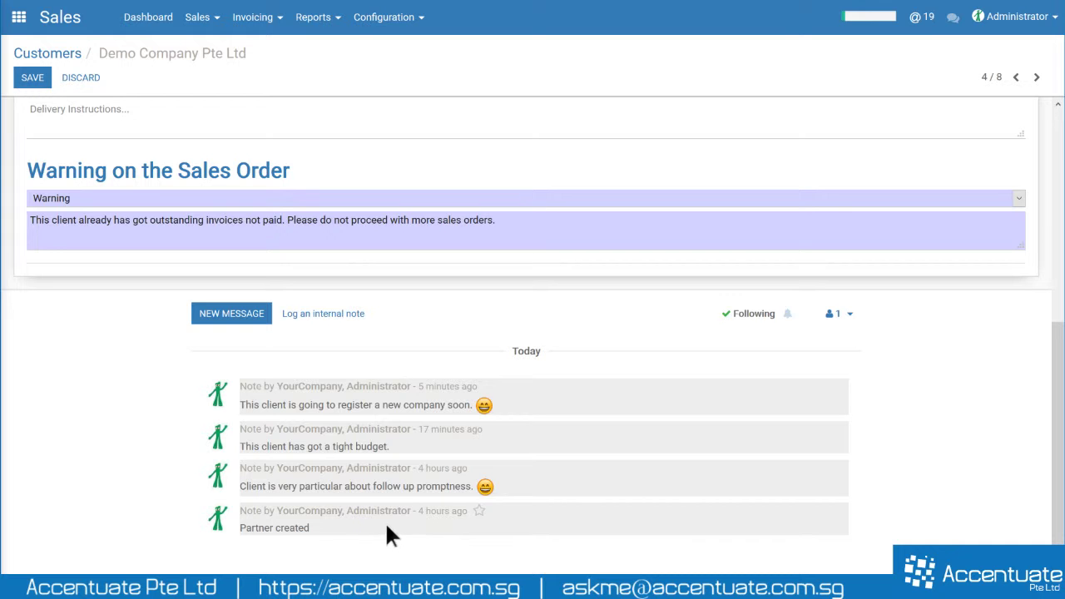
{"action": "scroll", "coordinate": [333, 522], "scroll_direction": "up", "scroll_amount": 5}
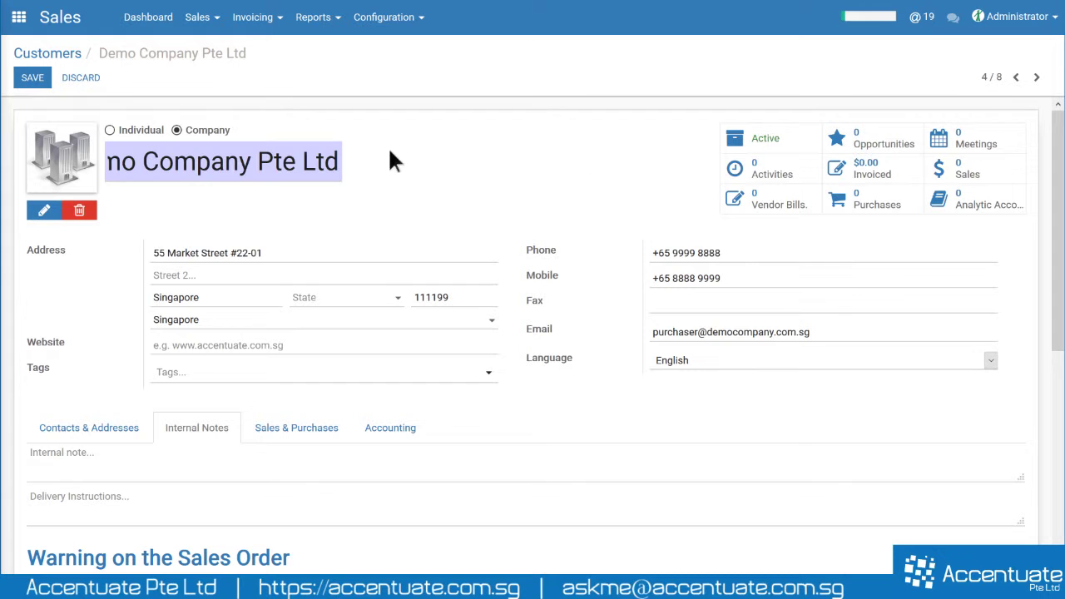
{"action": "left_click_drag", "start_coordinate": [390, 159], "coordinate": [48, 171]}
{"action": "left_click_drag", "start_coordinate": [238, 161], "coordinate": [301, 162]}
{"action": "key", "text": "ctrl+z"}
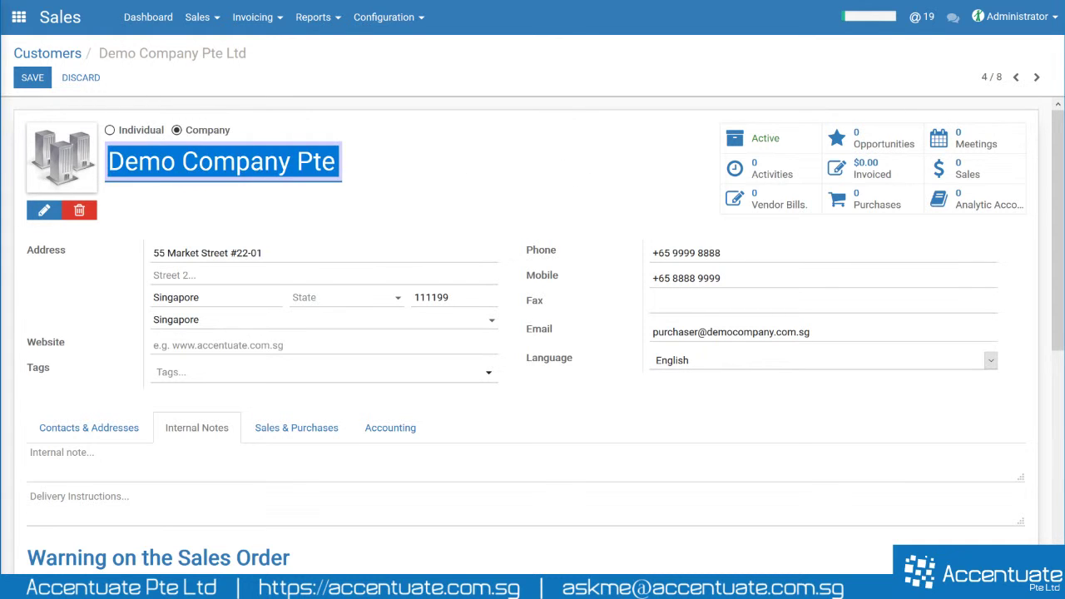
{"action": "key", "text": "End"}
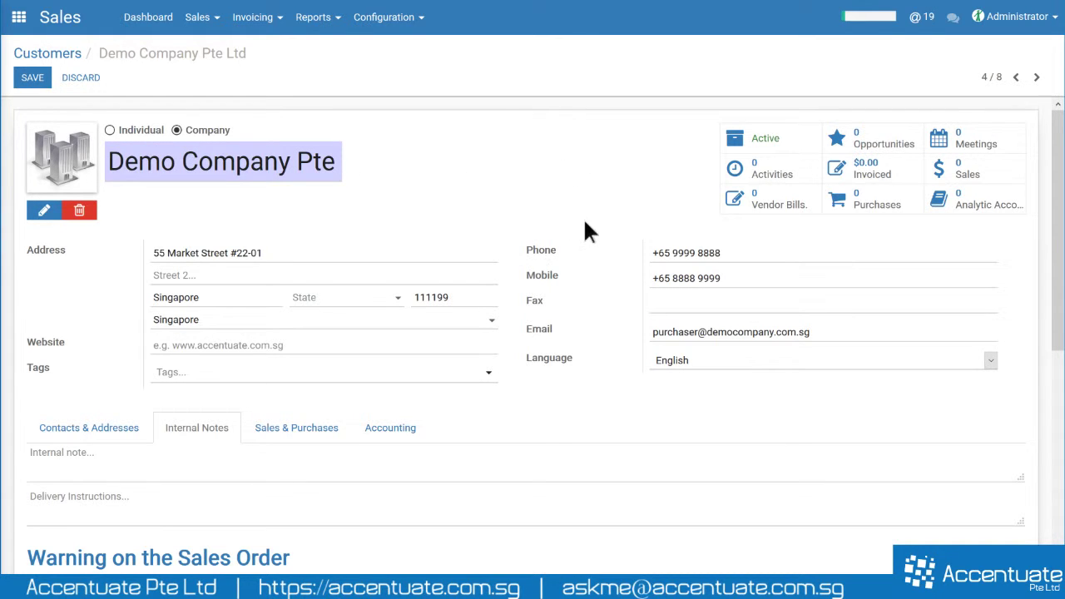
{"action": "scroll", "coordinate": [499, 361], "scroll_direction": "down", "scroll_amount": 5}
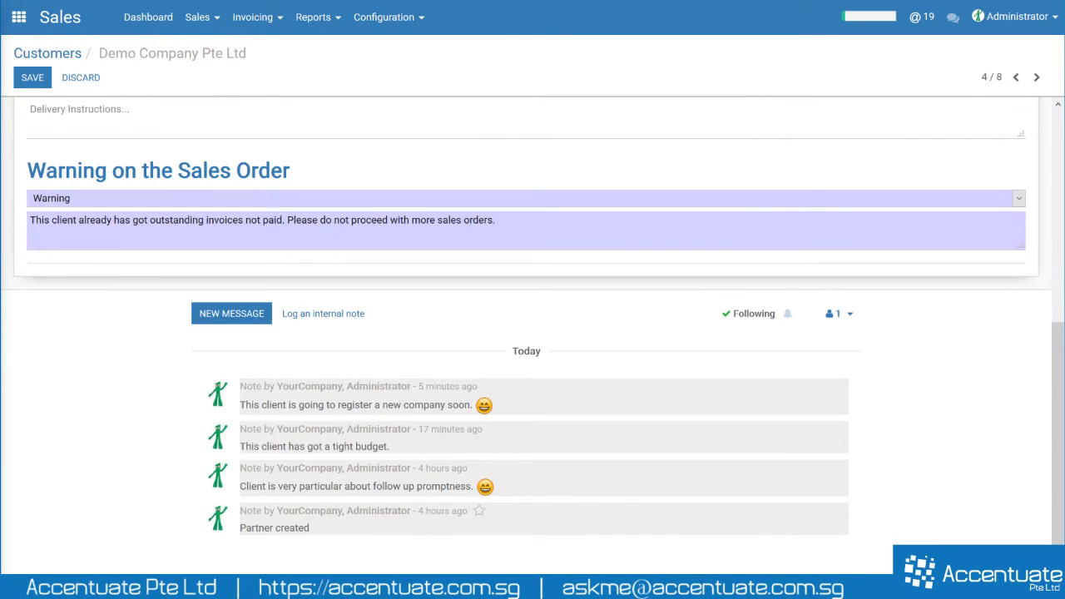
{"action": "left_click_drag", "start_coordinate": [251, 511], "coordinate": [437, 511]}
{"action": "left_click", "coordinate": [441, 533]}
{"action": "left_click_drag", "start_coordinate": [349, 537], "coordinate": [280, 511]}
{"action": "left_click", "coordinate": [341, 532]}
{"action": "left_click_drag", "start_coordinate": [456, 486], "coordinate": [116, 409]}
{"action": "left_click", "coordinate": [117, 409]}
{"action": "scroll", "coordinate": [273, 340], "scroll_direction": "up", "scroll_amount": 1}
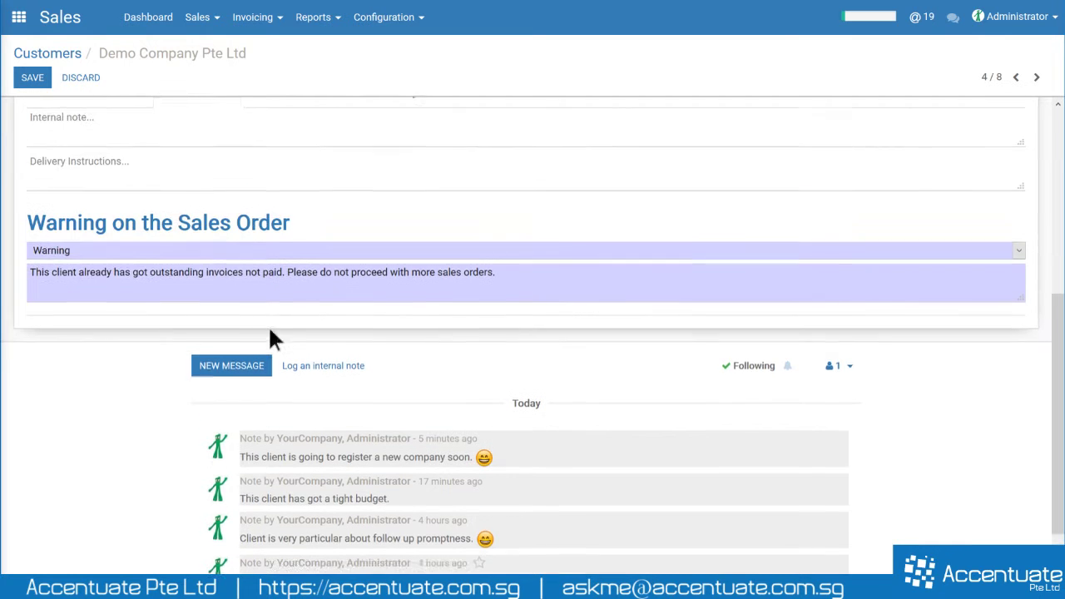
{"action": "scroll", "coordinate": [129, 190], "scroll_direction": "down", "scroll_amount": 1}
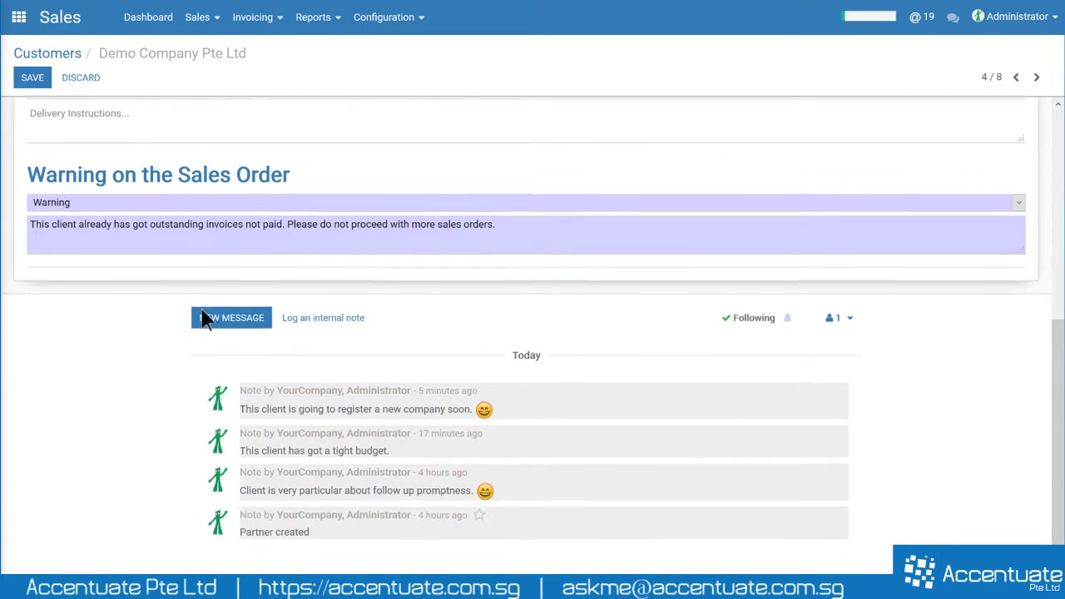
{"action": "scroll", "coordinate": [370, 501], "scroll_direction": "up", "scroll_amount": 2}
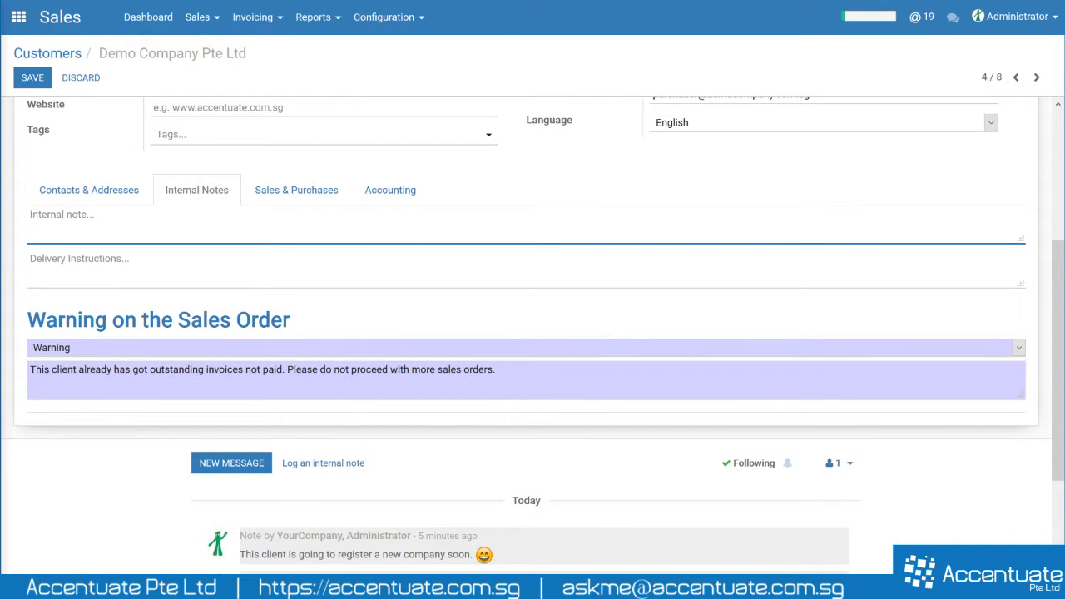
- Fill the Internal note with repeated 'bla bla bla bla' lines by copying and pasting
{"action": "type", "text": "bla bla bla bla"}
{"action": "key", "text": "ctrl+a"}
{"action": "key", "text": "ctrl+c"}
{"action": "key", "text": "Right"}
{"action": "key", "text": "Return"}
{"action": "key", "text": "ctrl+v"}
{"action": "key", "text": "Return"}
{"action": "key", "text": "ctrl+v"}
{"action": "key", "text": "Return"}
{"action": "key", "text": "ctrl+v"}
{"action": "key", "text": "Return"}
{"action": "key", "text": "ctrl+v"}
{"action": "key", "text": "Return"}
{"action": "key", "text": "ctrl+v"}
{"action": "key", "text": "Return"}
{"action": "key", "text": "ctrl+v"}
{"action": "key", "text": "Return"}
{"action": "key", "text": "ctrl+v"}
{"action": "key", "text": "Return"}
{"action": "key", "text": "ctrl+v"}
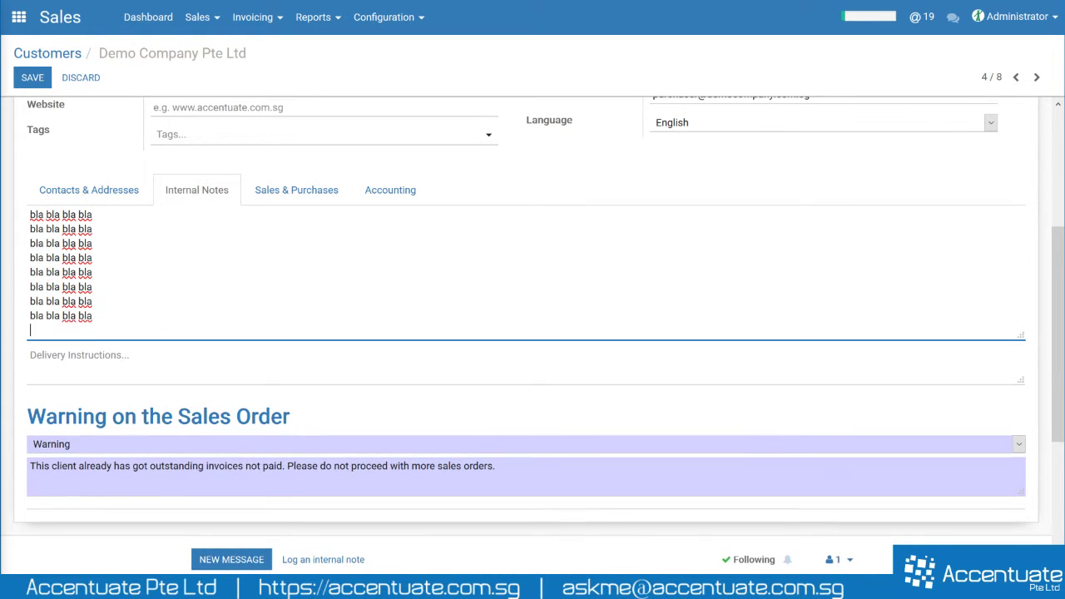
{"action": "scroll", "coordinate": [162, 302], "scroll_direction": "down", "scroll_amount": 3}
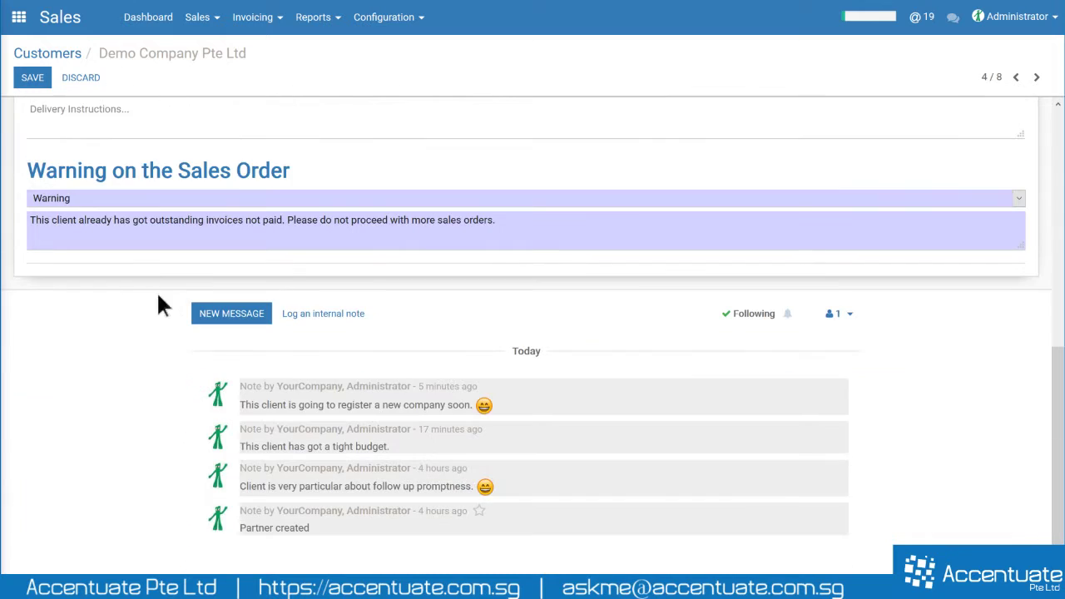
{"action": "scroll", "coordinate": [161, 302], "scroll_direction": "up", "scroll_amount": 4}
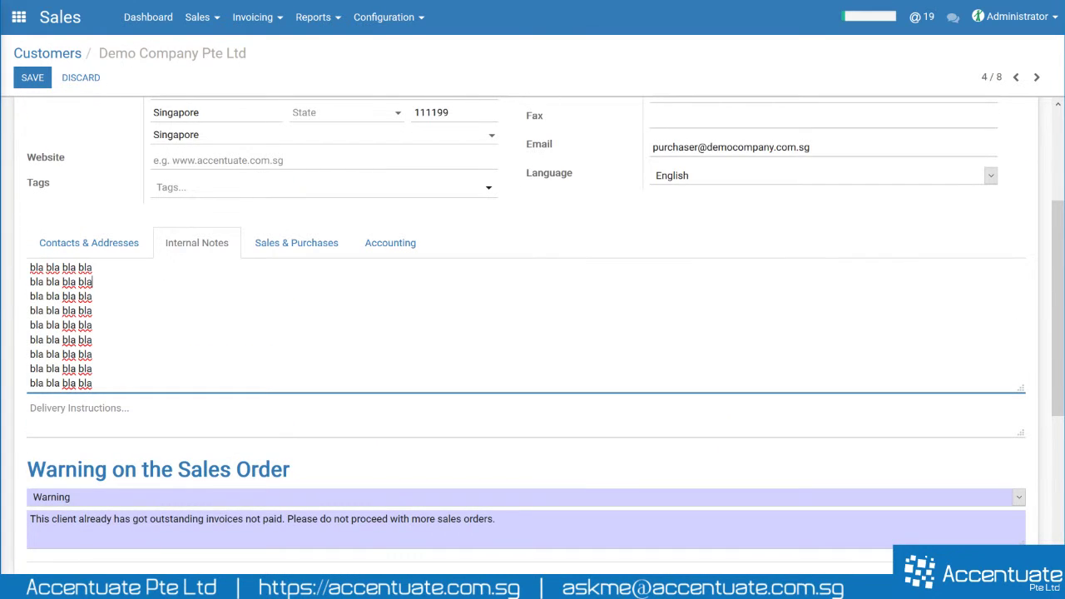
{"action": "scroll", "coordinate": [280, 338], "scroll_direction": "down", "scroll_amount": 4}
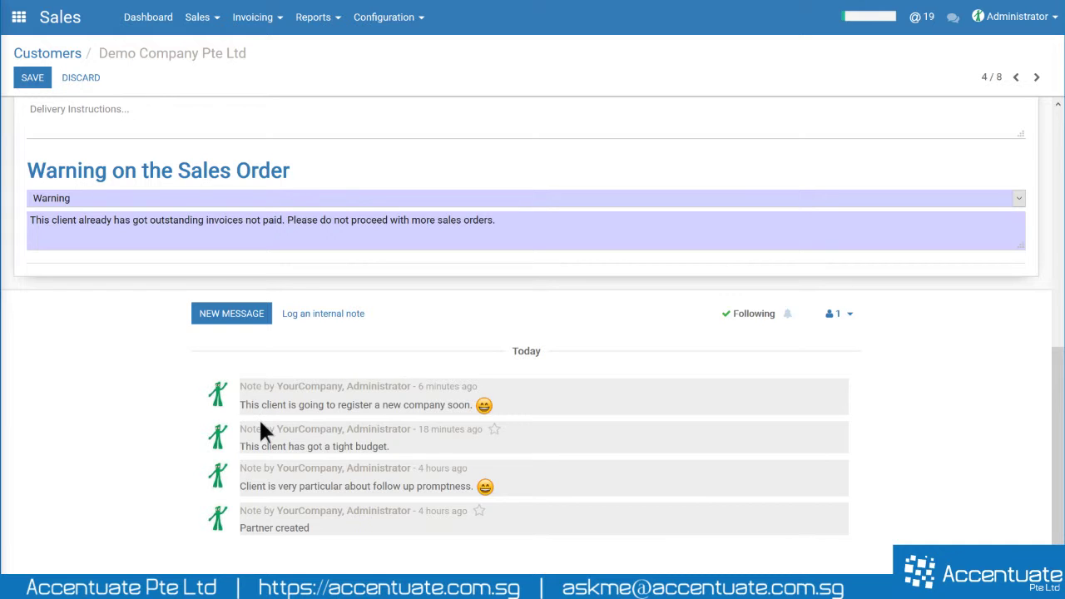
- Write the internal note 'Client is going to get another office.' followed by an emoji
{"action": "left_click", "coordinate": [324, 316]}
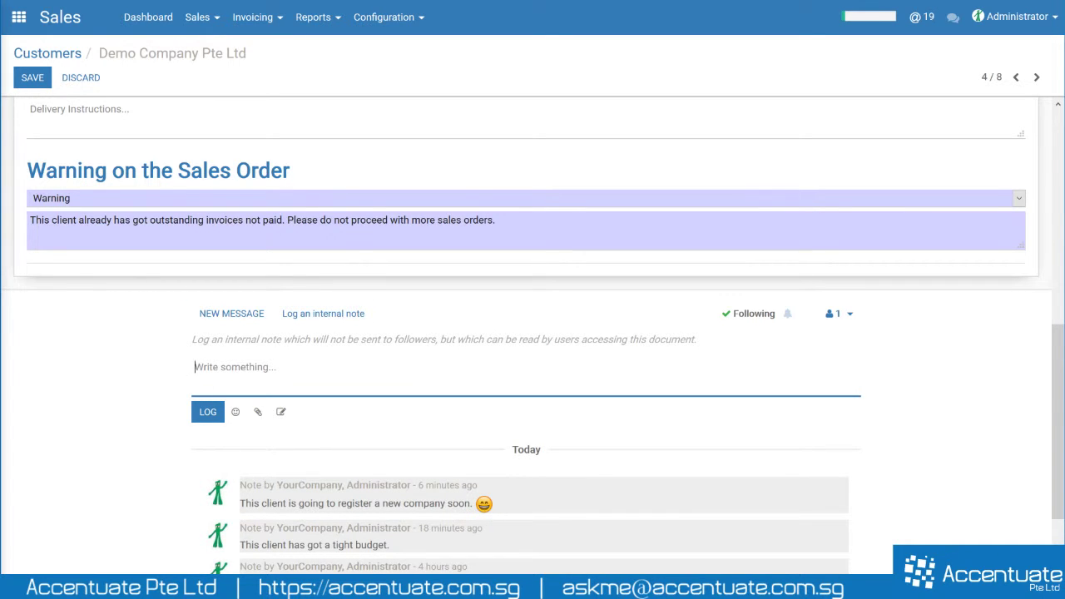
{"action": "type", "text": "Client is going to get another office."}
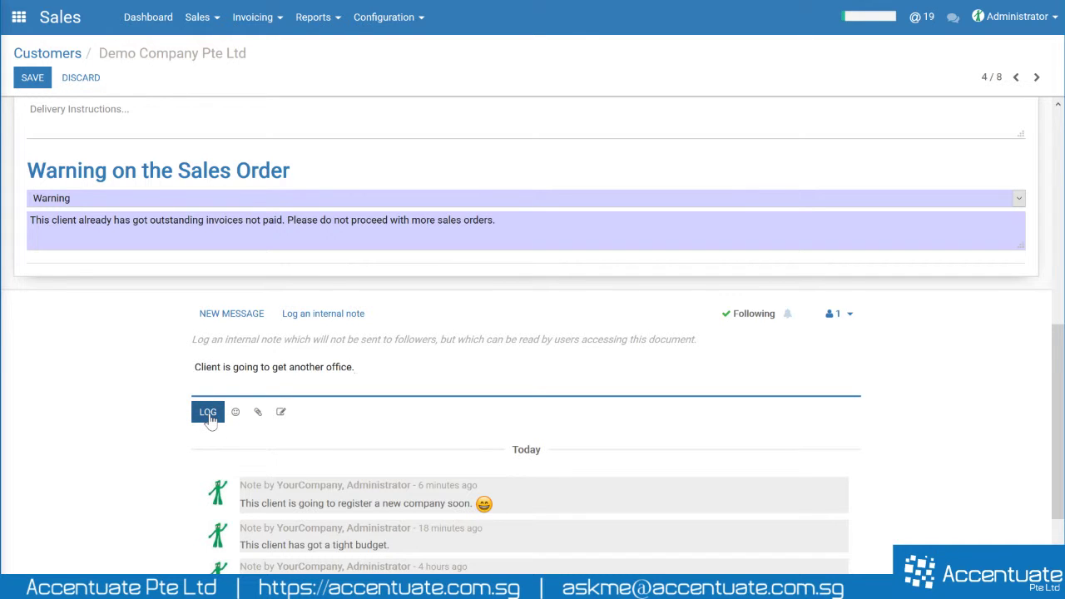
{"action": "left_click_drag", "start_coordinate": [354, 367], "coordinate": [195, 366]}
{"action": "left_click", "coordinate": [355, 367]}
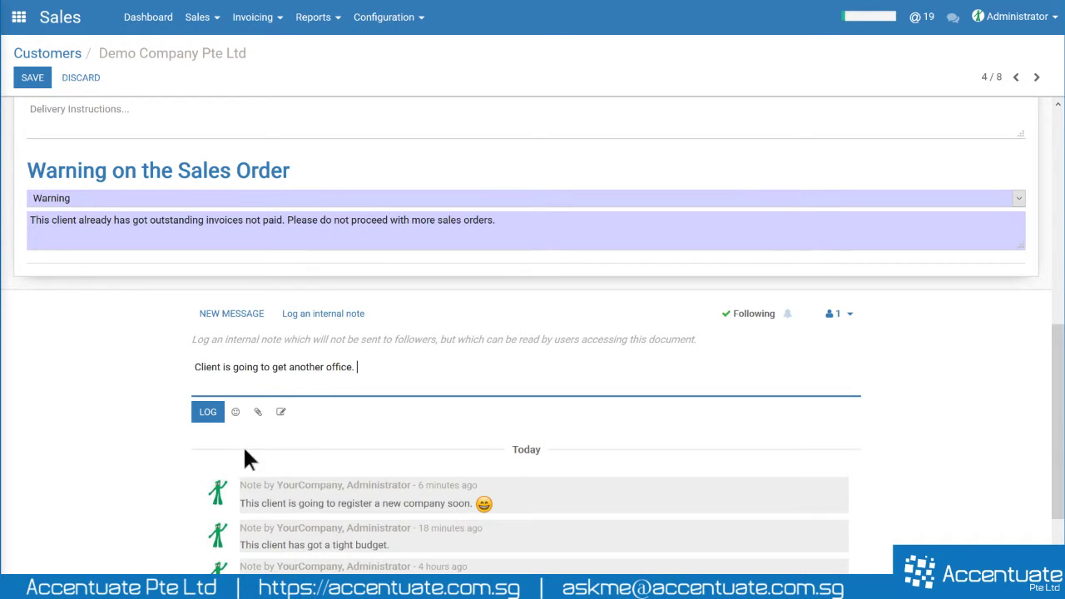
{"action": "left_click", "coordinate": [238, 420]}
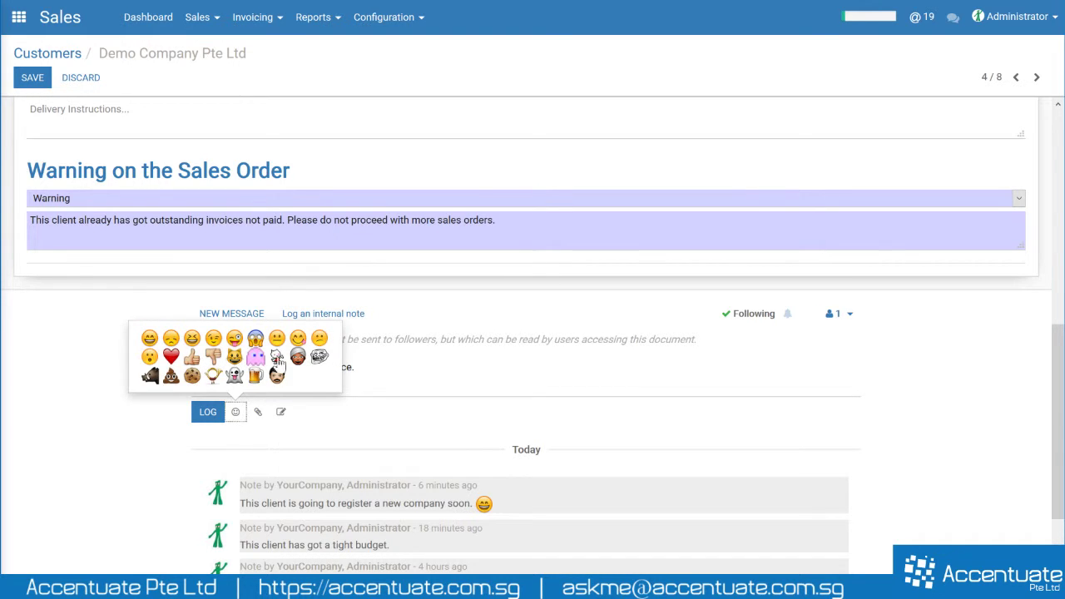
{"action": "left_click", "coordinate": [235, 341]}
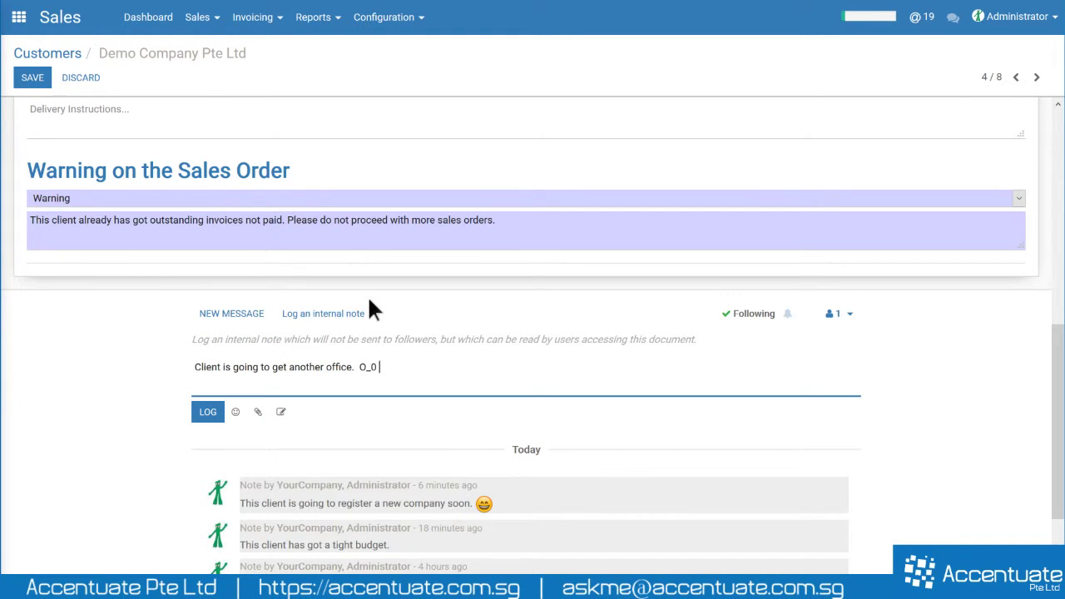
- Cancel attaching the Desktop logo file and log the note to the chatter
{"action": "left_click", "coordinate": [259, 414]}
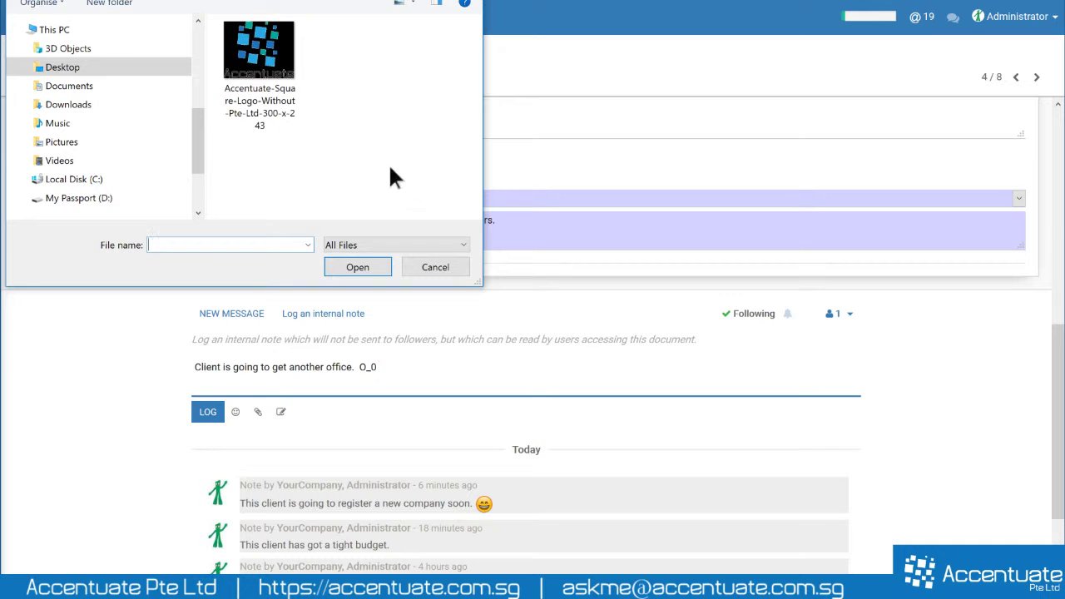
{"action": "left_click", "coordinate": [263, 53]}
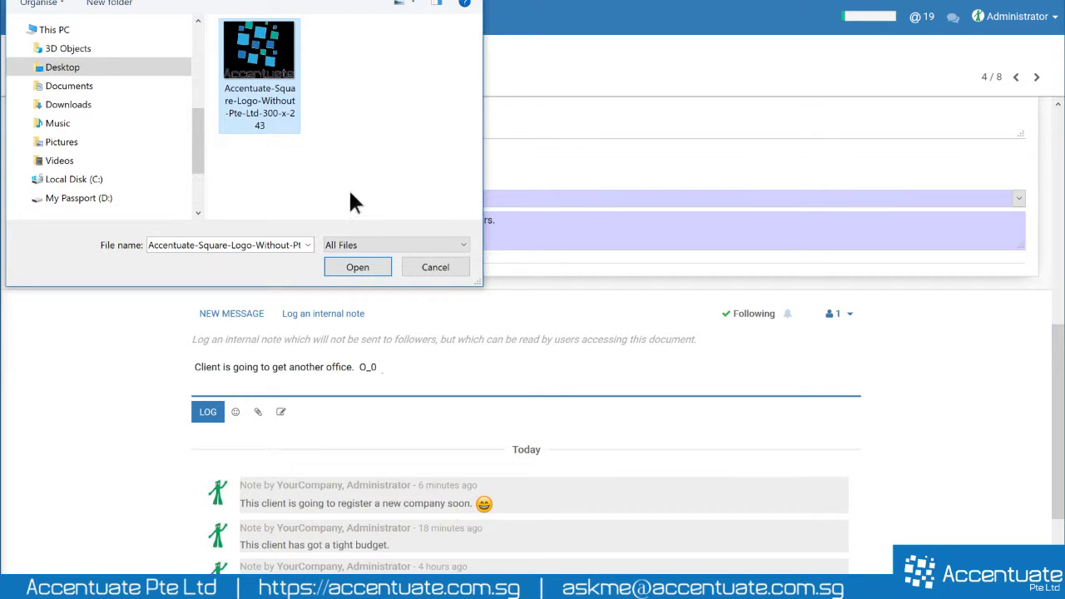
{"action": "left_click", "coordinate": [425, 270]}
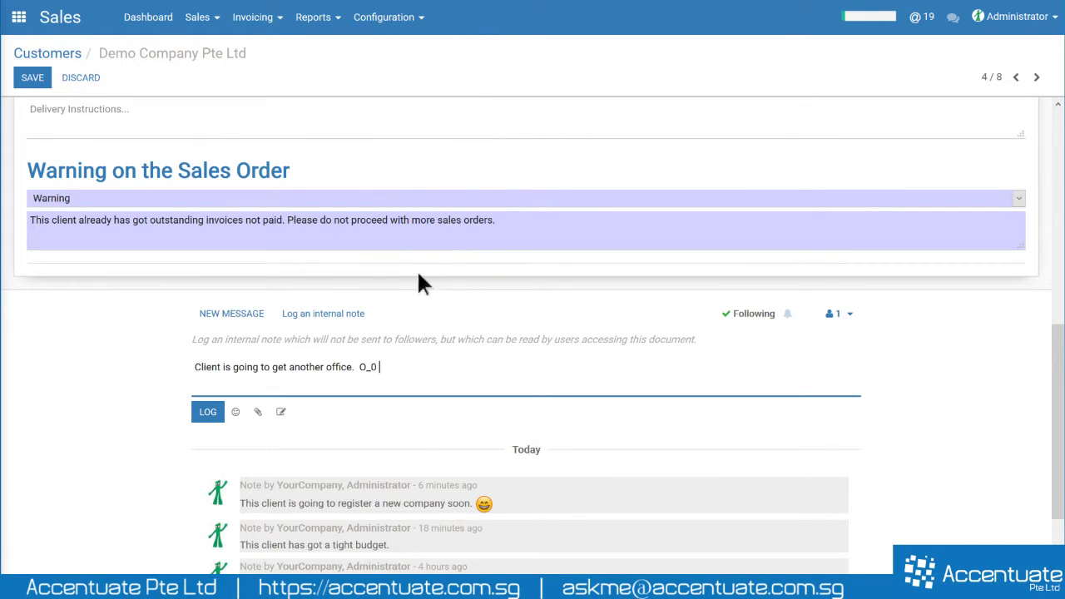
{"action": "left_click", "coordinate": [208, 412]}
{"action": "left_click_drag", "start_coordinate": [239, 404], "coordinate": [453, 404]}
{"action": "left_click", "coordinate": [448, 408]}
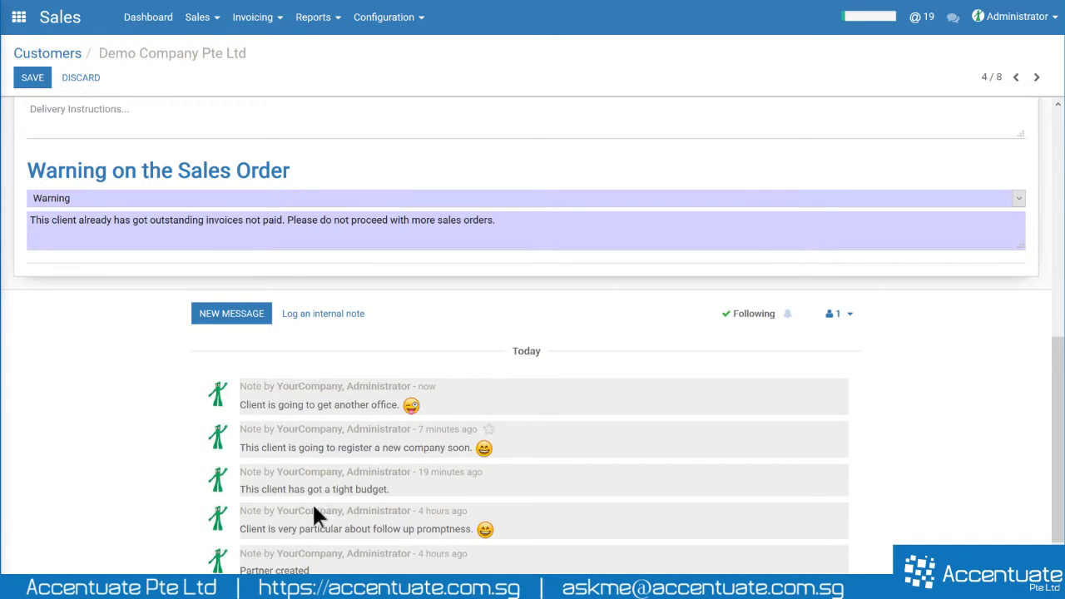
- Open the followers dropdown, which lists Administrator as the only follower
{"action": "mouse_move", "coordinate": [426, 388]}
{"action": "scroll", "coordinate": [522, 430], "scroll_direction": "up", "scroll_amount": 6}
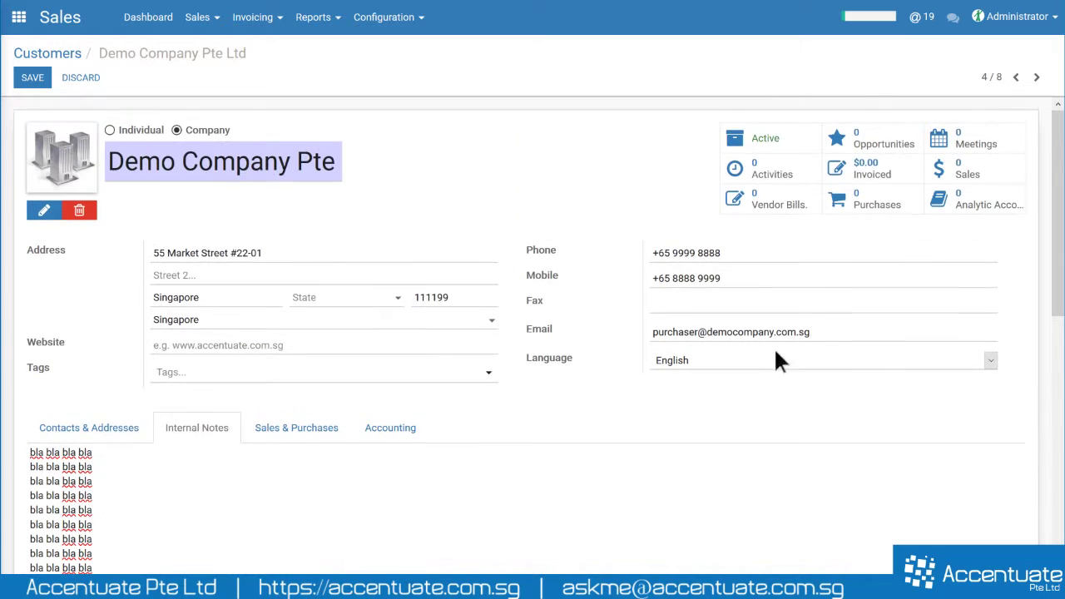
{"action": "scroll", "coordinate": [838, 329], "scroll_direction": "down", "scroll_amount": 8}
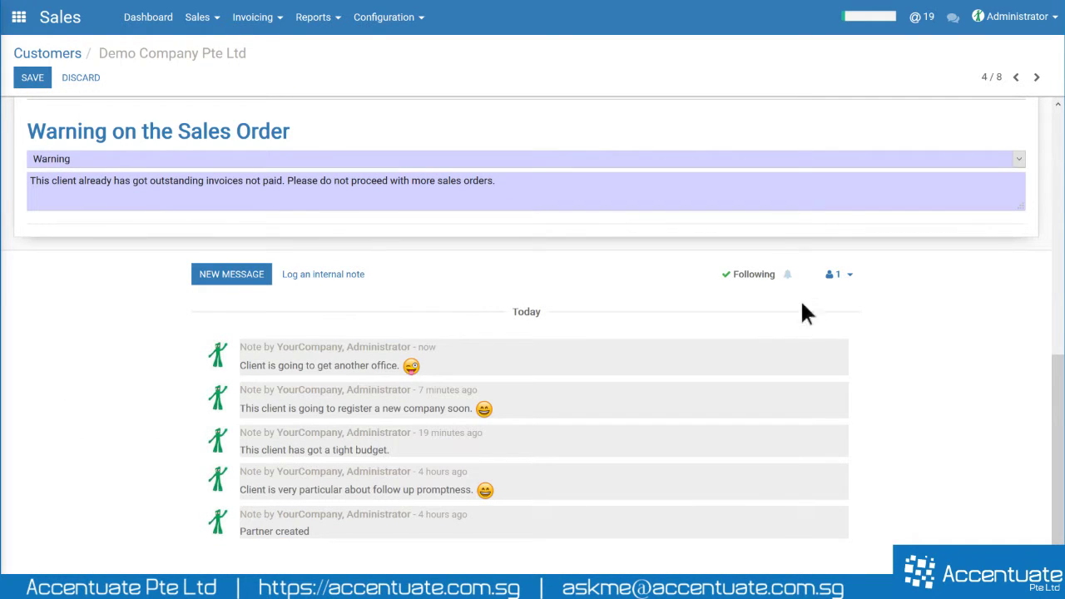
{"action": "scroll", "coordinate": [796, 295], "scroll_direction": "up", "scroll_amount": 5}
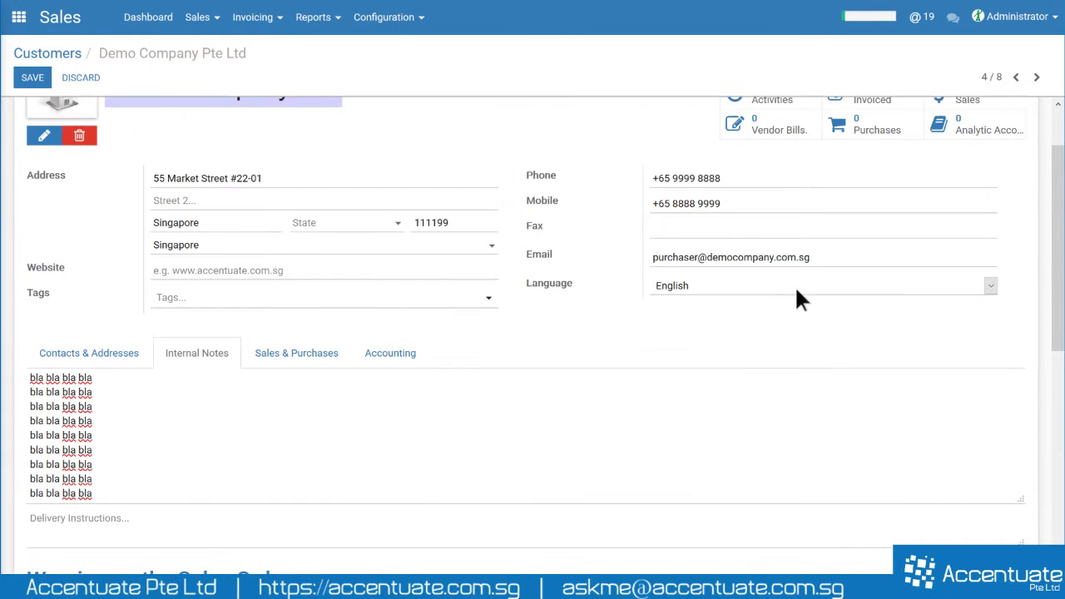
{"action": "scroll", "coordinate": [718, 326], "scroll_direction": "down", "scroll_amount": 6}
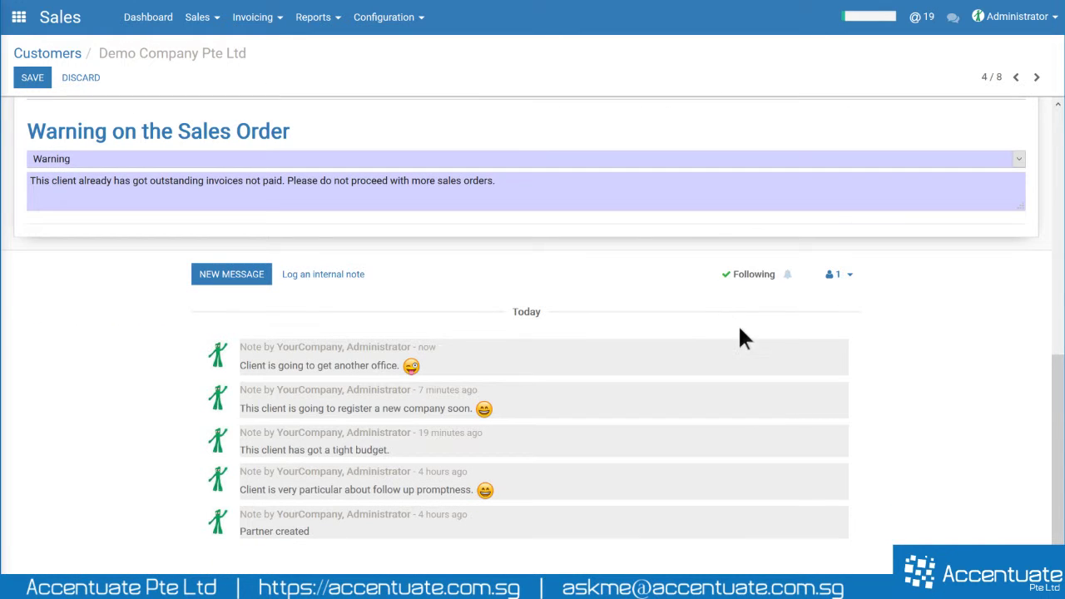
{"action": "left_click", "coordinate": [839, 276]}
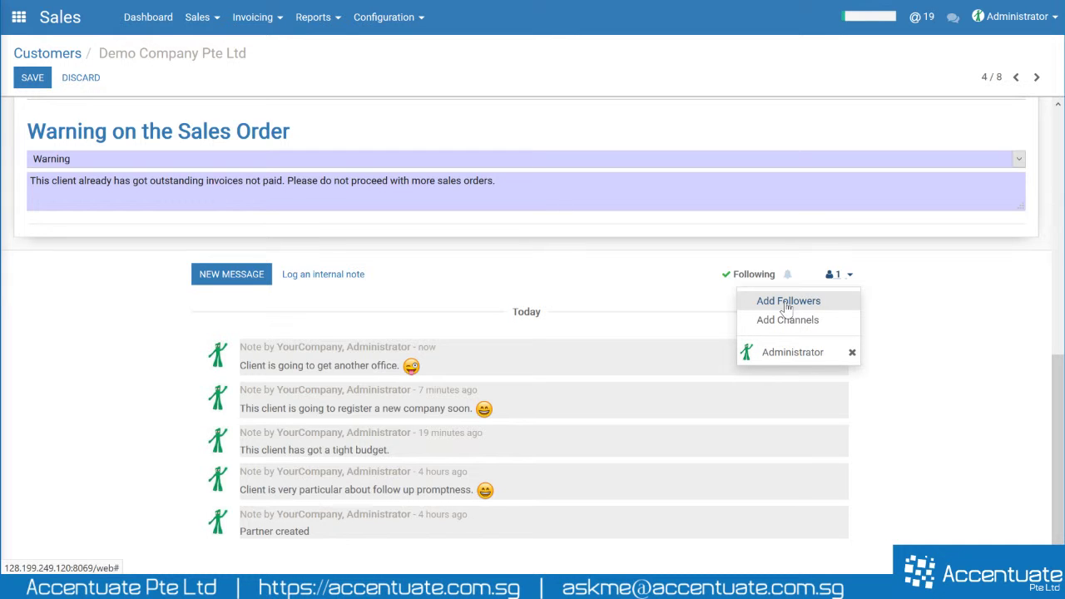
- Invite a follower by e-mail address with Send Email unticked, then recheck the followers list
{"action": "left_click", "coordinate": [788, 302]}
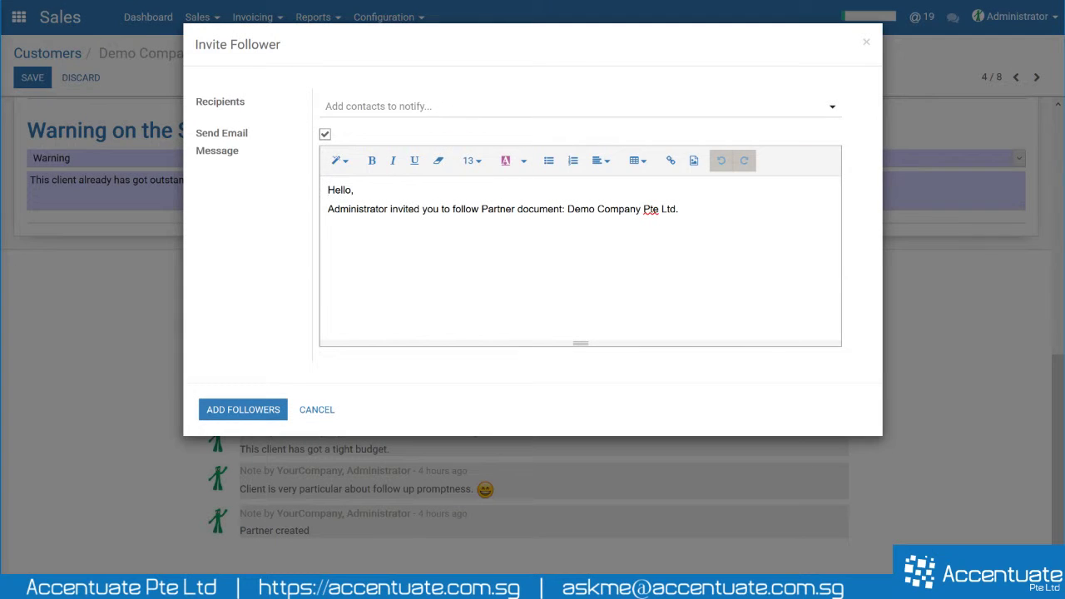
{"action": "left_click", "coordinate": [346, 109]}
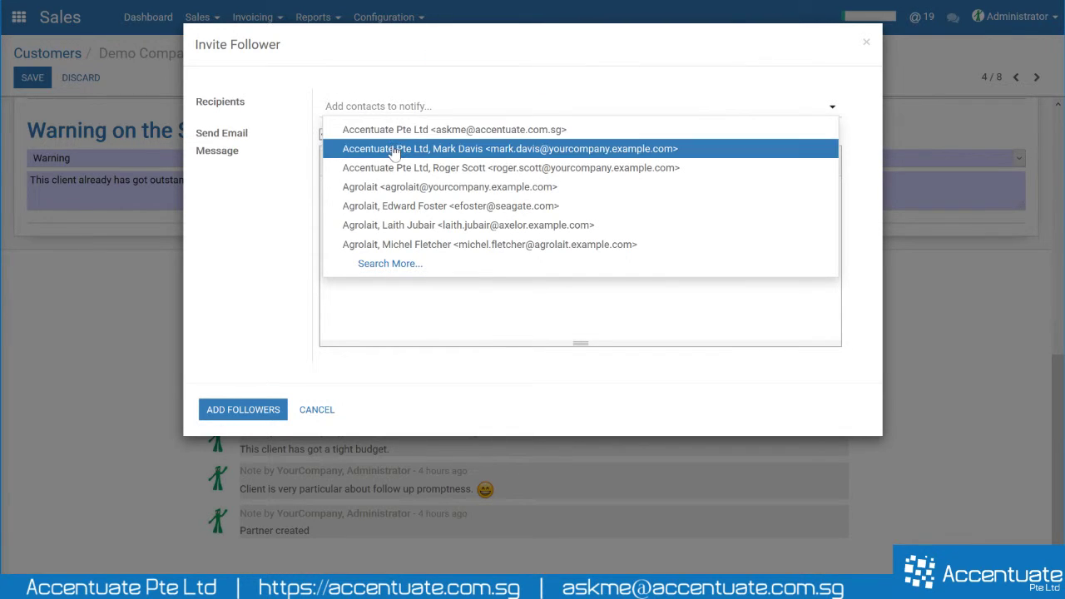
{"action": "left_click", "coordinate": [409, 108]}
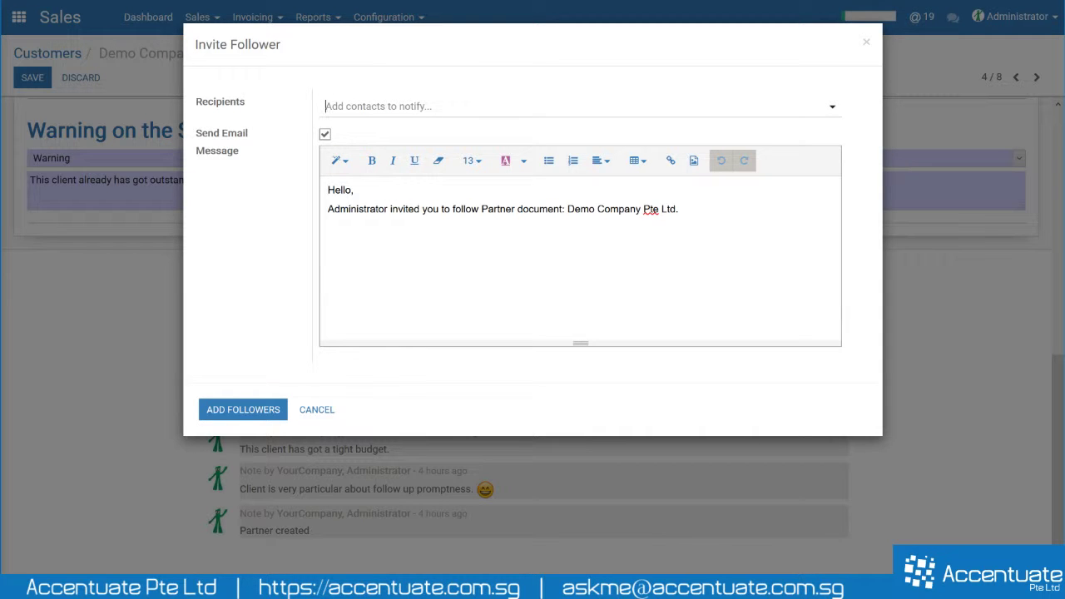
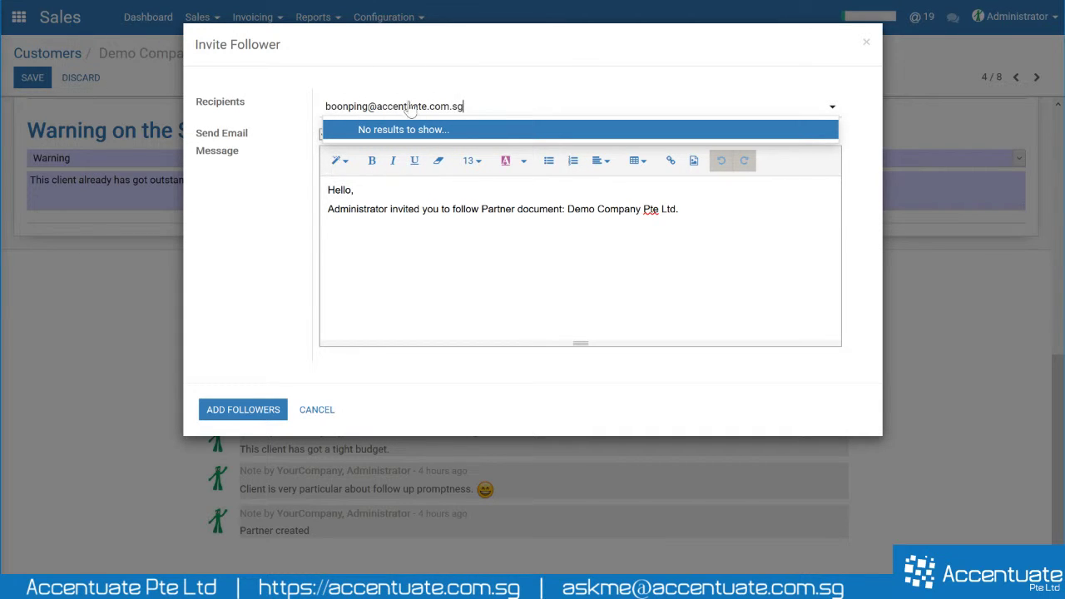
{"action": "left_click", "coordinate": [274, 225]}
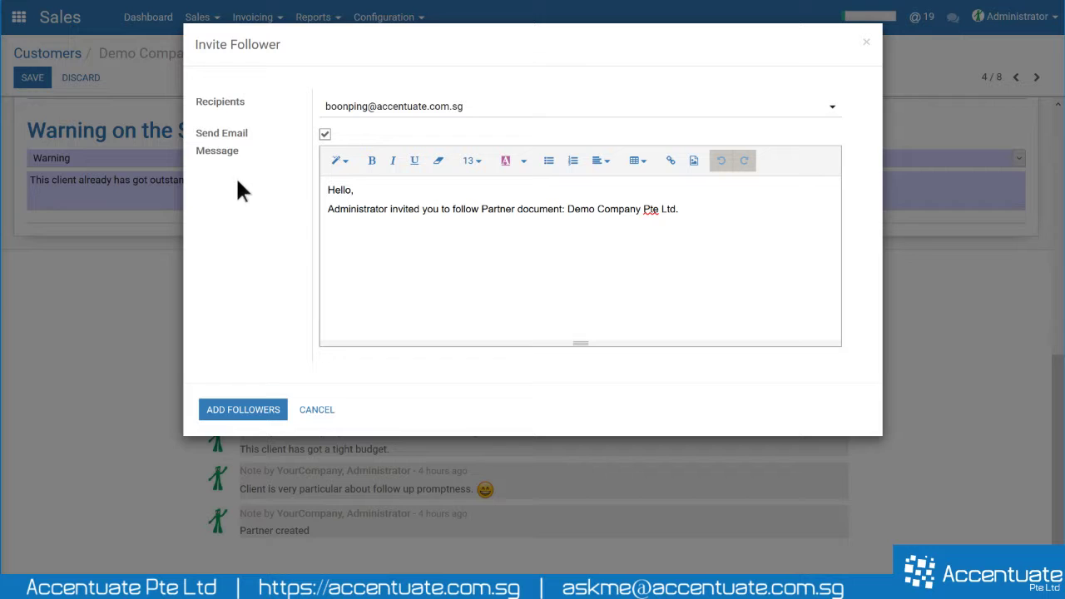
{"action": "left_click", "coordinate": [324, 136]}
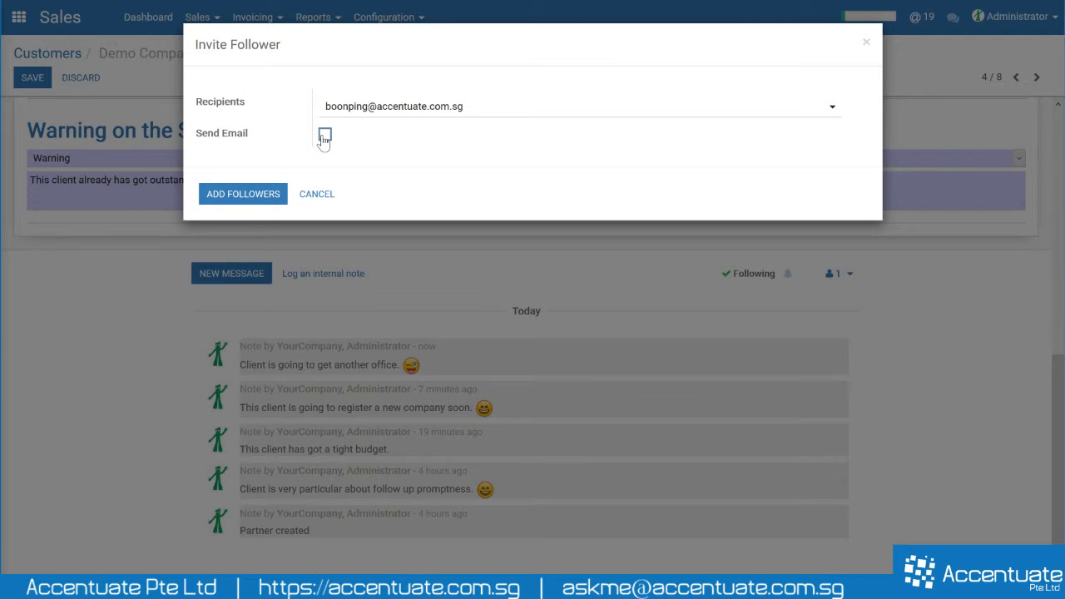
{"action": "left_click", "coordinate": [267, 195]}
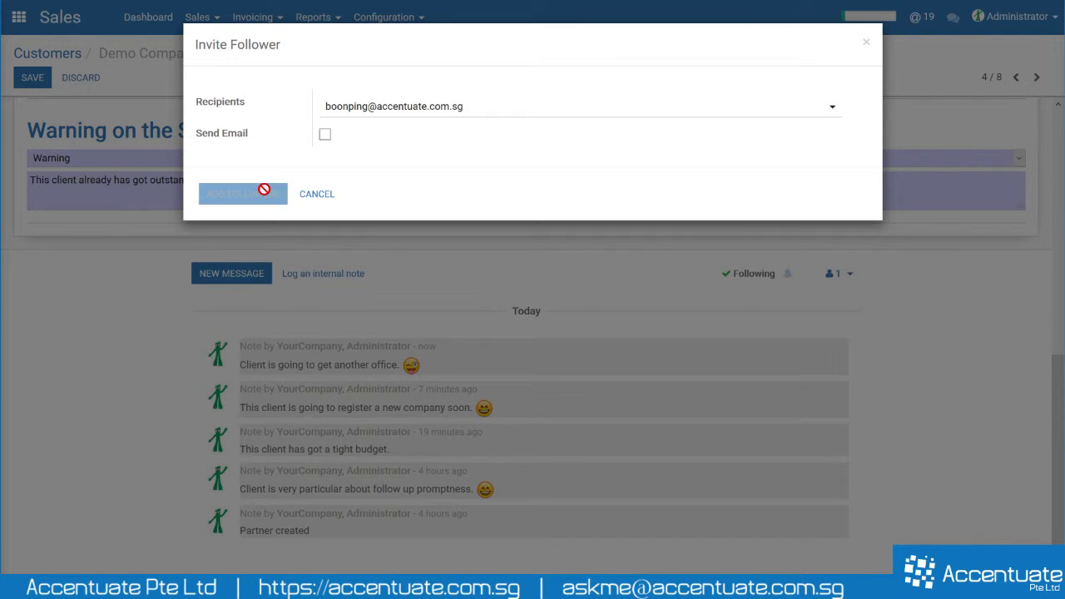
{"action": "left_click", "coordinate": [840, 275]}
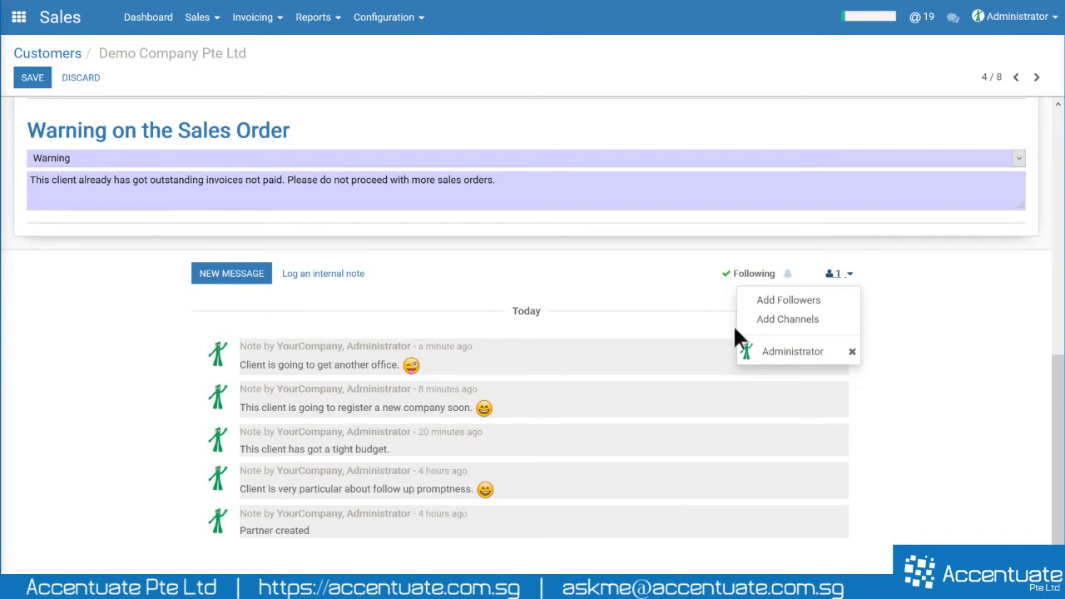
{"action": "mouse_move", "coordinate": [751, 349]}
{"action": "mouse_move", "coordinate": [849, 356]}
{"action": "left_click", "coordinate": [903, 384]}
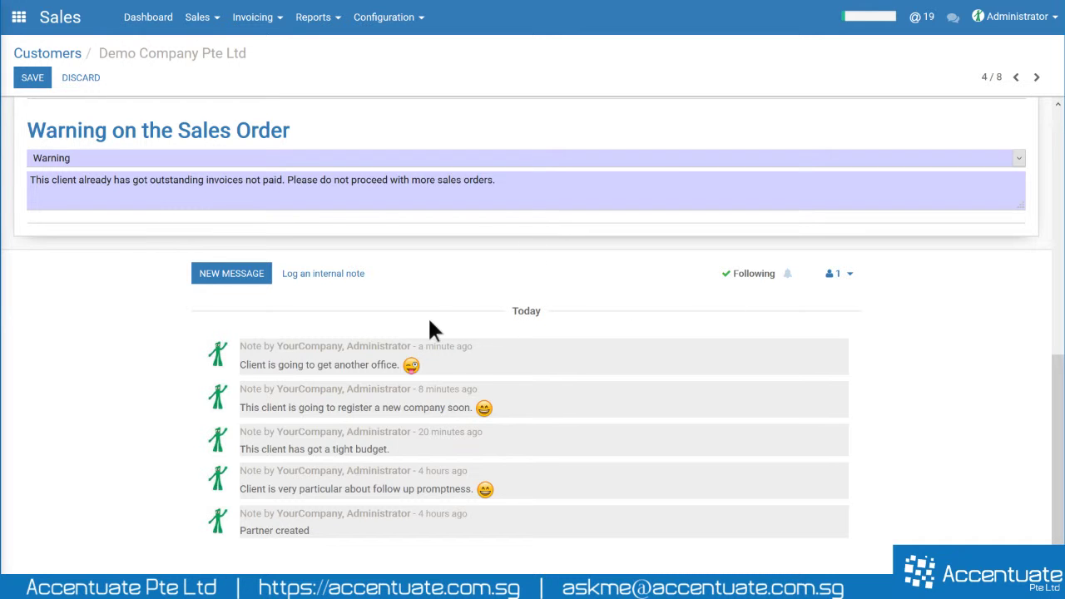
{"action": "scroll", "coordinate": [578, 332], "scroll_direction": "up", "scroll_amount": 10}
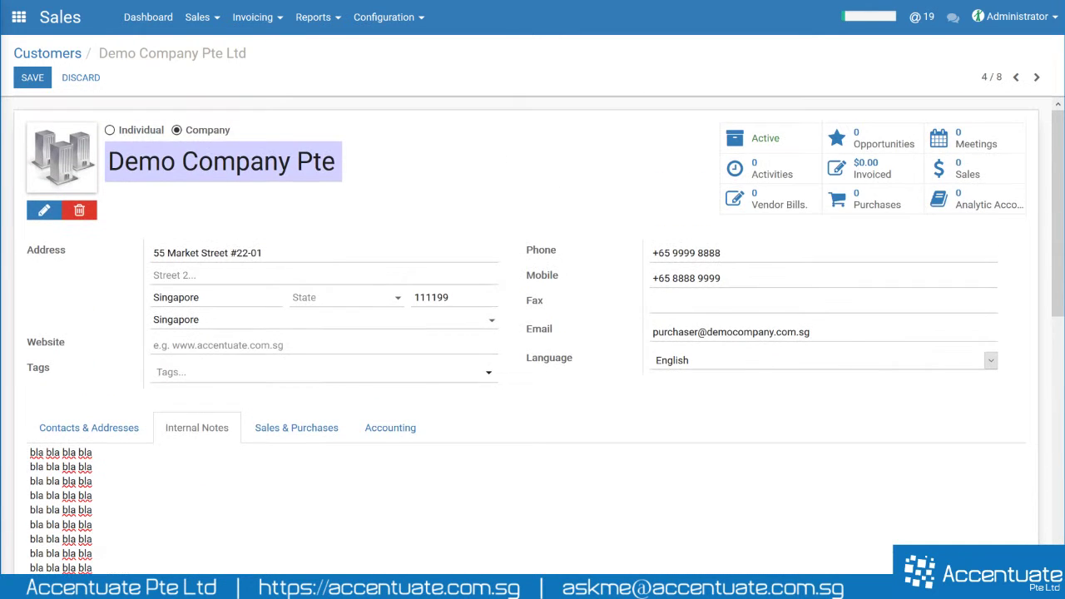
{"action": "left_click_drag", "start_coordinate": [810, 332], "coordinate": [588, 350]}
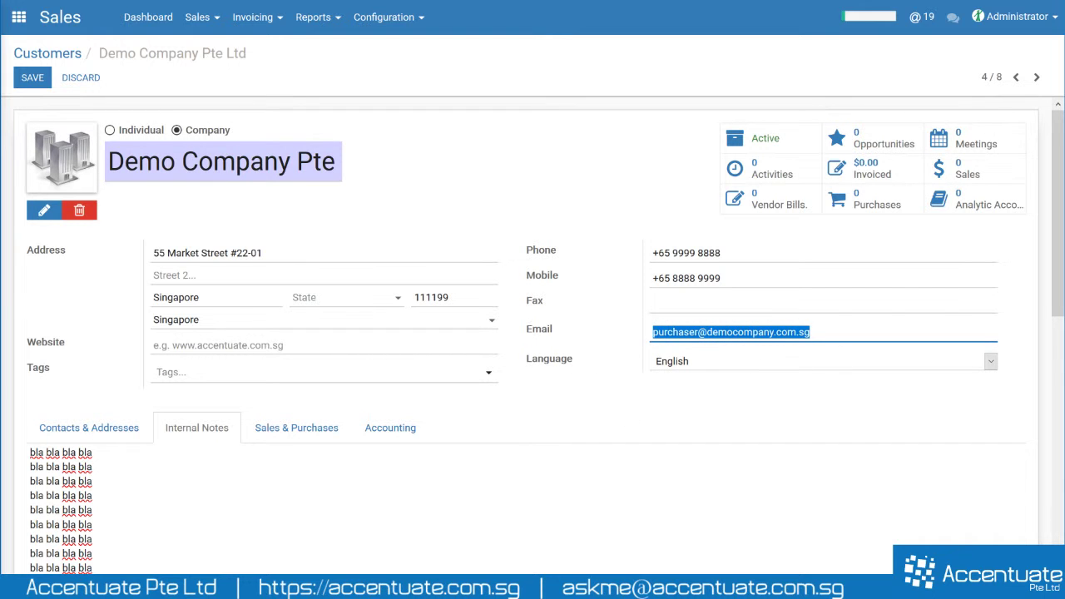
{"action": "left_click", "coordinate": [586, 324]}
{"action": "scroll", "coordinate": [589, 326], "scroll_direction": "down", "scroll_amount": 10}
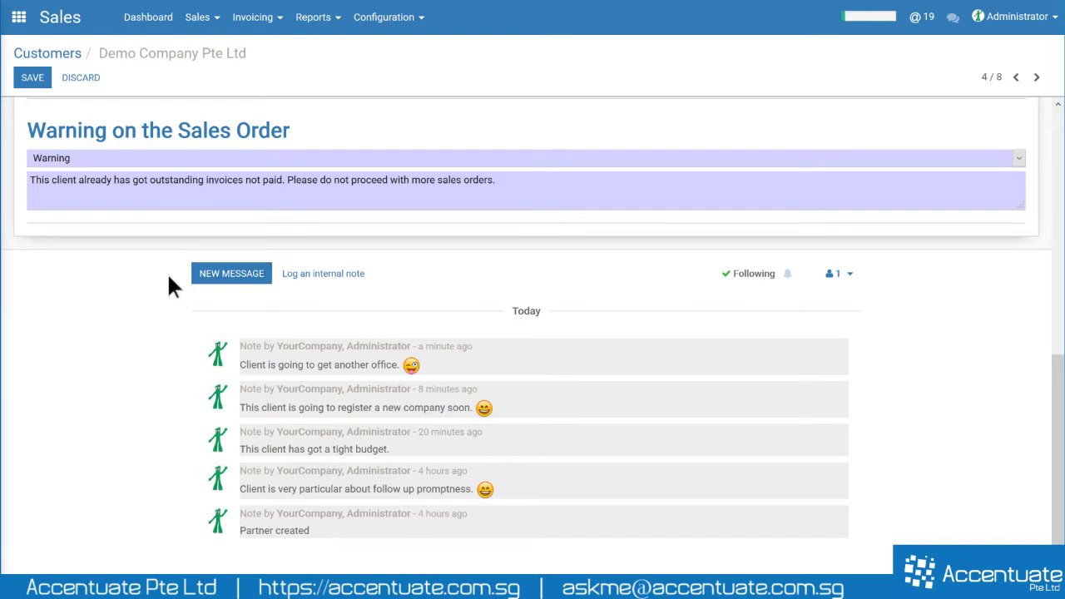
- Send followers 'Hi, We are working on the quotation. Please stay tuned.' with a Regards sign-off
{"action": "left_click", "coordinate": [215, 281]}
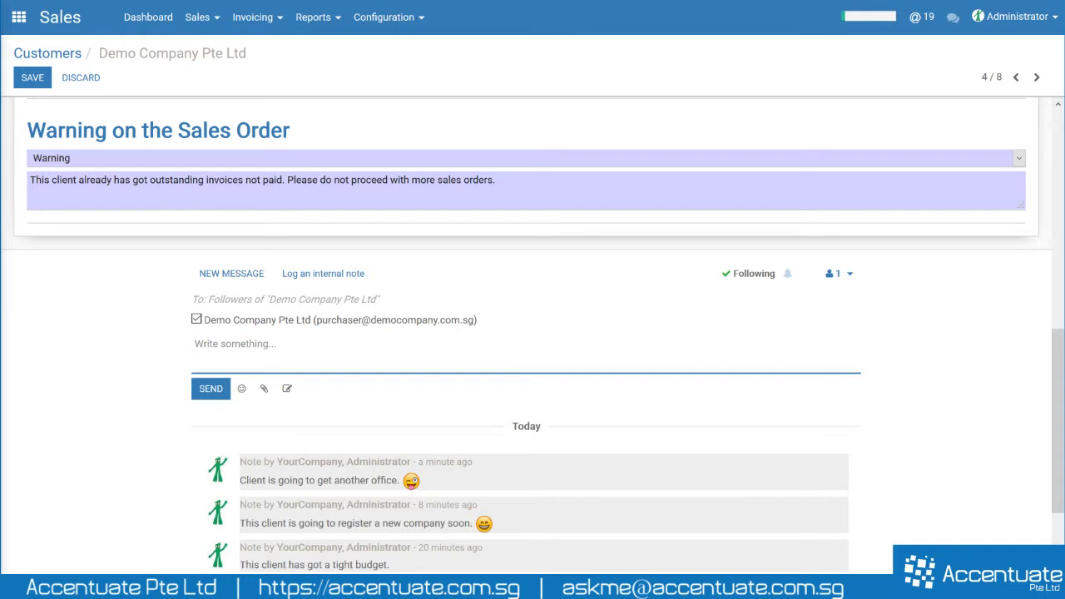
{"action": "left_click", "coordinate": [287, 391]}
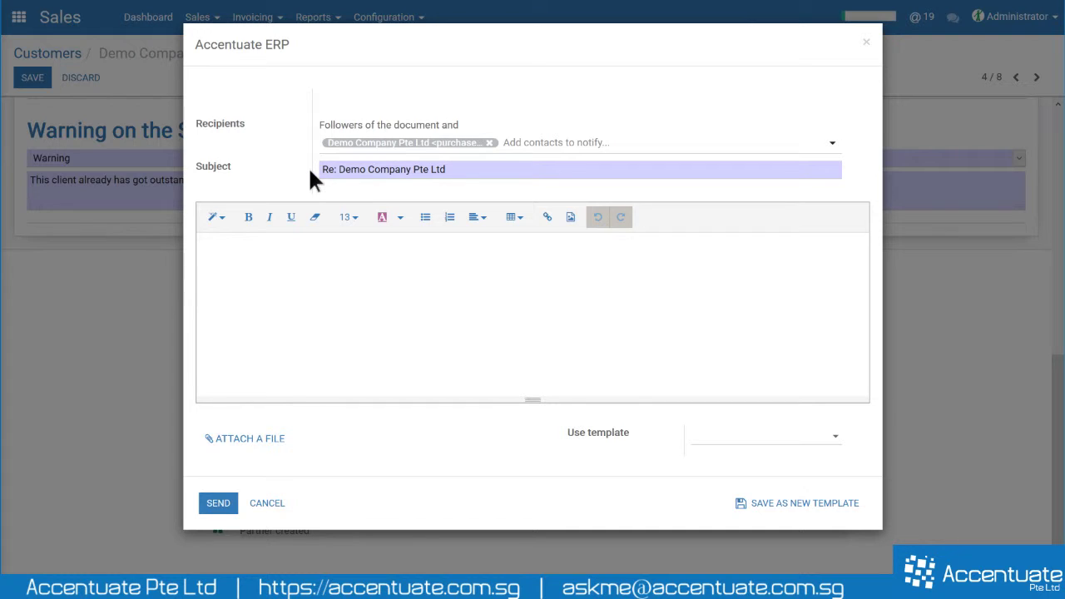
{"action": "left_click", "coordinate": [282, 250]}
{"action": "type", "text": "Hi,"}
{"action": "key", "text": "Return"}
{"action": "type", "text": "We are"}
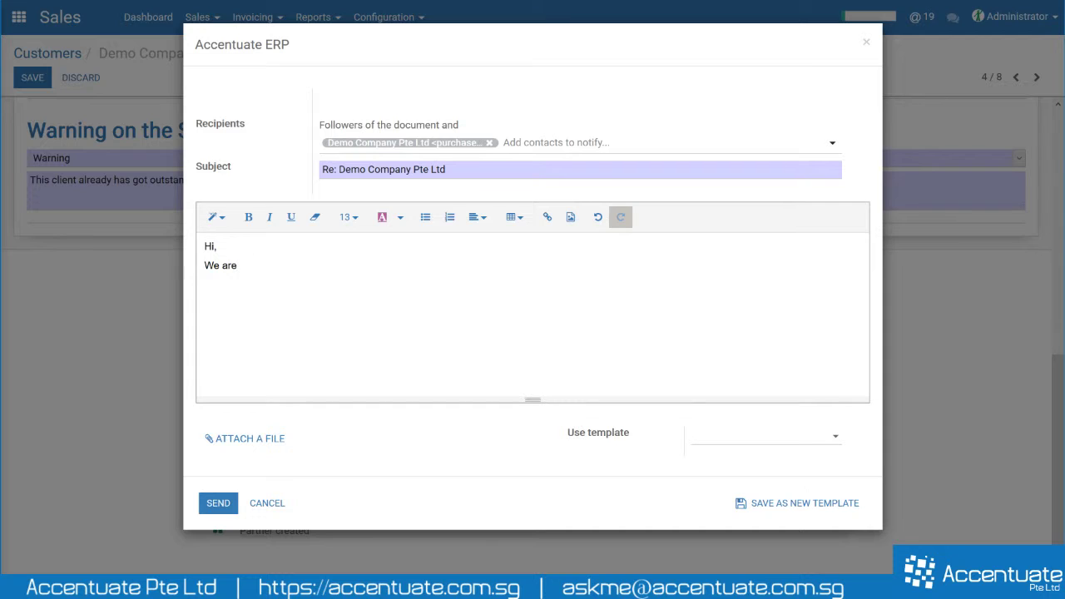
{"action": "type", "text": " working on the quotation. Pleas"}
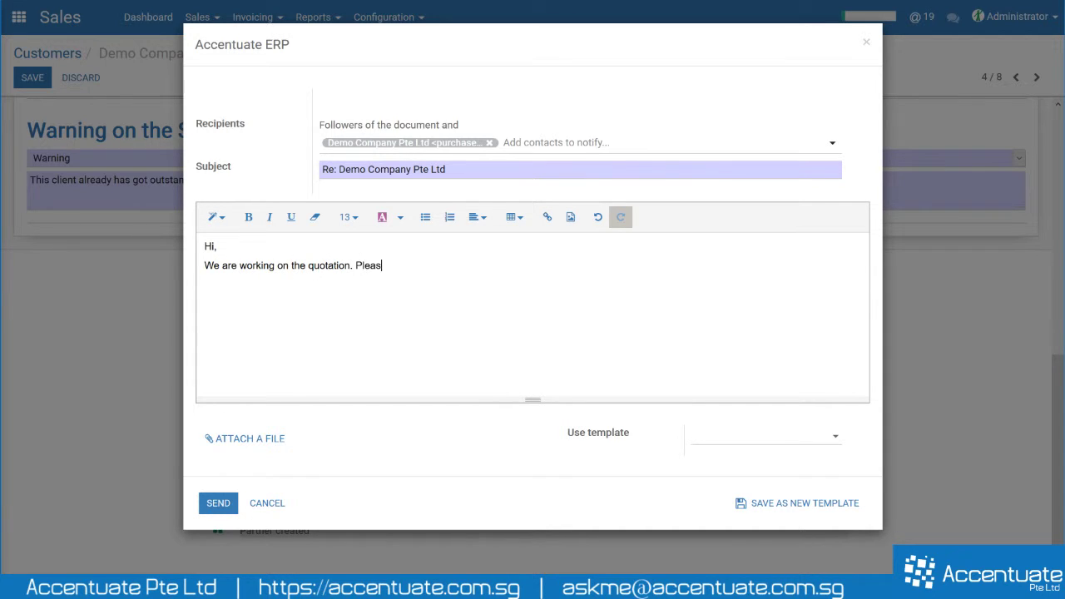
{"action": "type", "text": "e stay "}
{"action": "type", "text": "tuned. - "}
{"action": "type", "text": "Regards"}
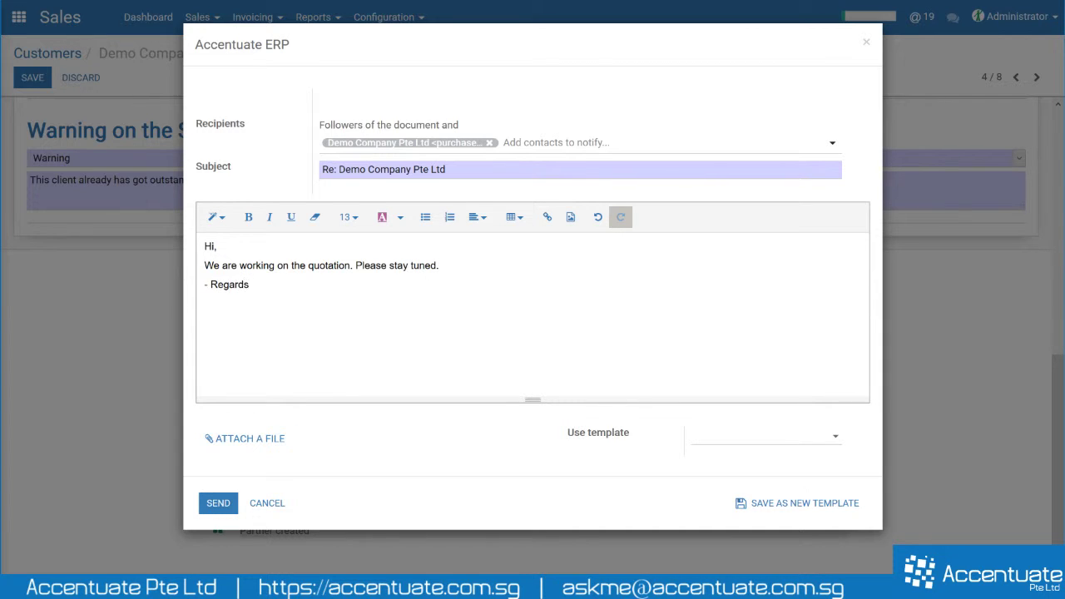
{"action": "key", "text": "Return"}
{"action": "type", "text": "Ken"}
{"action": "left_click", "coordinate": [438, 266]}
{"action": "key", "text": "Return"}
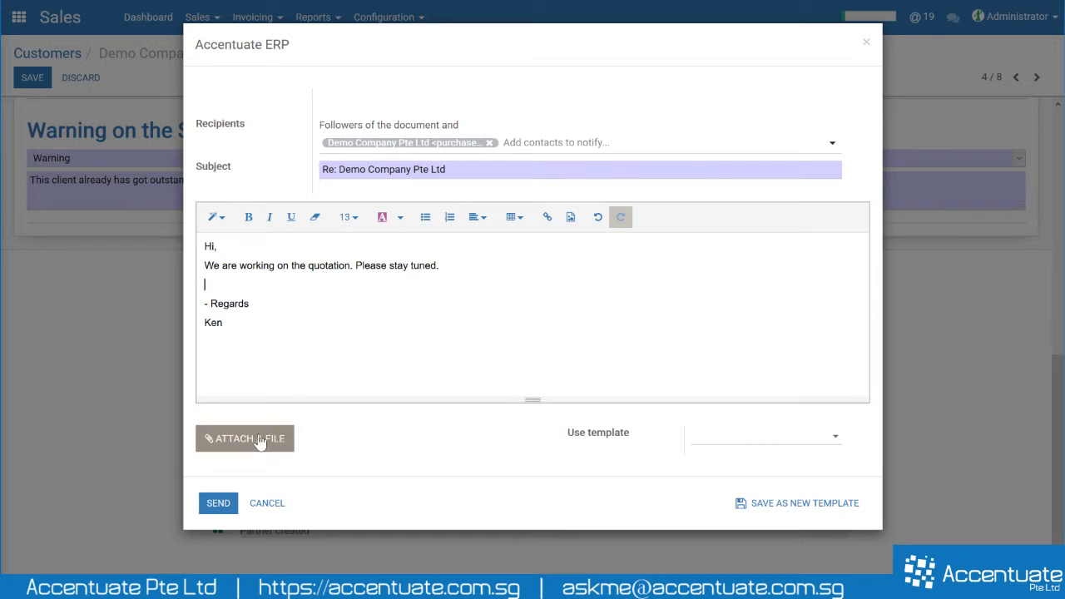
{"action": "left_click", "coordinate": [220, 504]}
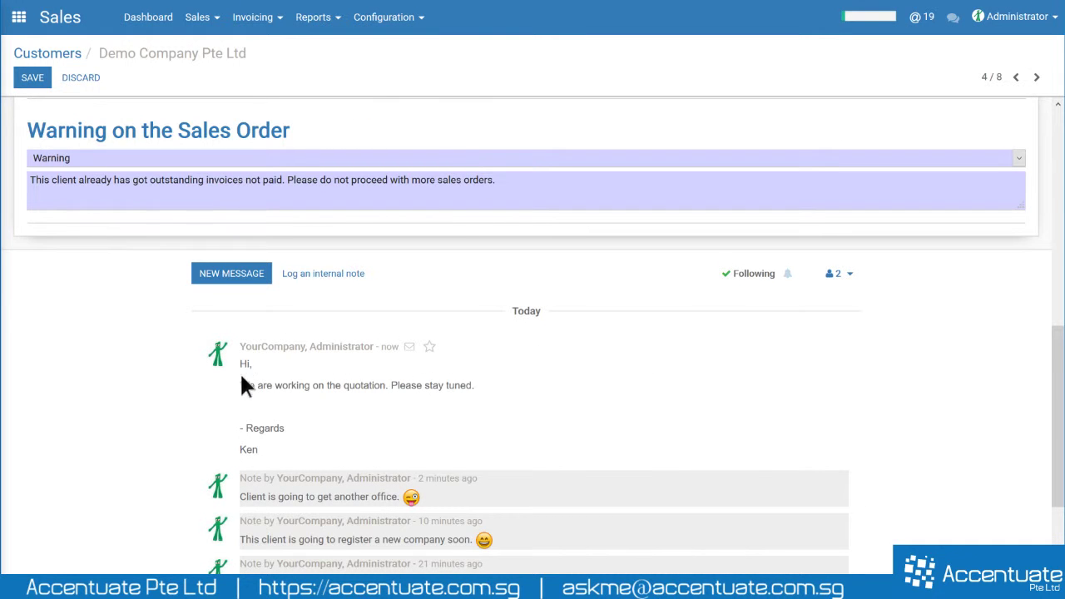
- Check the followers list, then return to the Sales & Purchases tab showing customer and vendor flags
{"action": "left_click_drag", "start_coordinate": [270, 368], "coordinate": [290, 451]}
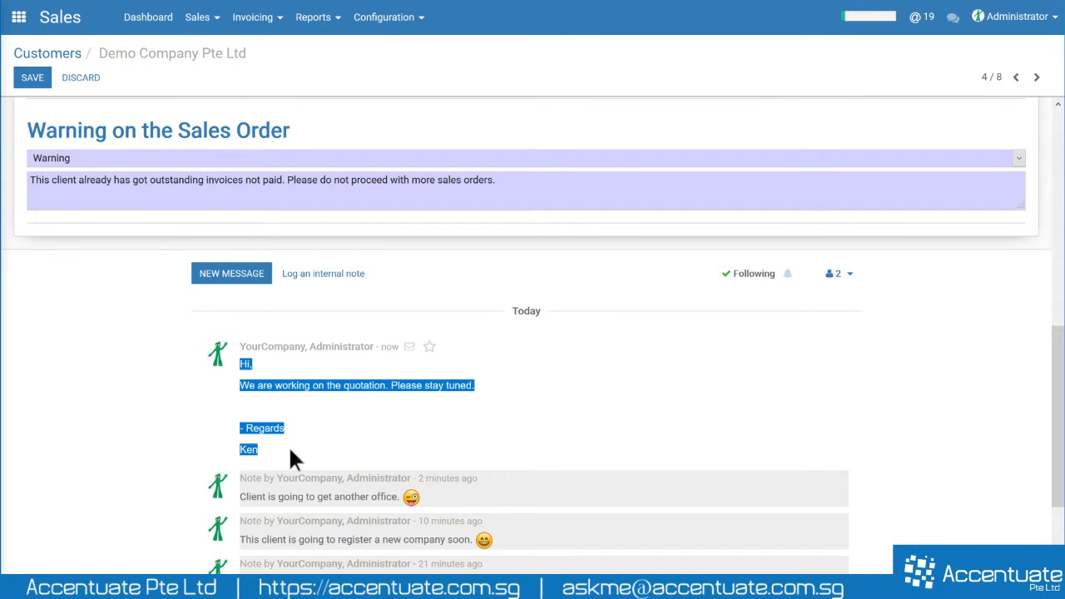
{"action": "left_click", "coordinate": [307, 442]}
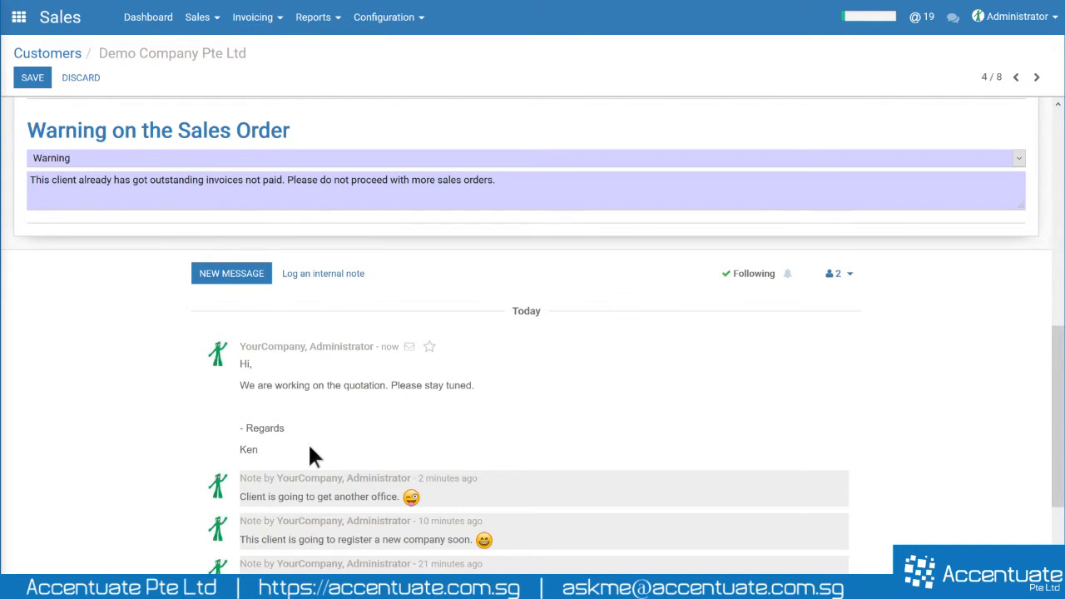
{"action": "scroll", "coordinate": [396, 402], "scroll_direction": "down", "scroll_amount": 3}
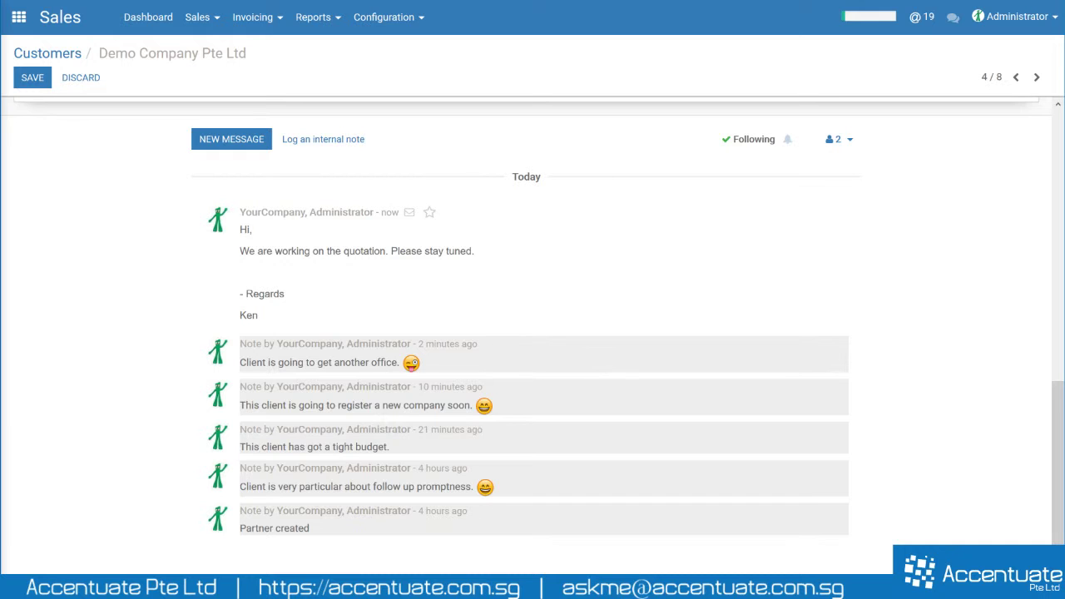
{"action": "left_click", "coordinate": [840, 142]}
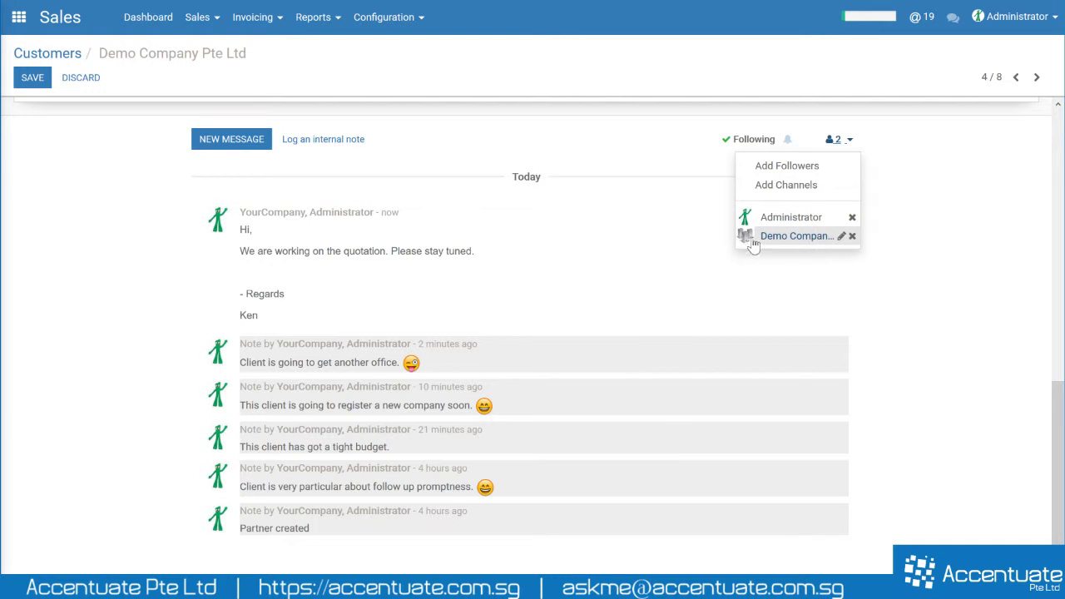
{"action": "left_click", "coordinate": [657, 250]}
{"action": "scroll", "coordinate": [637, 305], "scroll_direction": "up", "scroll_amount": 10}
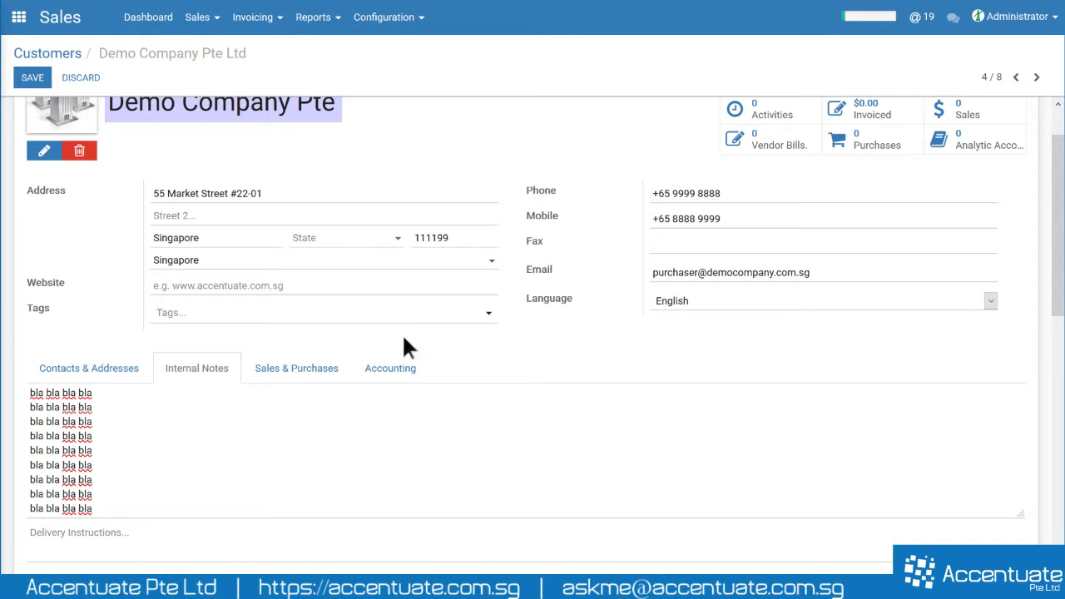
{"action": "left_click", "coordinate": [291, 381]}
{"action": "scroll", "coordinate": [291, 375], "scroll_direction": "down", "scroll_amount": 4}
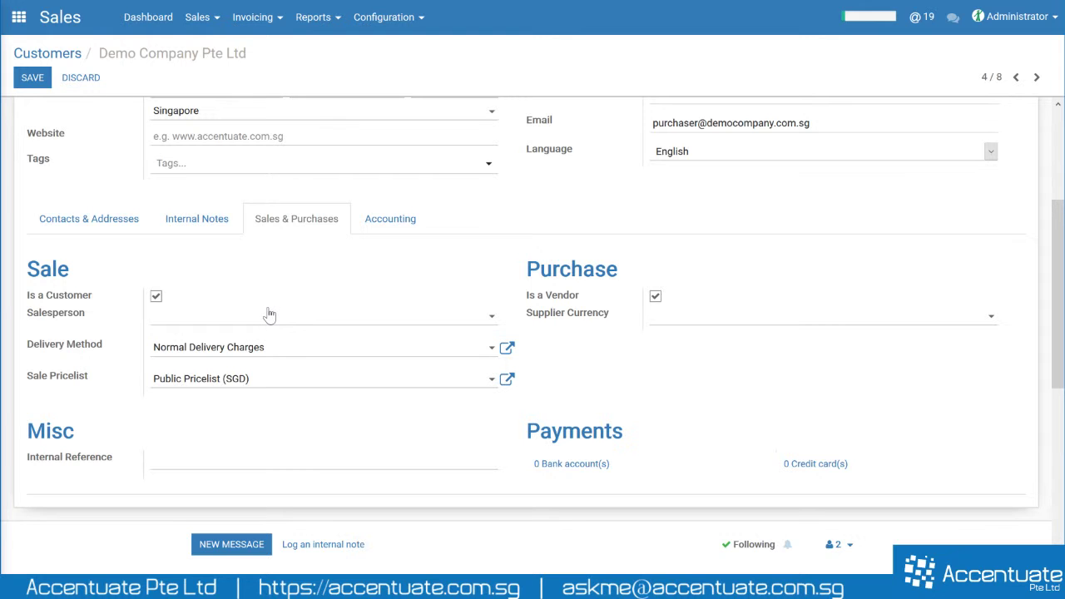
{"action": "left_click", "coordinate": [264, 316]}
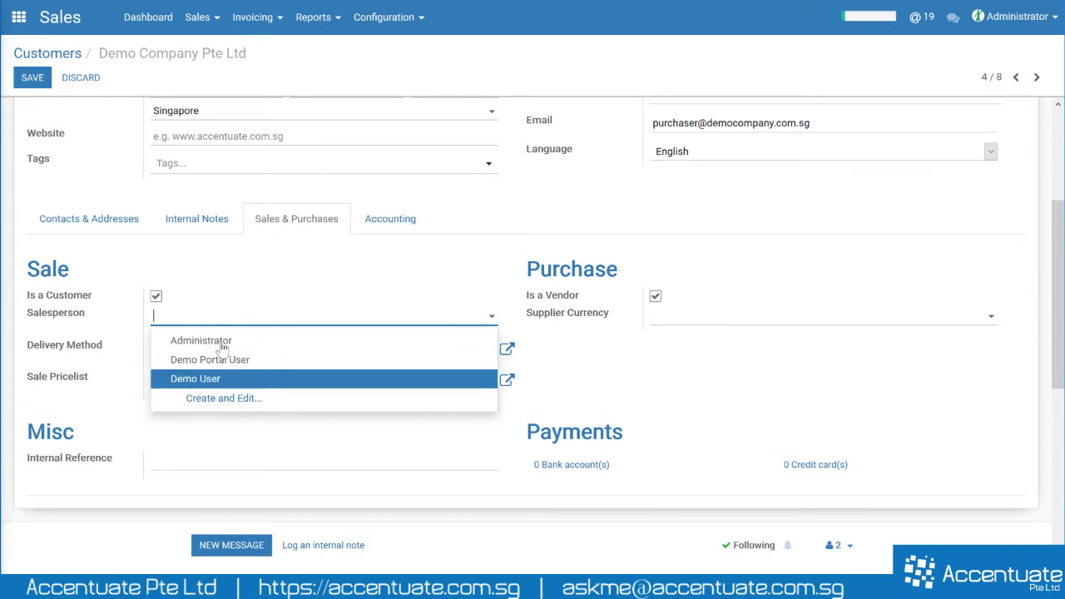
{"action": "left_click", "coordinate": [34, 337]}
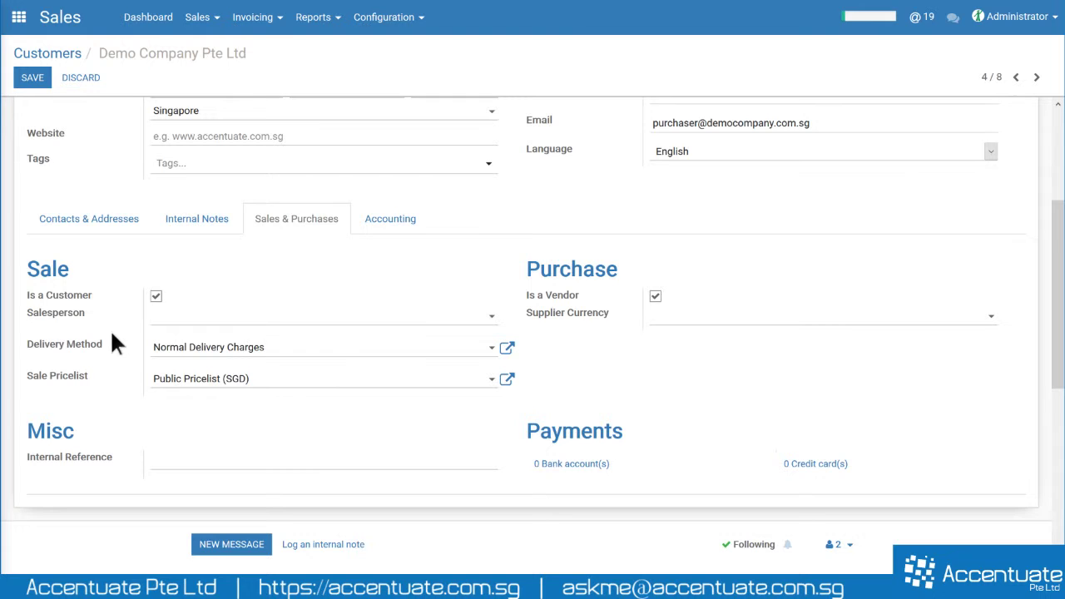
{"action": "left_click", "coordinate": [297, 358]}
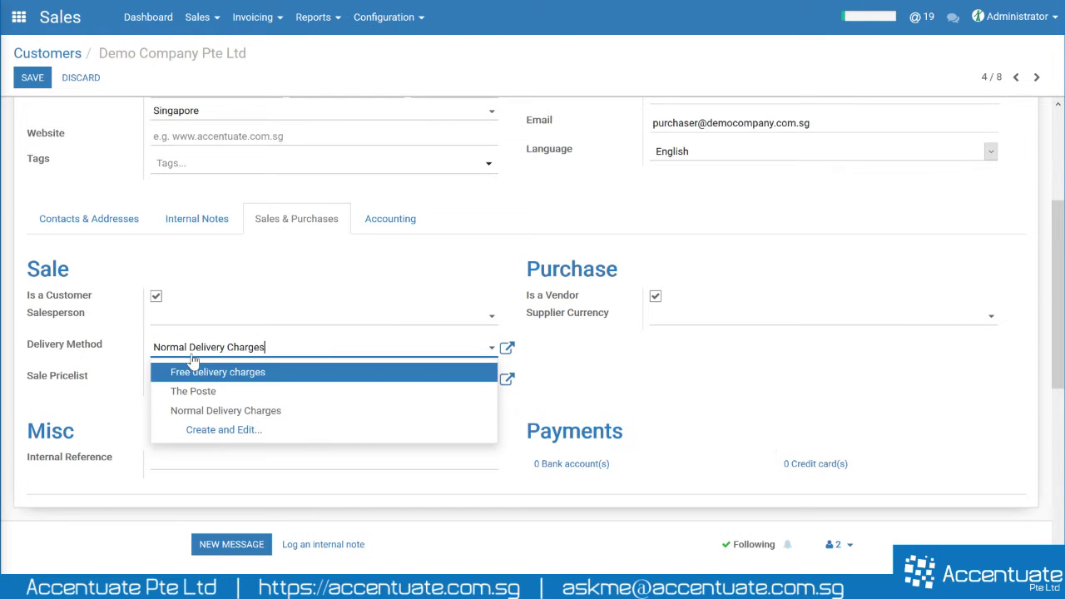
{"action": "left_click", "coordinate": [81, 388]}
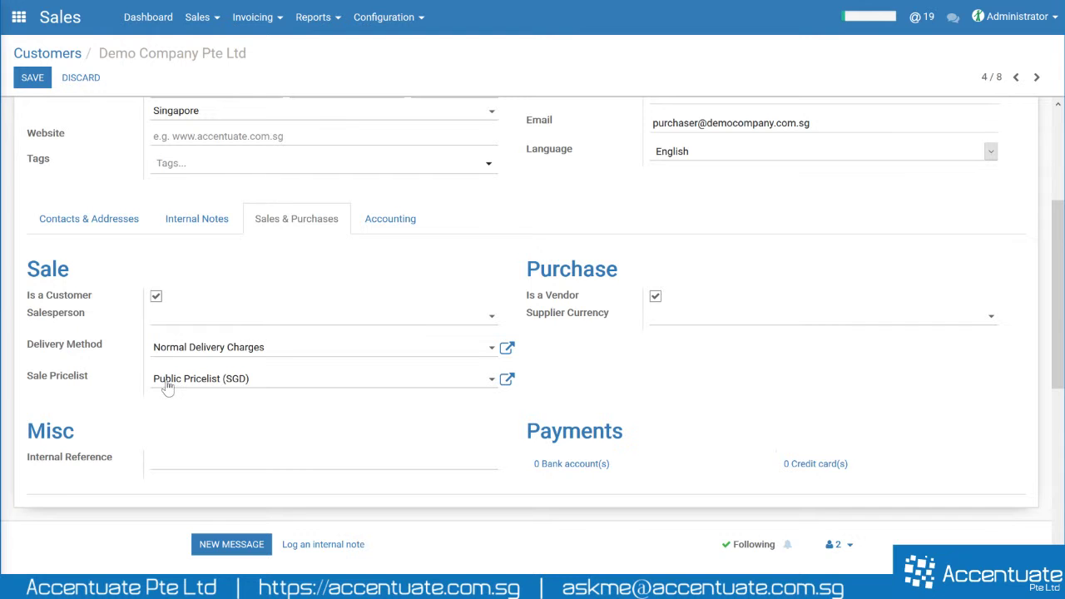
- Keep Public Pricelist (SGD) and enter an Internal Reference noting who referred this client
{"action": "left_click", "coordinate": [166, 384]}
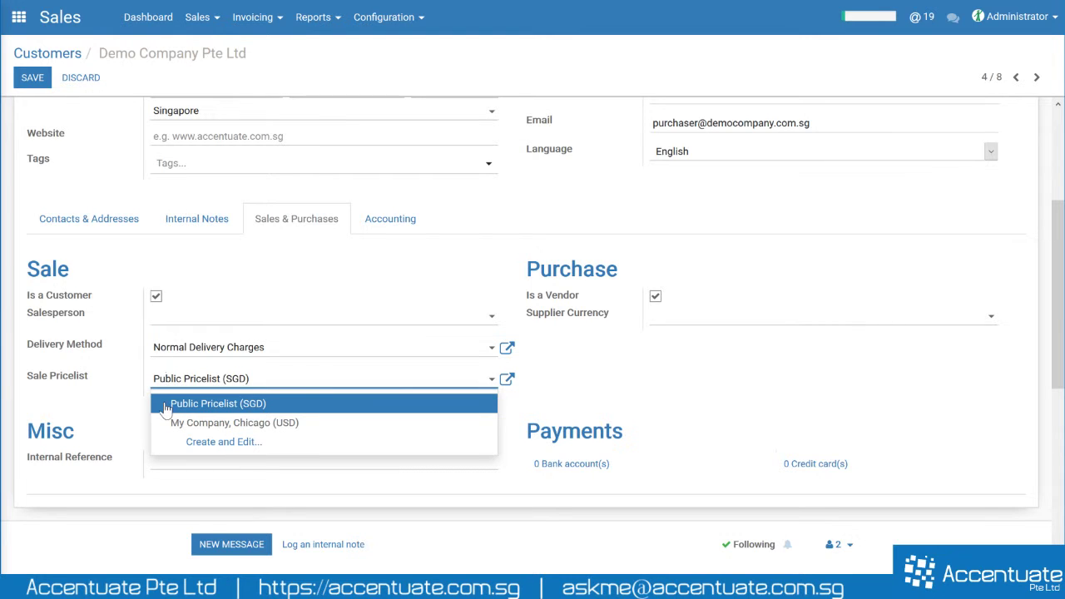
{"action": "left_click", "coordinate": [165, 406]}
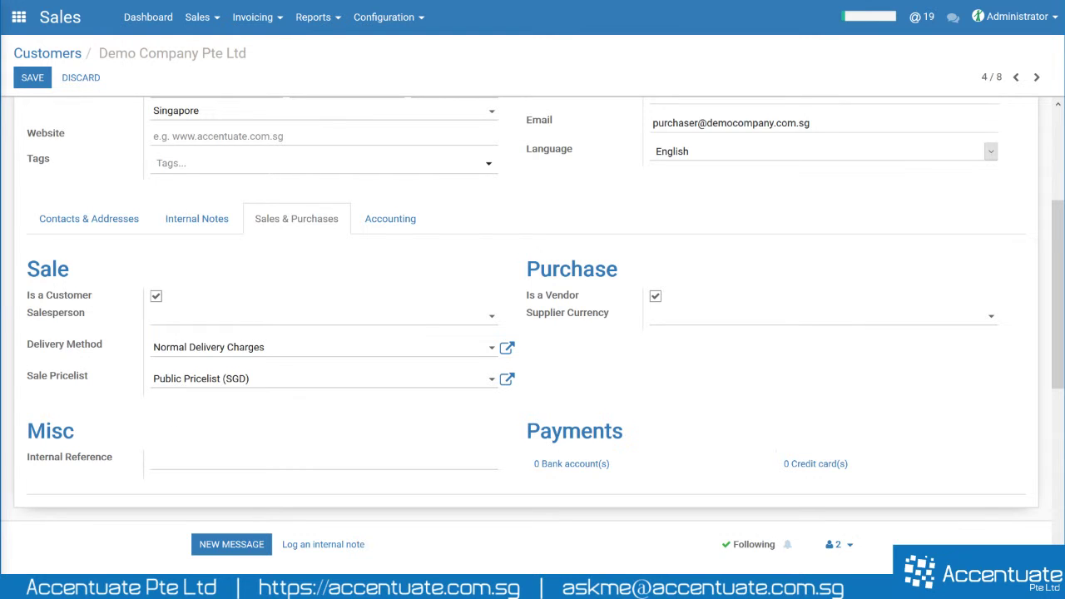
{"action": "left_click_drag", "start_coordinate": [28, 431], "coordinate": [88, 434]}
{"action": "left_click", "coordinate": [113, 438]}
{"action": "left_click", "coordinate": [118, 457]}
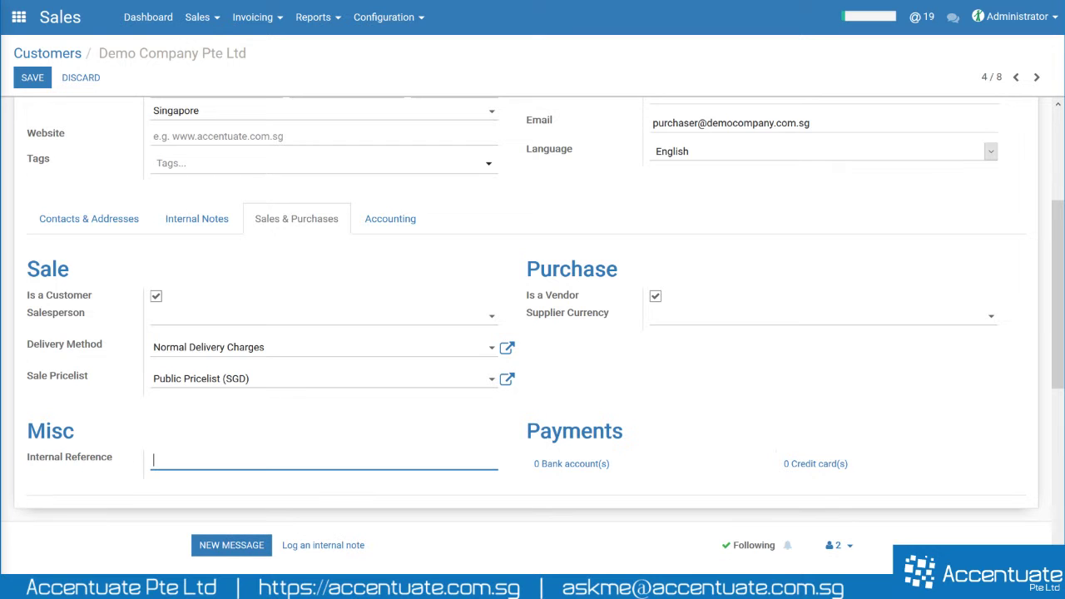
{"action": "type", "text": "This client is referred to b"}
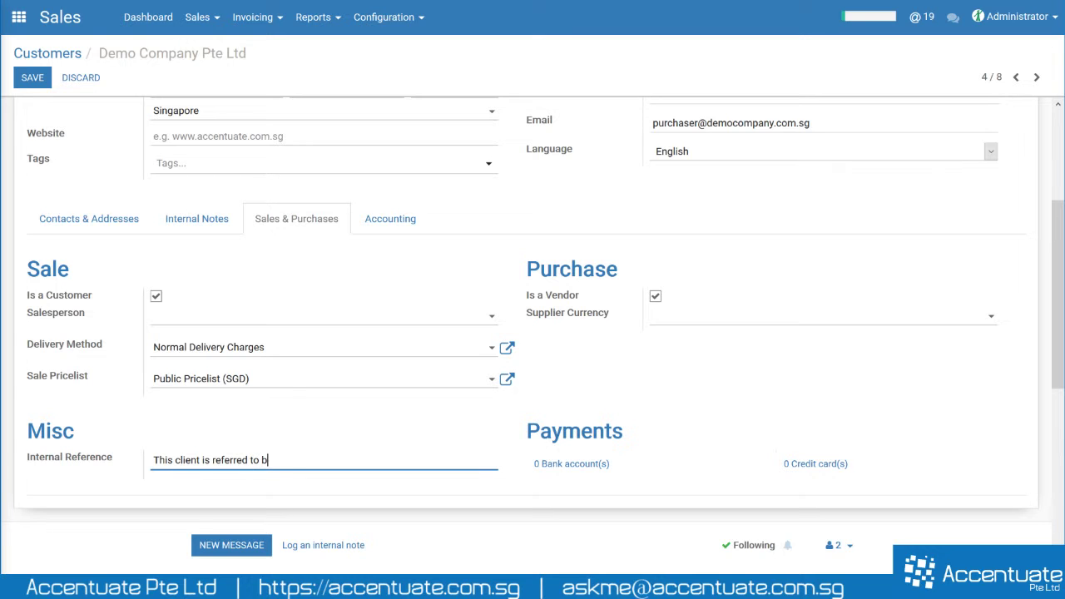
{"action": "type", "text": "y John"}
{"action": "left_click", "coordinate": [867, 397]}
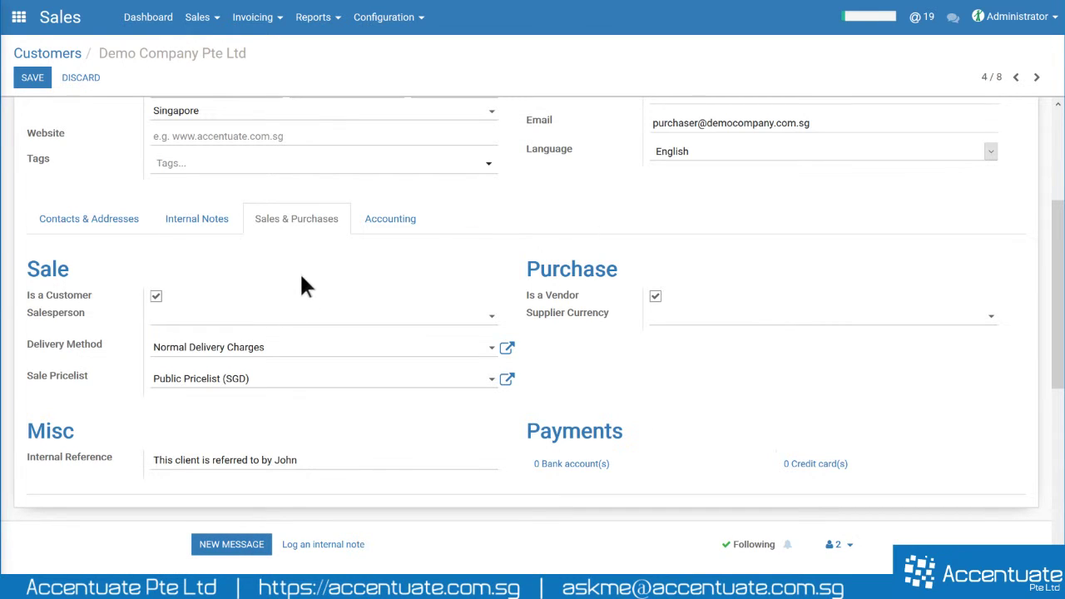
{"action": "scroll", "coordinate": [335, 287], "scroll_direction": "up", "scroll_amount": 2}
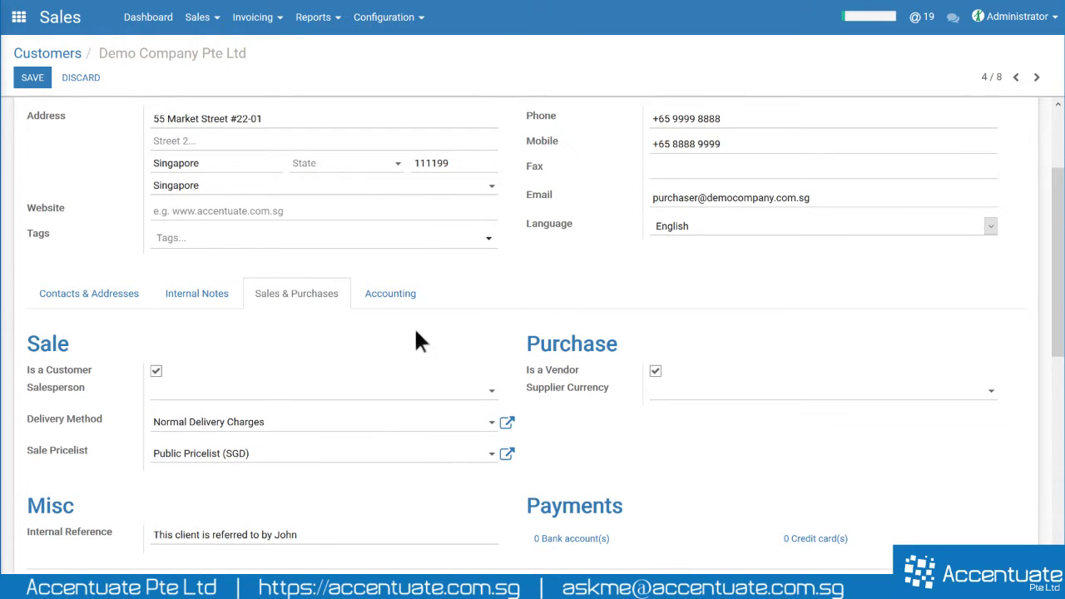
- Show the customer's Accounting tab and point out the Fiscal Information section
{"action": "left_click", "coordinate": [393, 293]}
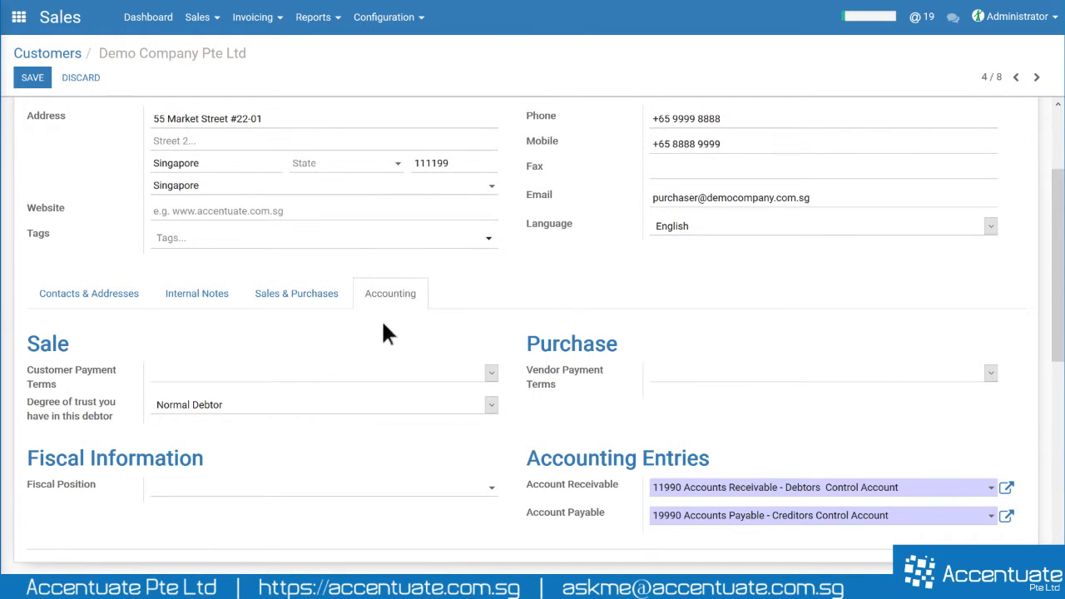
{"action": "scroll", "coordinate": [411, 285], "scroll_direction": "down", "scroll_amount": 4}
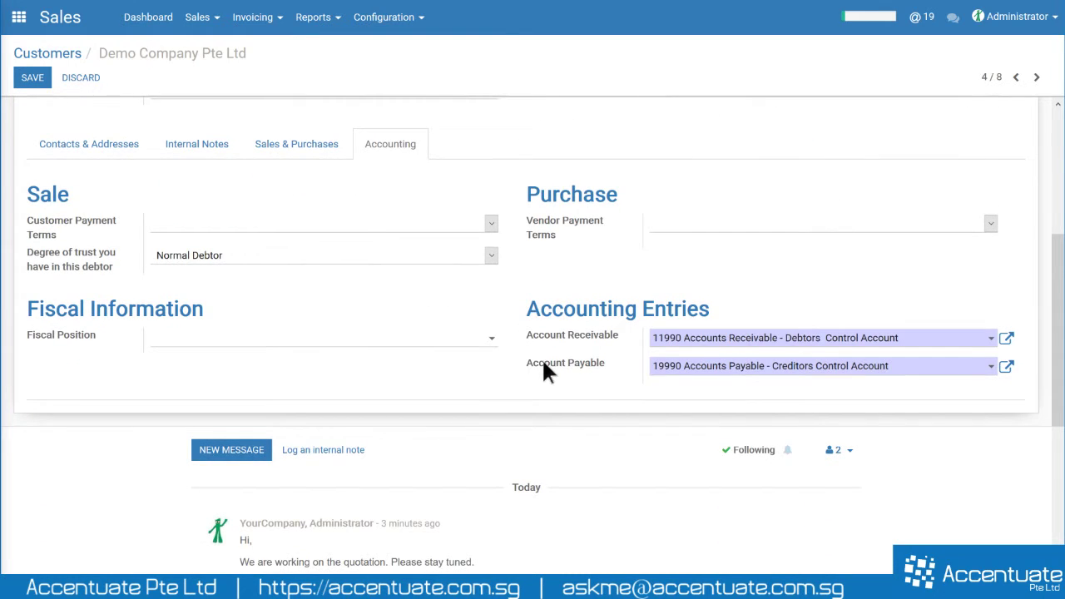
{"action": "scroll", "coordinate": [543, 364], "scroll_direction": "up", "scroll_amount": 4}
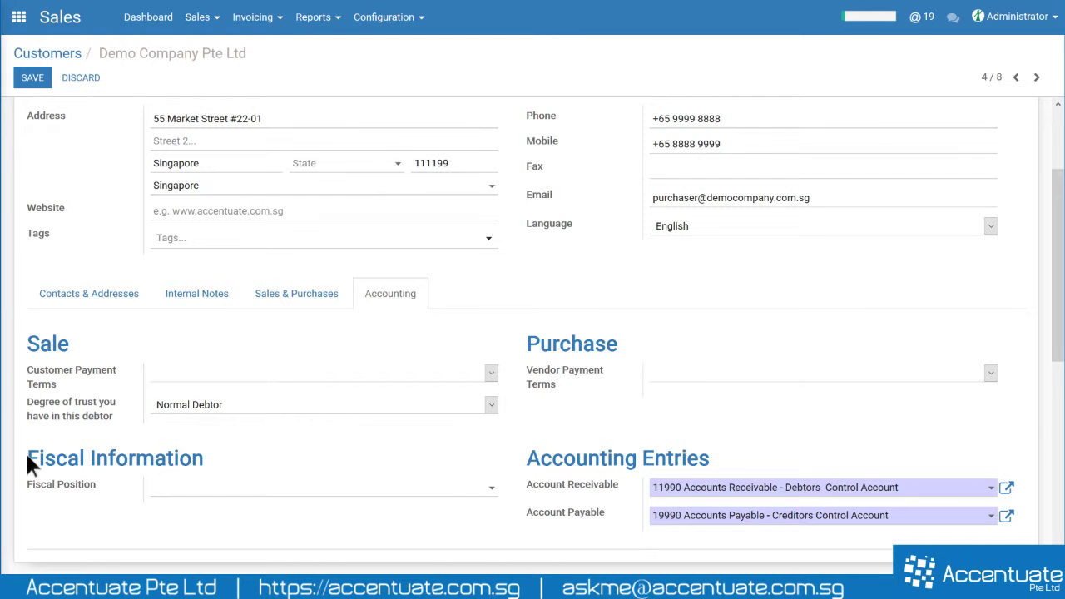
{"action": "left_click_drag", "start_coordinate": [26, 454], "coordinate": [1040, 522]}
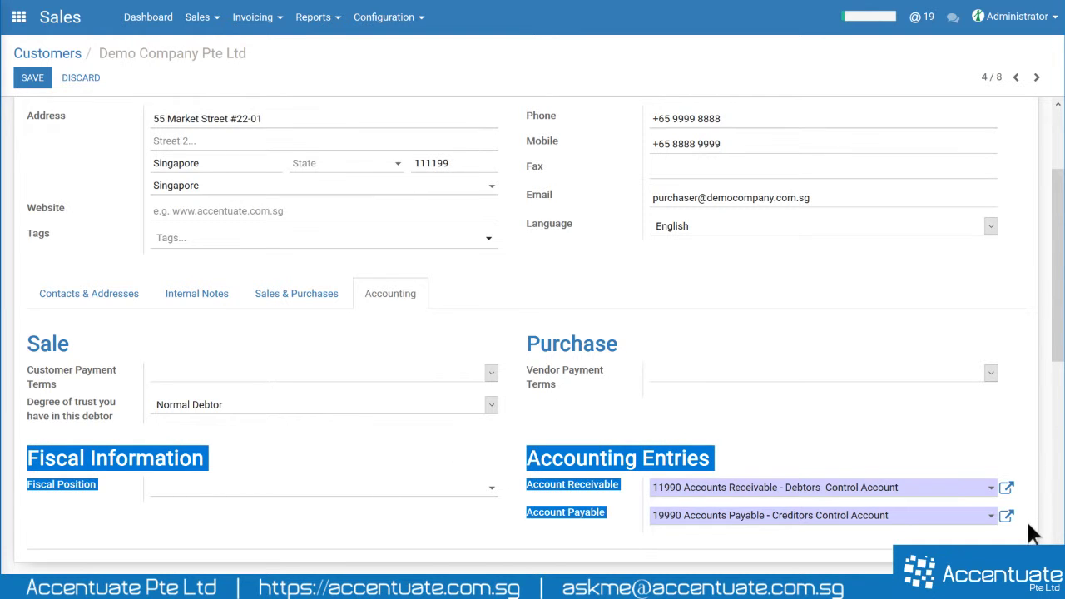
{"action": "left_click", "coordinate": [1024, 537]}
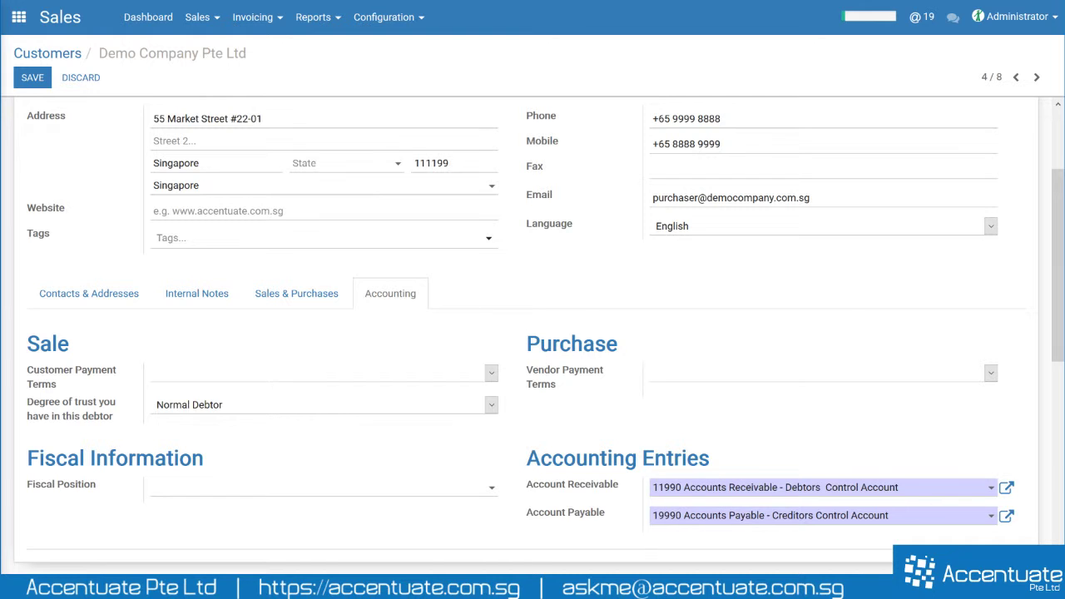
{"action": "left_click_drag", "start_coordinate": [19, 457], "coordinate": [212, 466]}
{"action": "left_click", "coordinate": [279, 471]}
{"action": "left_click_drag", "start_coordinate": [20, 457], "coordinate": [261, 464]}
{"action": "left_click", "coordinate": [261, 463]}
{"action": "left_click_drag", "start_coordinate": [21, 457], "coordinate": [219, 471]}
{"action": "left_click", "coordinate": [280, 470]}
- Point out the Accounting Entries fields, then list the Customer Payment Terms options
{"action": "left_click_drag", "start_coordinate": [528, 463], "coordinate": [711, 462]}
{"action": "left_click_drag", "start_coordinate": [524, 486], "coordinate": [598, 486]}
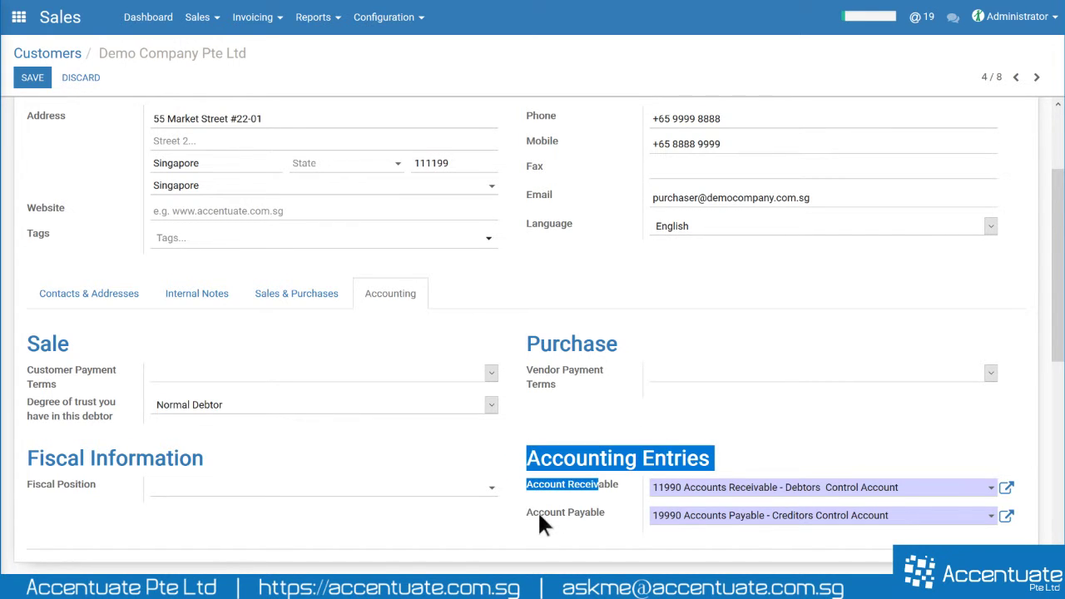
{"action": "left_click_drag", "start_coordinate": [538, 512], "coordinate": [591, 513]}
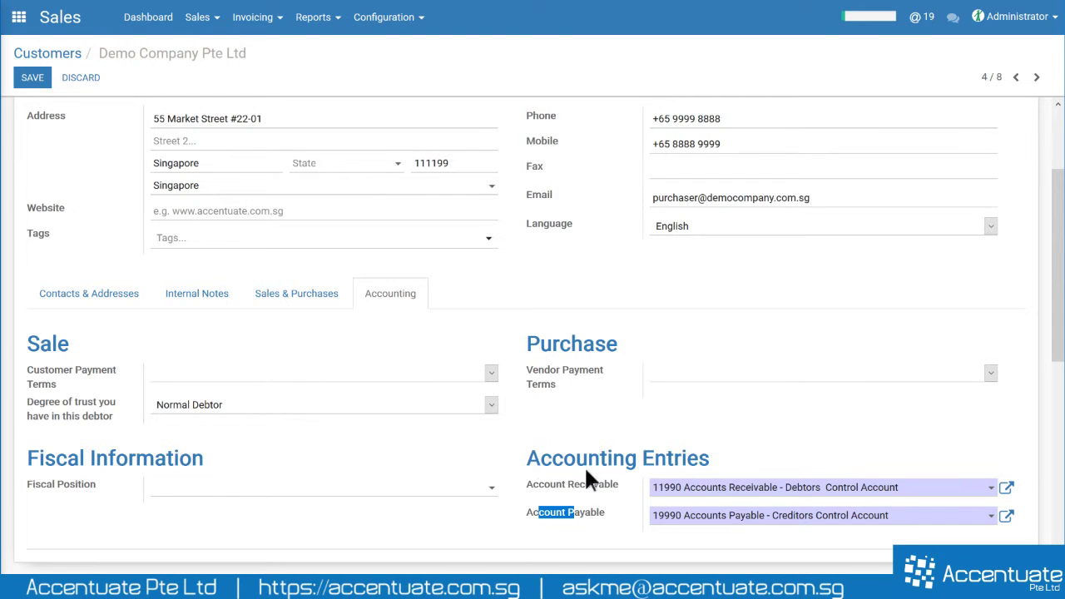
{"action": "left_click", "coordinate": [596, 444]}
{"action": "left_click", "coordinate": [491, 376]}
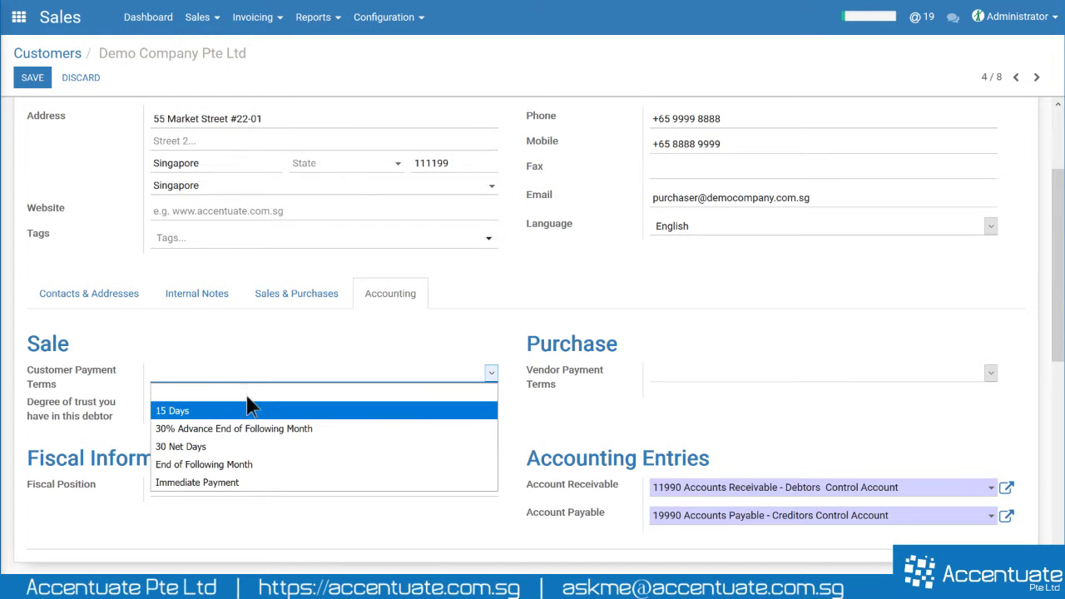
- Set customer payment terms to 15 Days and vendor payment terms to 30 Net Days
{"action": "left_click", "coordinate": [190, 413]}
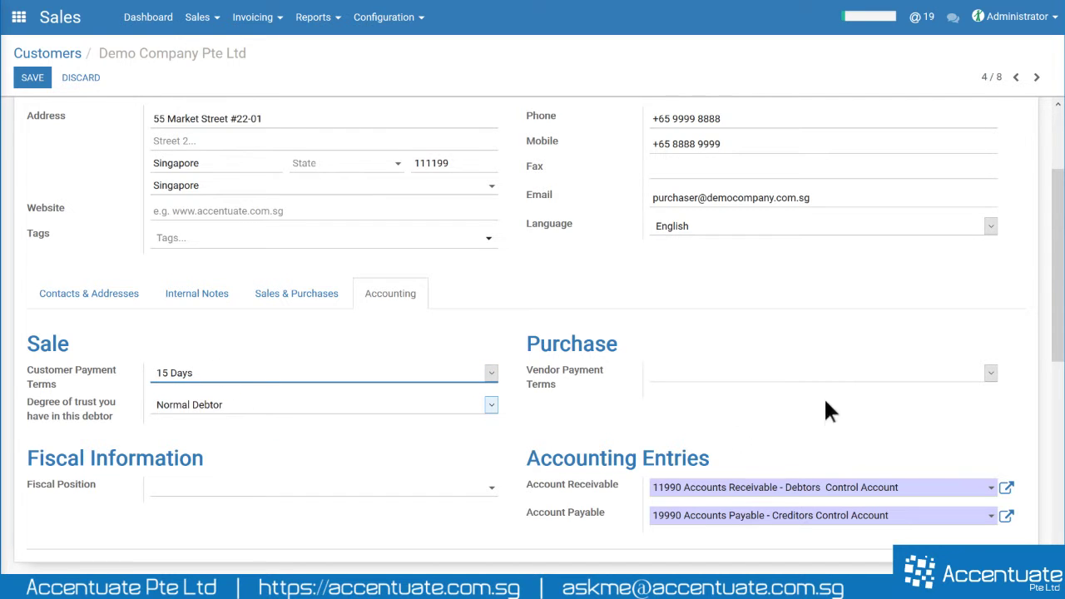
{"action": "left_click", "coordinate": [306, 297]}
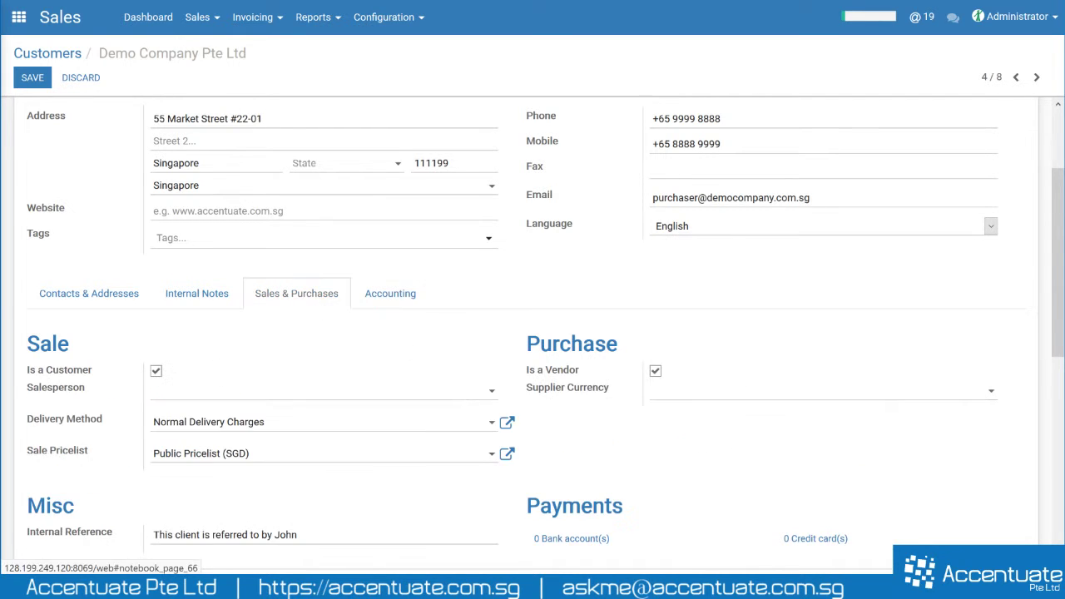
{"action": "left_click", "coordinate": [392, 293]}
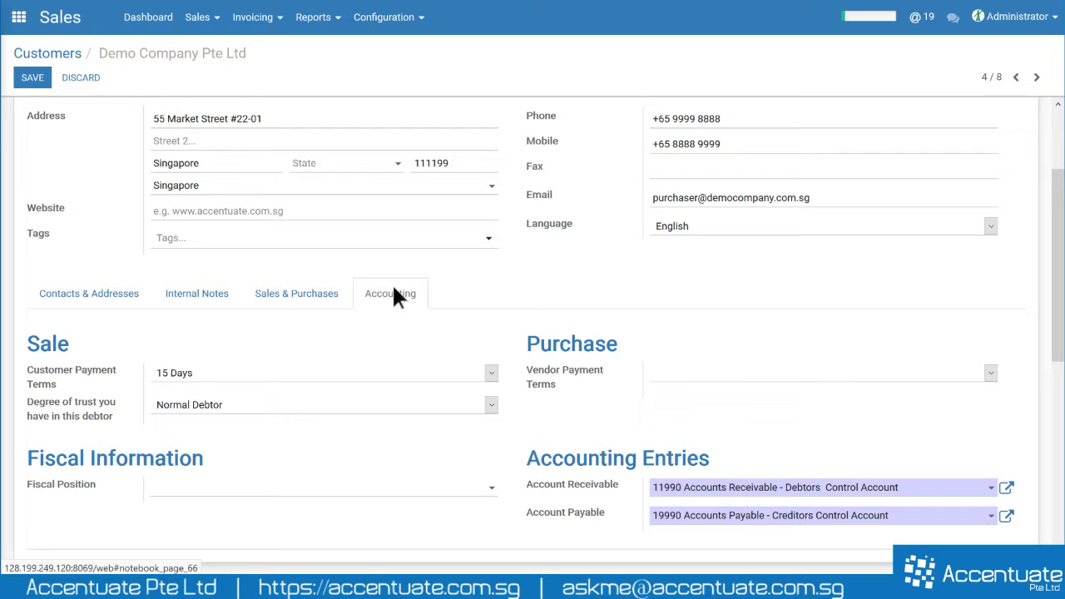
{"action": "left_click", "coordinate": [739, 374]}
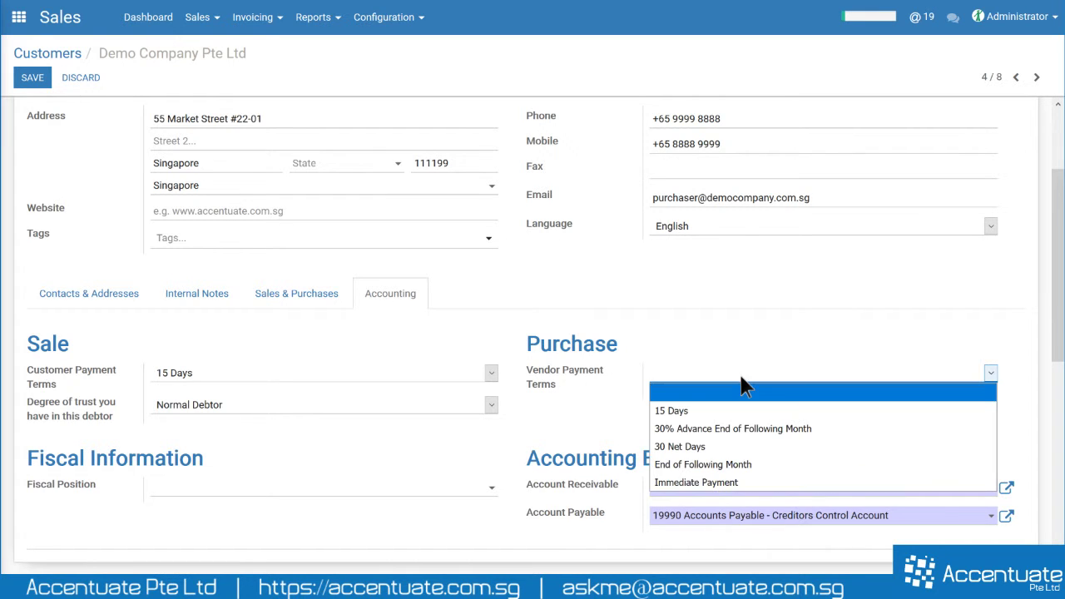
{"action": "left_click", "coordinate": [674, 448]}
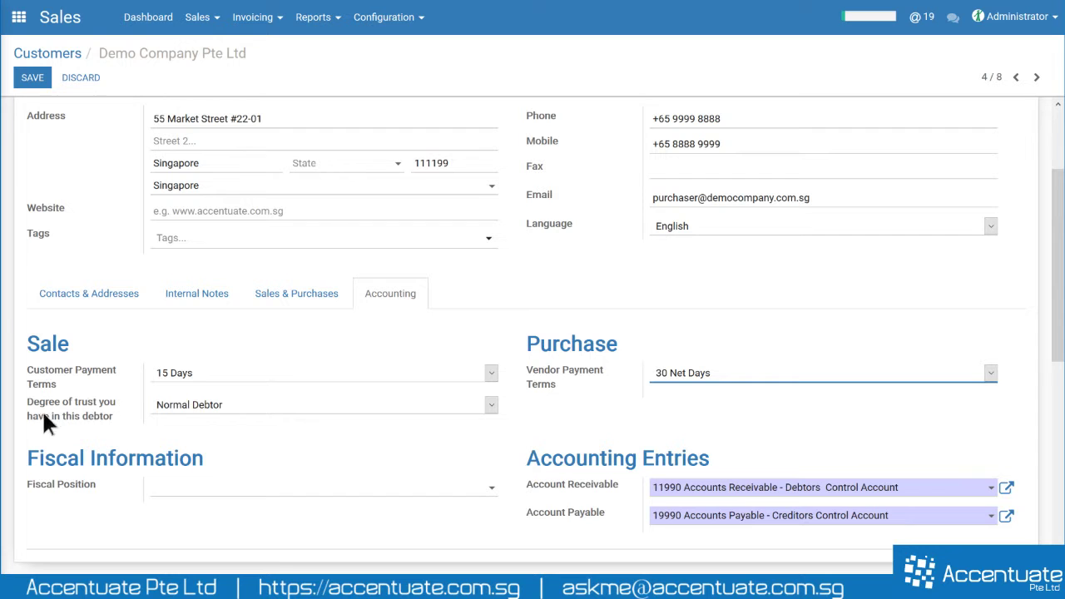
- Confirm Normal Debtor as the degree of trust
{"action": "left_click", "coordinate": [197, 403]}
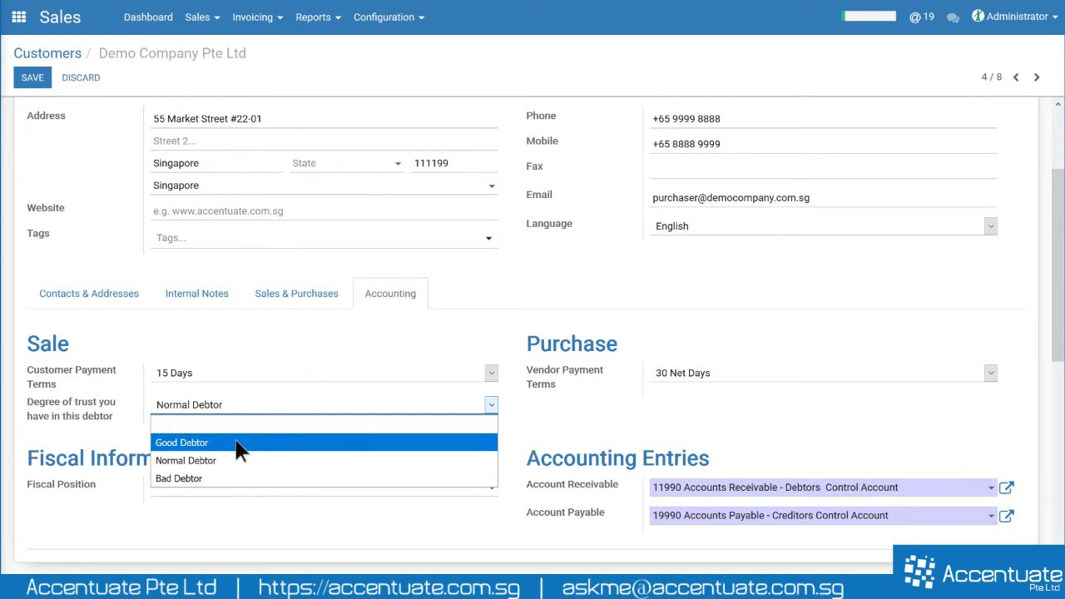
{"action": "left_click", "coordinate": [228, 460]}
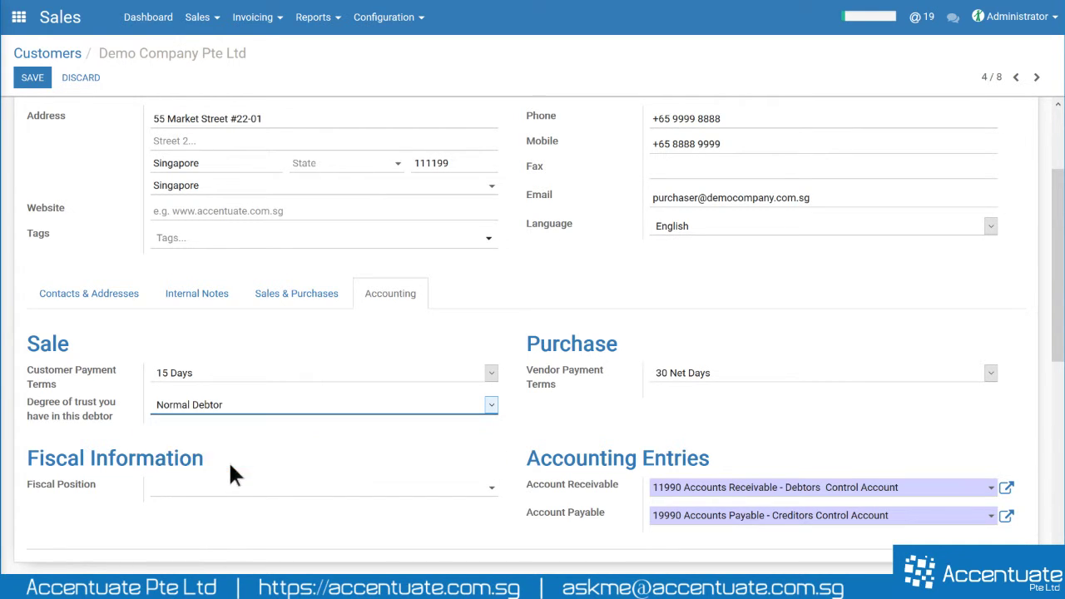
{"action": "left_click", "coordinate": [553, 431]}
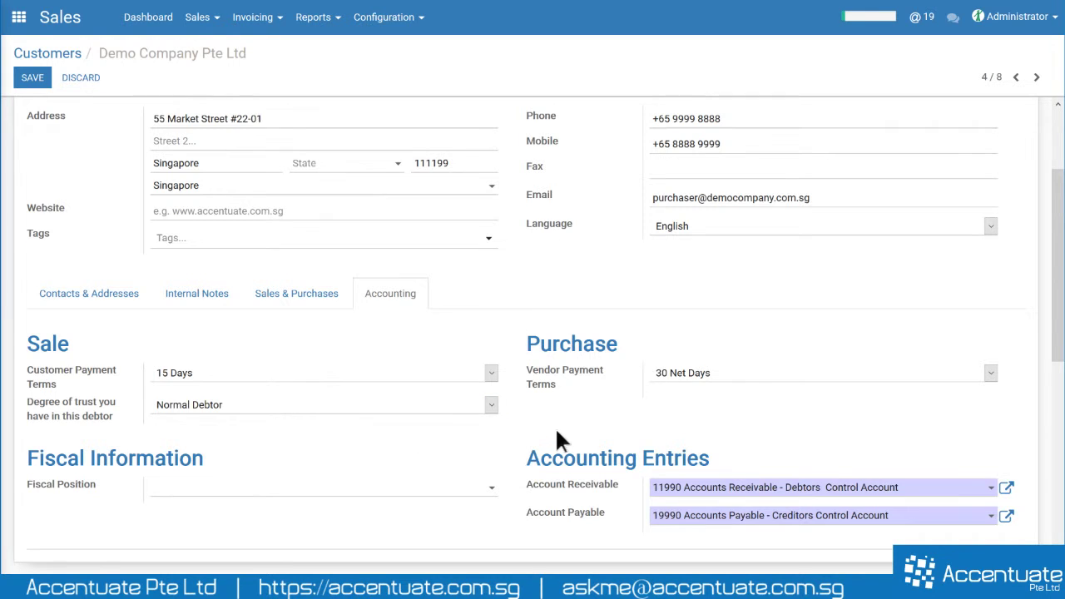
{"action": "left_click", "coordinate": [491, 373]}
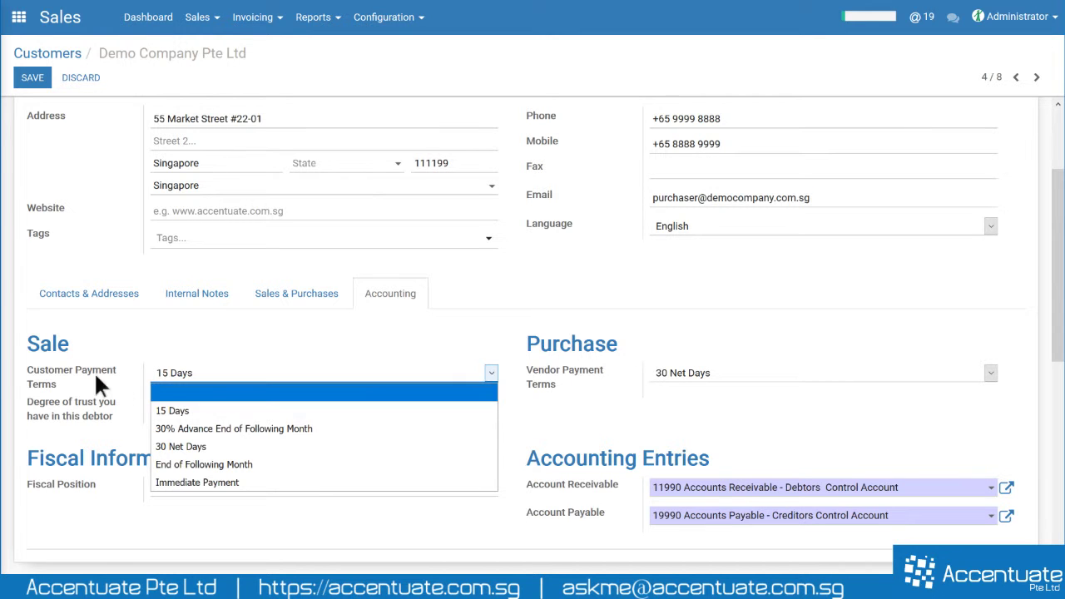
- Keep 15 Days payment terms and browse the Sales & Purchases, Internal Notes and Contacts & Addresses tabs
{"action": "left_click", "coordinate": [63, 403]}
{"action": "scroll", "coordinate": [101, 398], "scroll_direction": "up", "scroll_amount": 2}
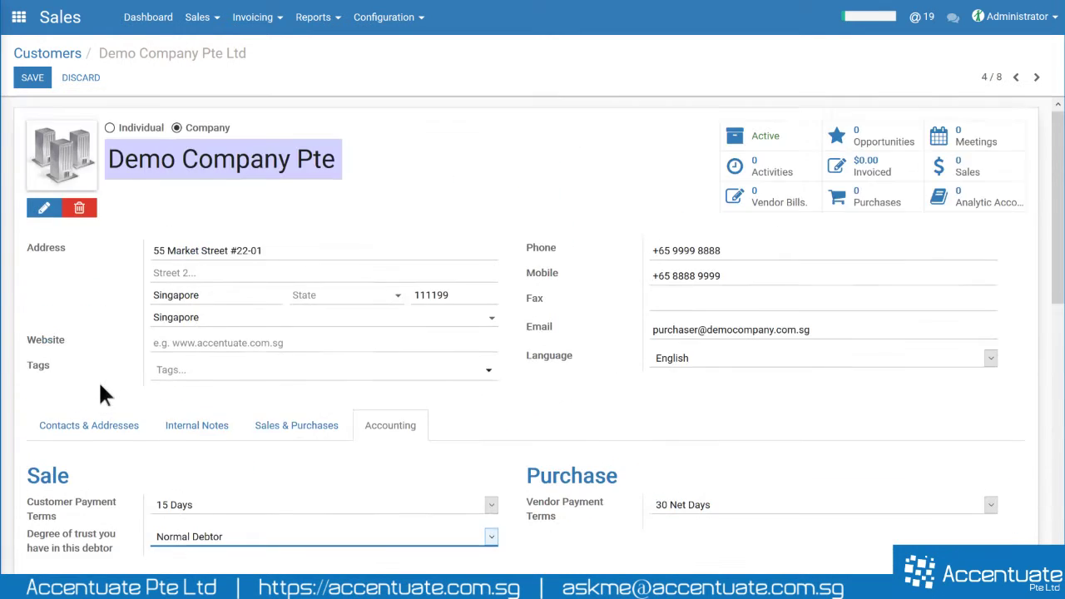
{"action": "scroll", "coordinate": [155, 388], "scroll_direction": "down", "scroll_amount": 3}
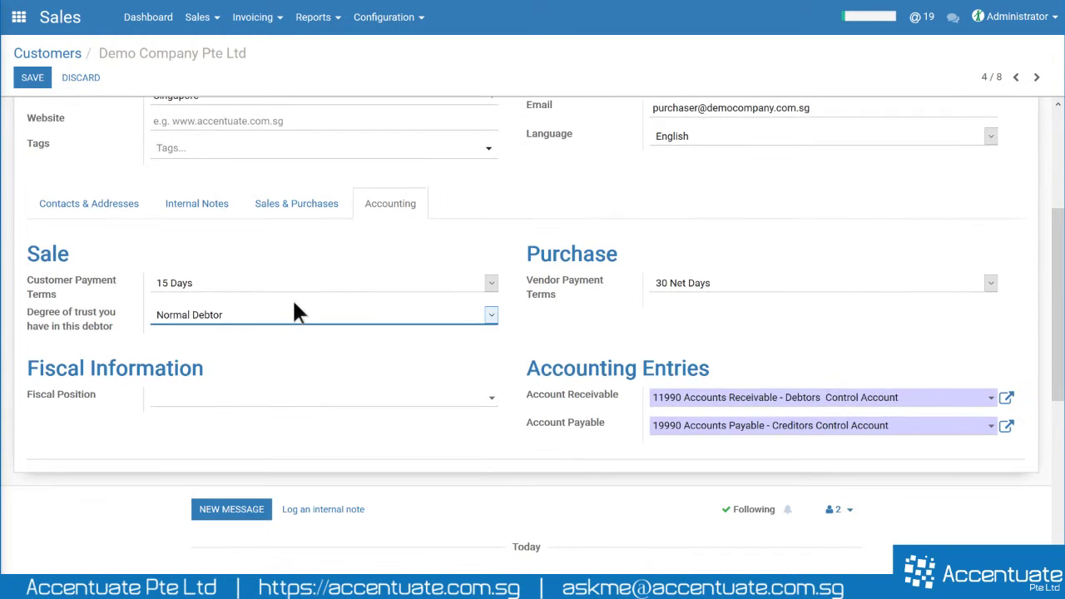
{"action": "scroll", "coordinate": [333, 295], "scroll_direction": "up", "scroll_amount": 1}
{"action": "left_click", "coordinate": [296, 280]}
{"action": "left_click", "coordinate": [220, 285]}
{"action": "left_click", "coordinate": [100, 287]}
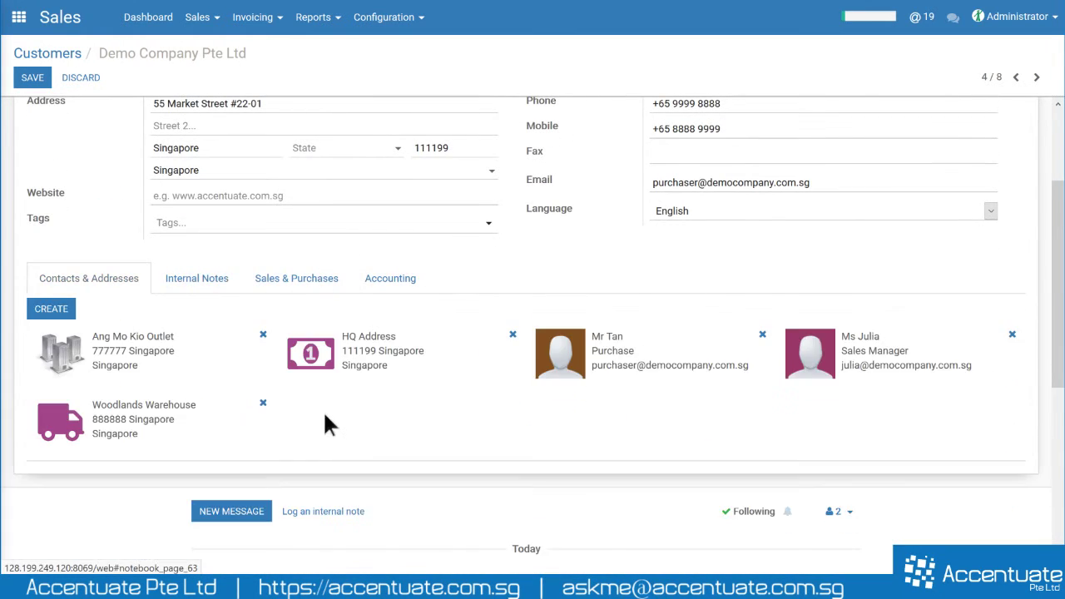
- Highlight the company name, then review the purchase details on the Sales & Purchases tab
{"action": "scroll", "coordinate": [323, 411], "scroll_direction": "up", "scroll_amount": 2}
{"action": "left_click_drag", "start_coordinate": [109, 162], "coordinate": [339, 161]}
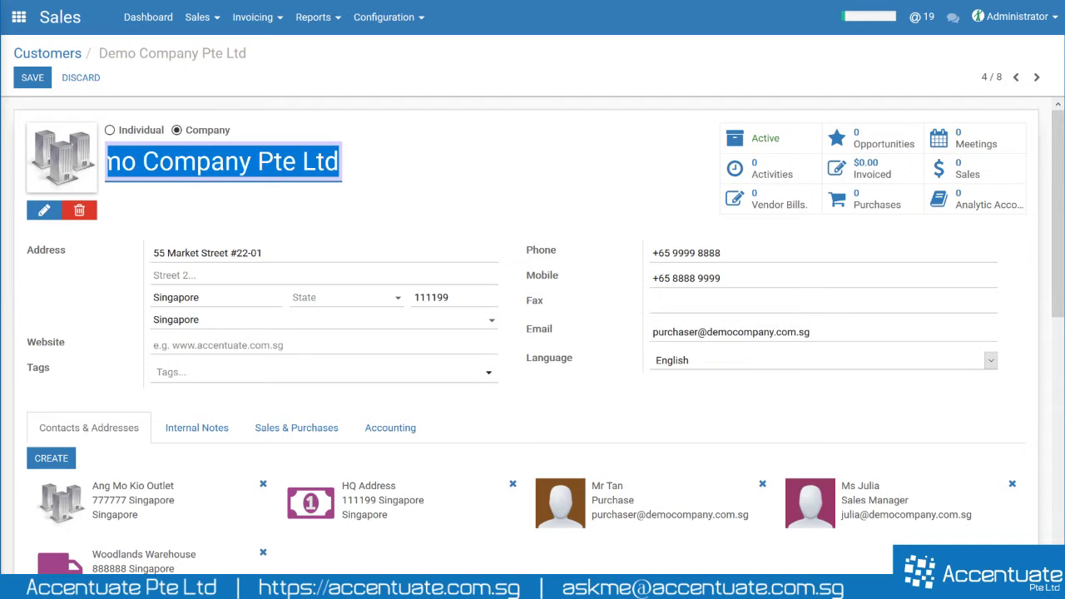
{"action": "left_click", "coordinate": [498, 180]}
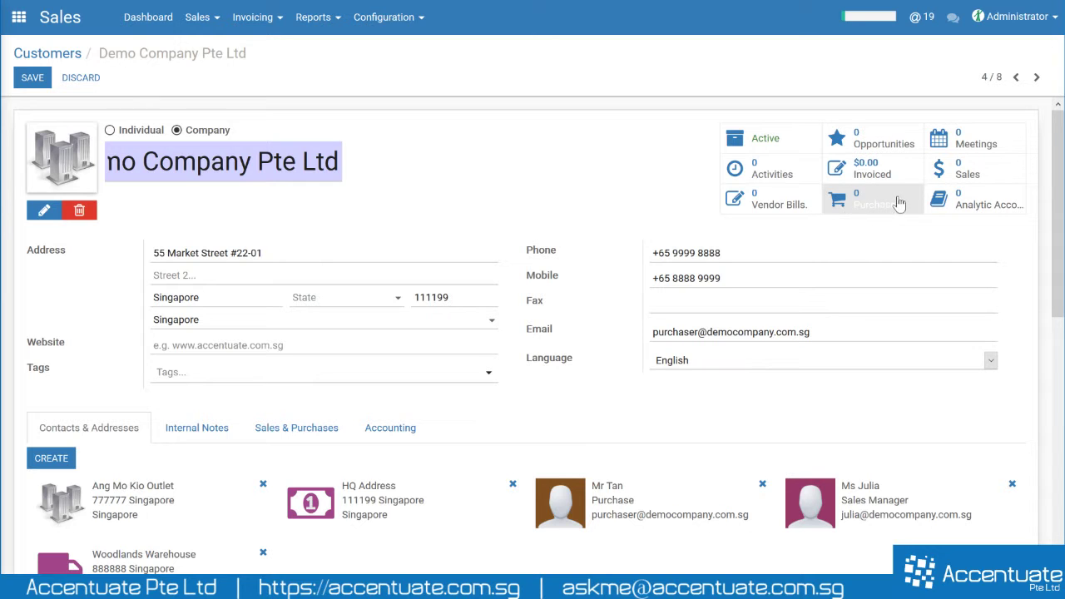
{"action": "left_click", "coordinate": [349, 430]}
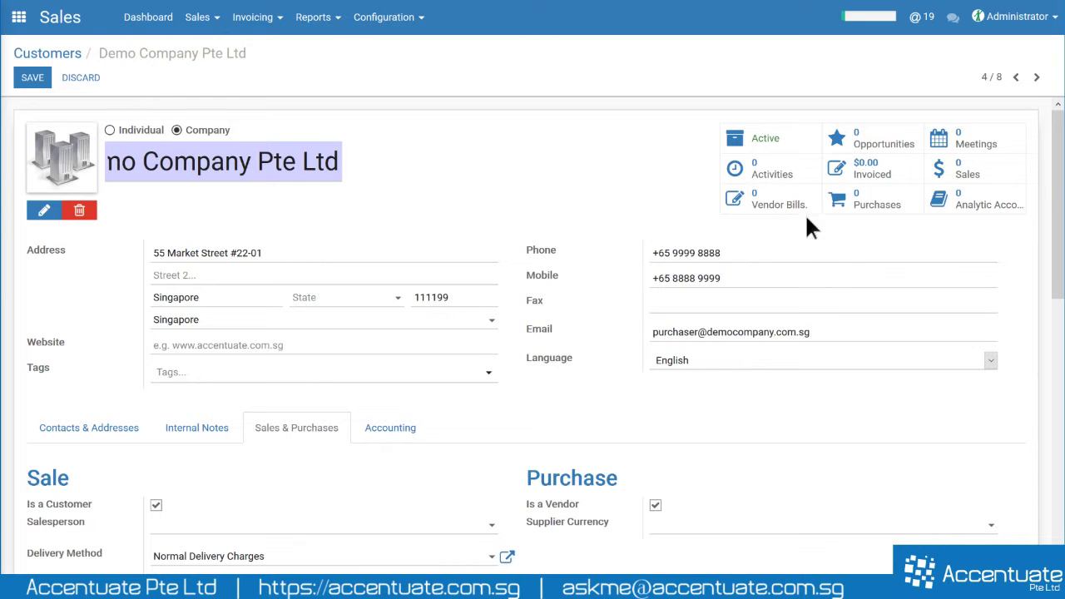
{"action": "left_click", "coordinate": [862, 207]}
- Save the record, return to Customers, and reopen Demo Company Pte Ltd's Contacts & Addresses
{"action": "left_click", "coordinate": [34, 77]}
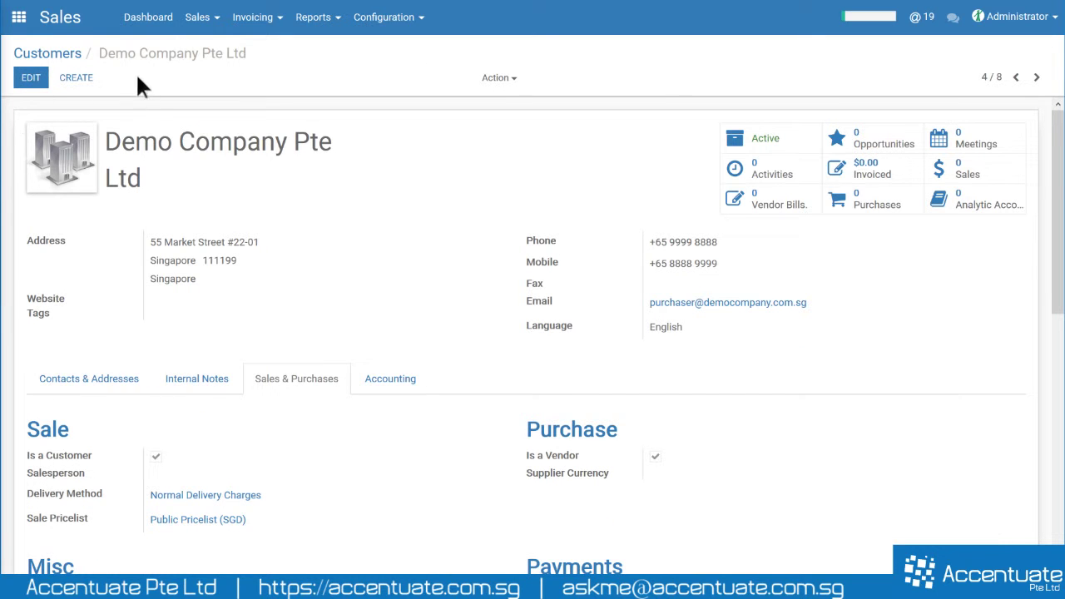
{"action": "left_click", "coordinate": [50, 53]}
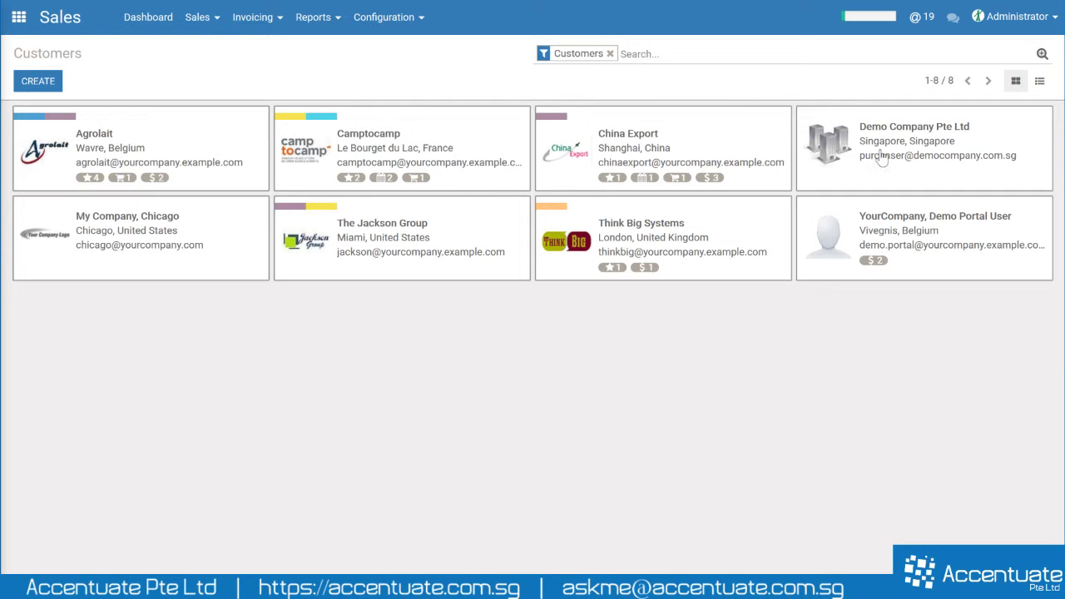
{"action": "left_click", "coordinate": [839, 163]}
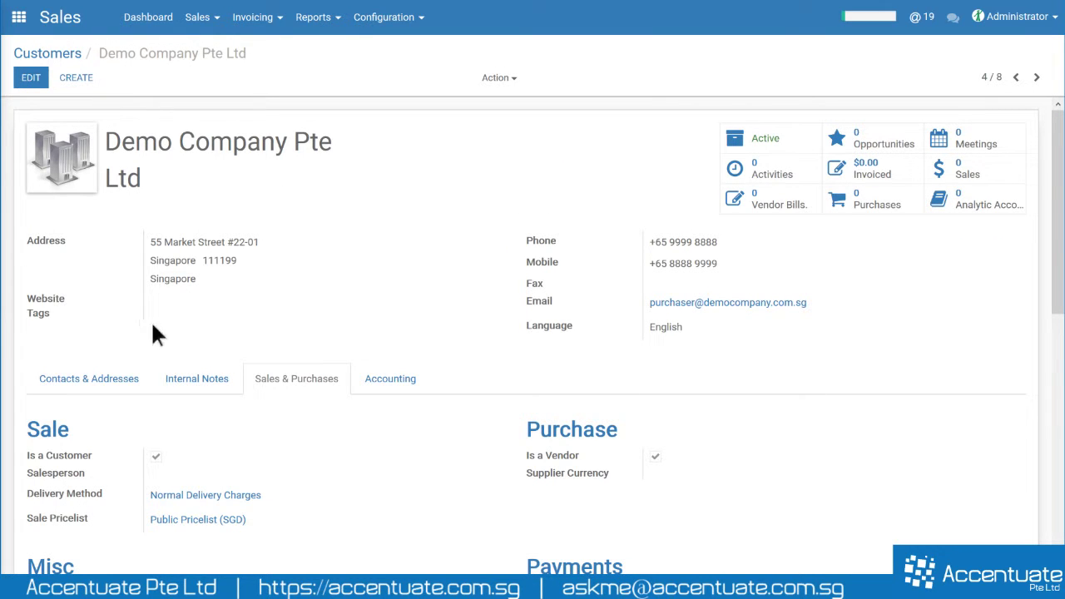
{"action": "left_click", "coordinate": [125, 376]}
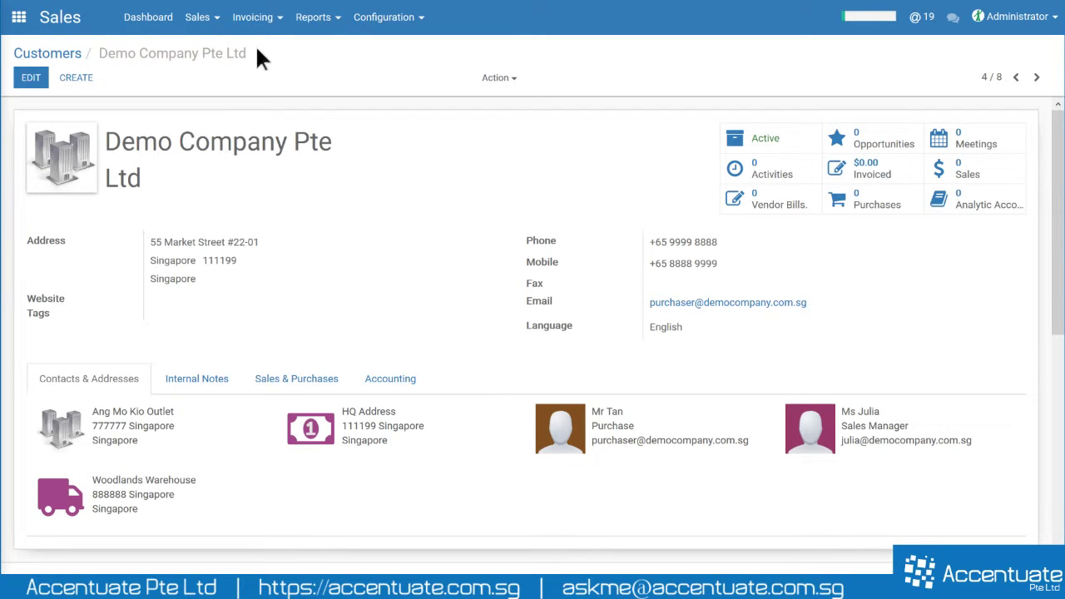
- Highlight the breadcrumb path to the record, then go back to the Customers list
{"action": "left_click_drag", "start_coordinate": [256, 50], "coordinate": [12, 51]}
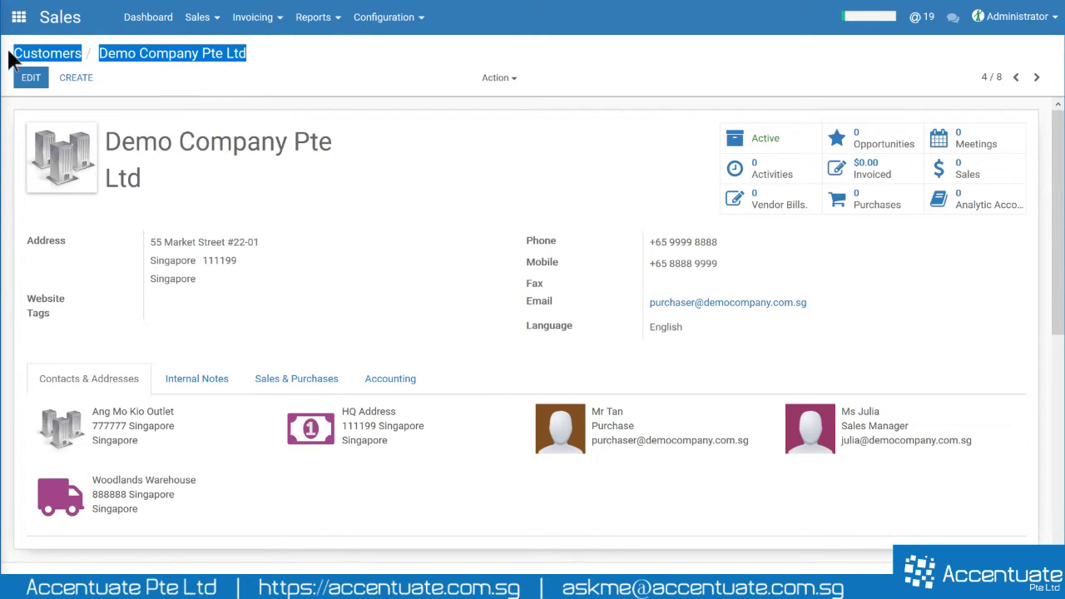
{"action": "left_click_drag", "start_coordinate": [266, 58], "coordinate": [19, 53]}
{"action": "left_click", "coordinate": [214, 75]}
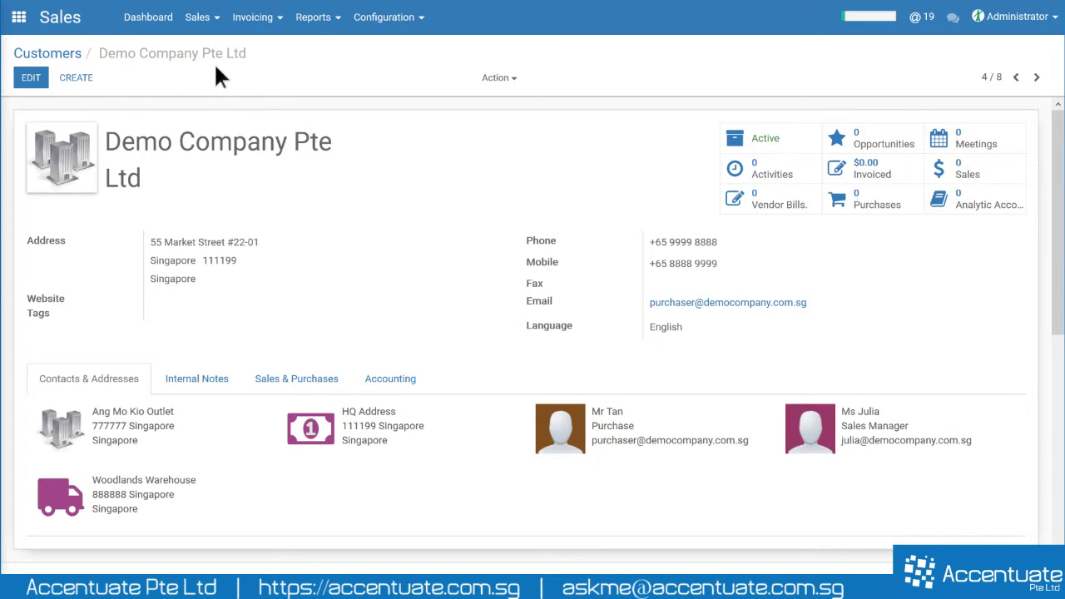
{"action": "left_click_drag", "start_coordinate": [271, 49], "coordinate": [15, 52]}
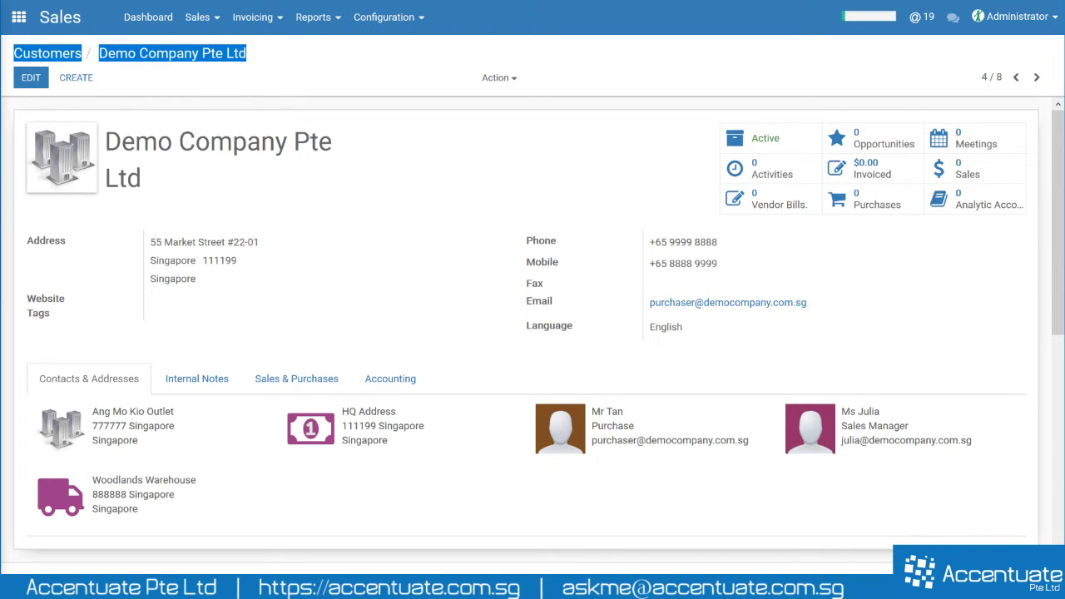
{"action": "left_click", "coordinate": [164, 65]}
{"action": "left_click_drag", "start_coordinate": [99, 53], "coordinate": [227, 52]}
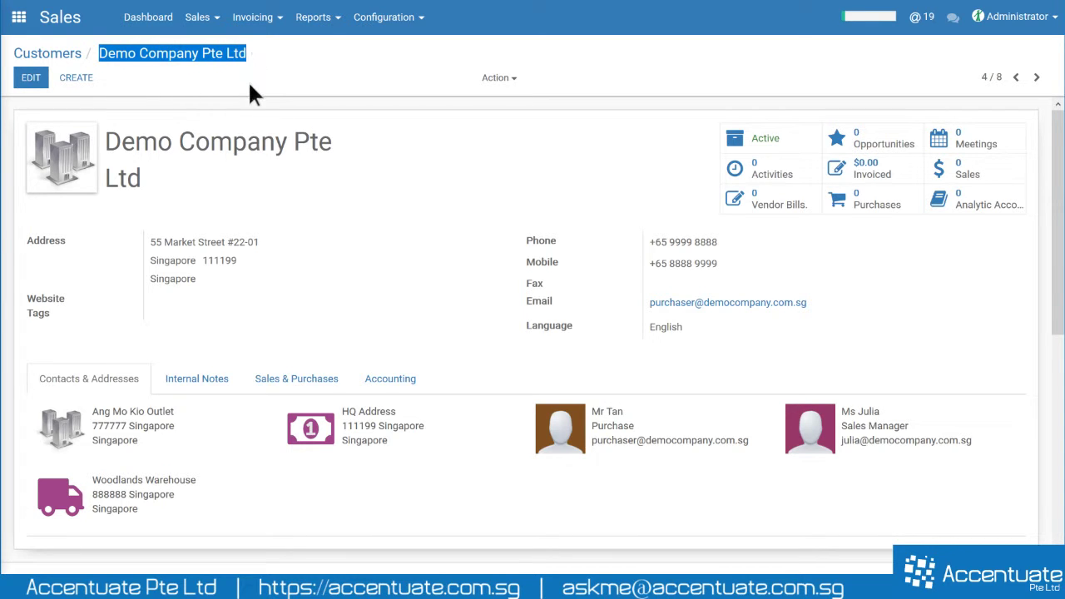
{"action": "left_click", "coordinate": [250, 55]}
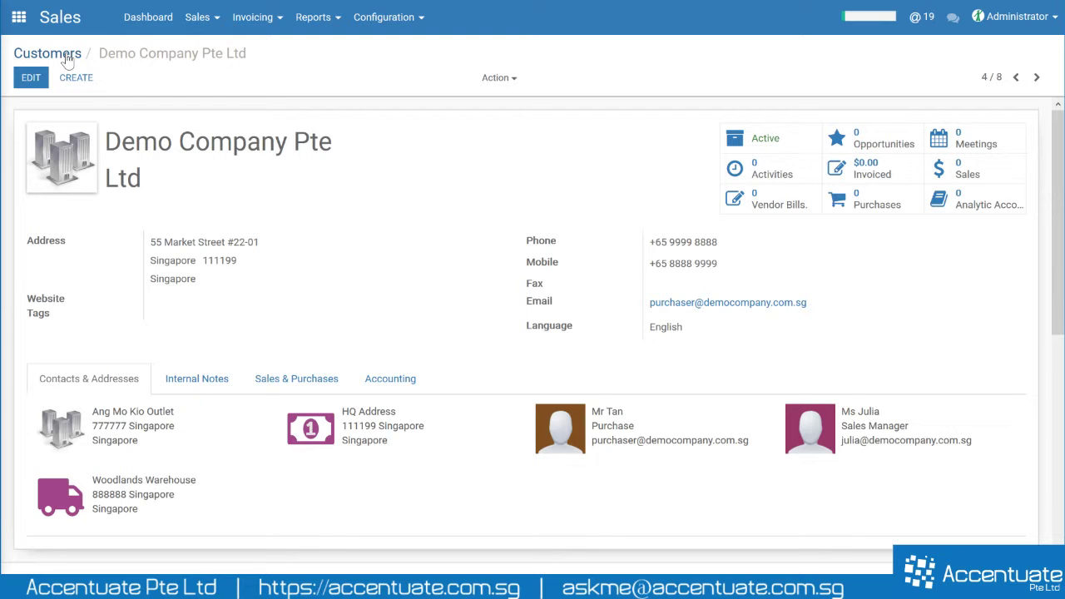
{"action": "left_click", "coordinate": [58, 54]}
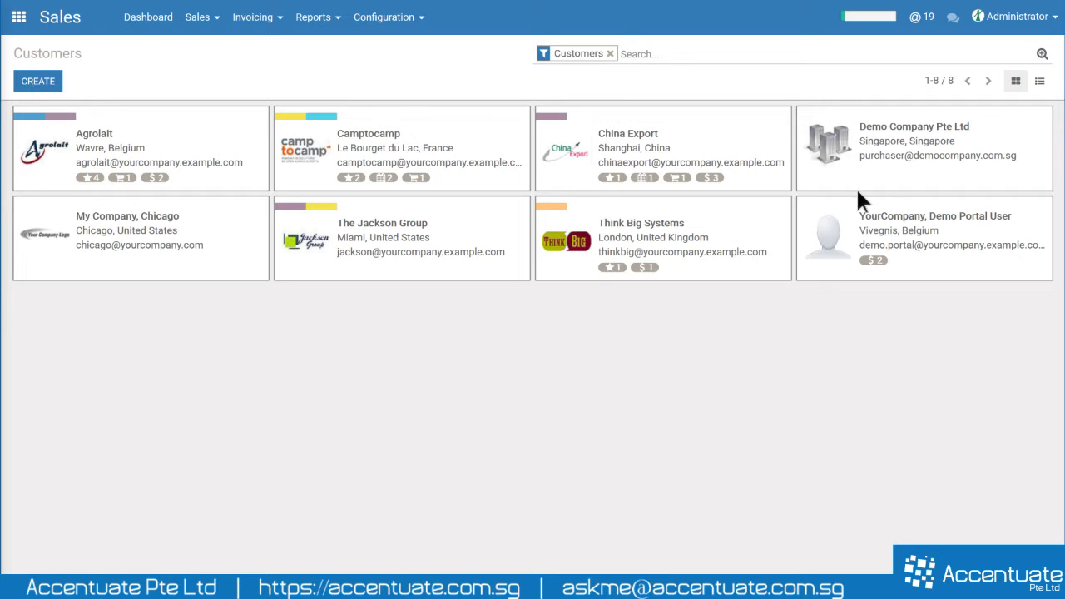
- Open Demo Company Pte Ltd for editing and look over the available customer tags
{"action": "left_click", "coordinate": [872, 166]}
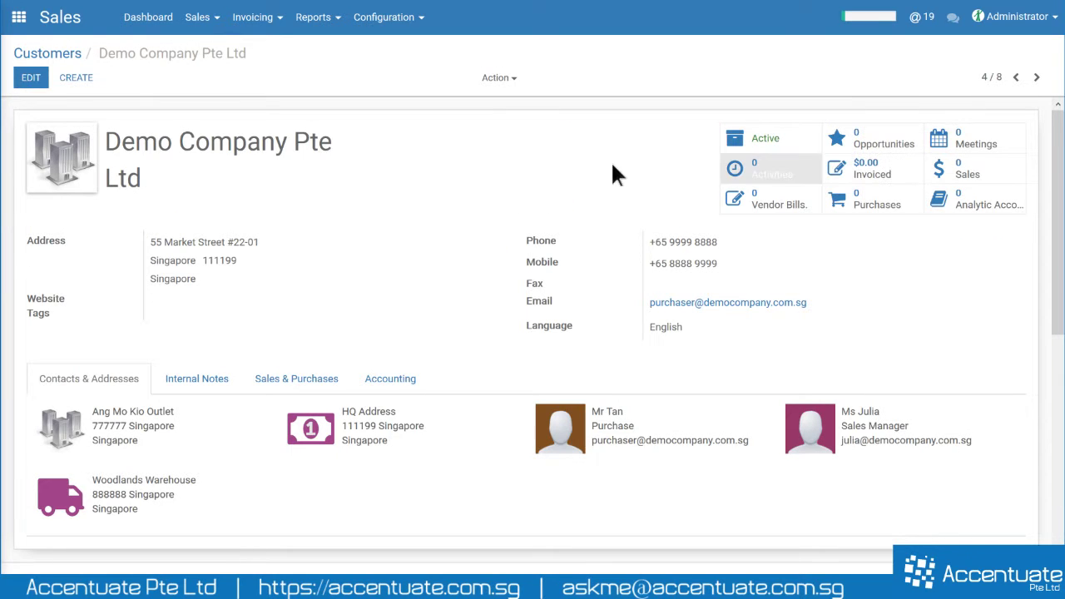
{"action": "left_click", "coordinate": [33, 81]}
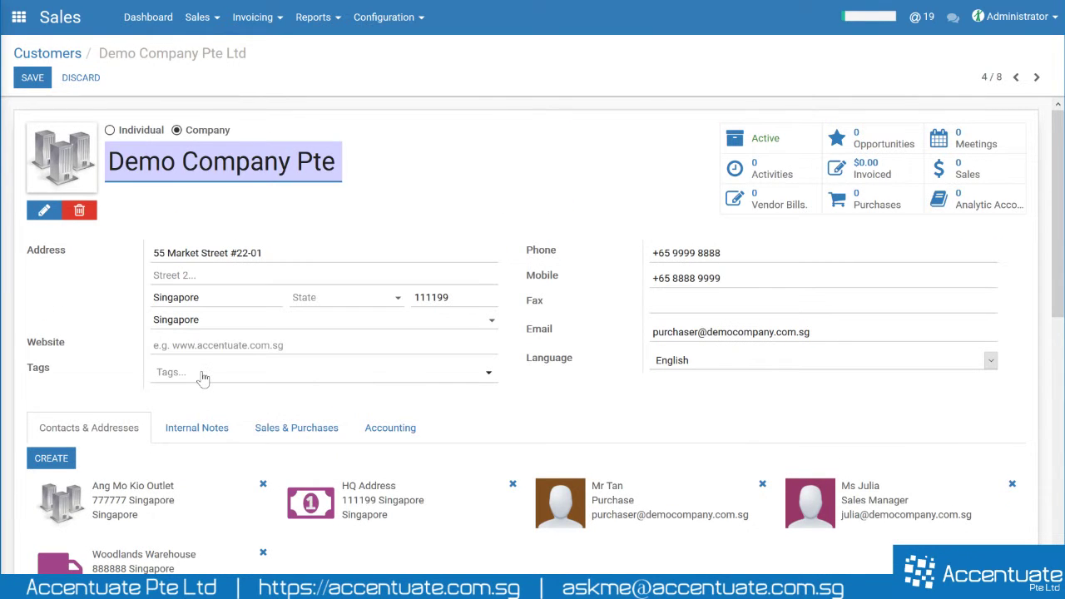
{"action": "left_click", "coordinate": [204, 372]}
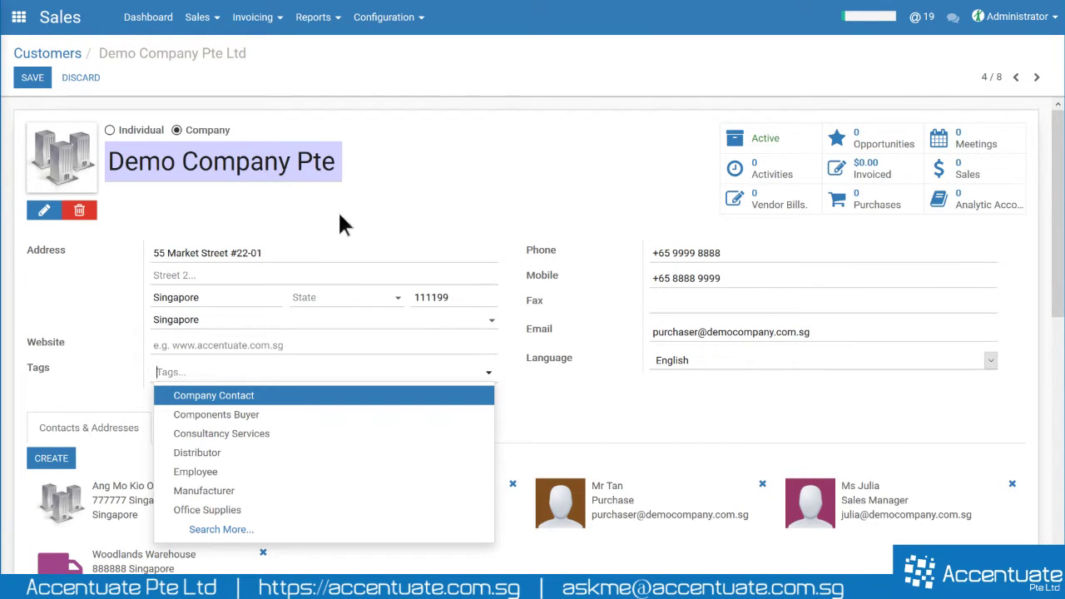
{"action": "left_click", "coordinate": [422, 208]}
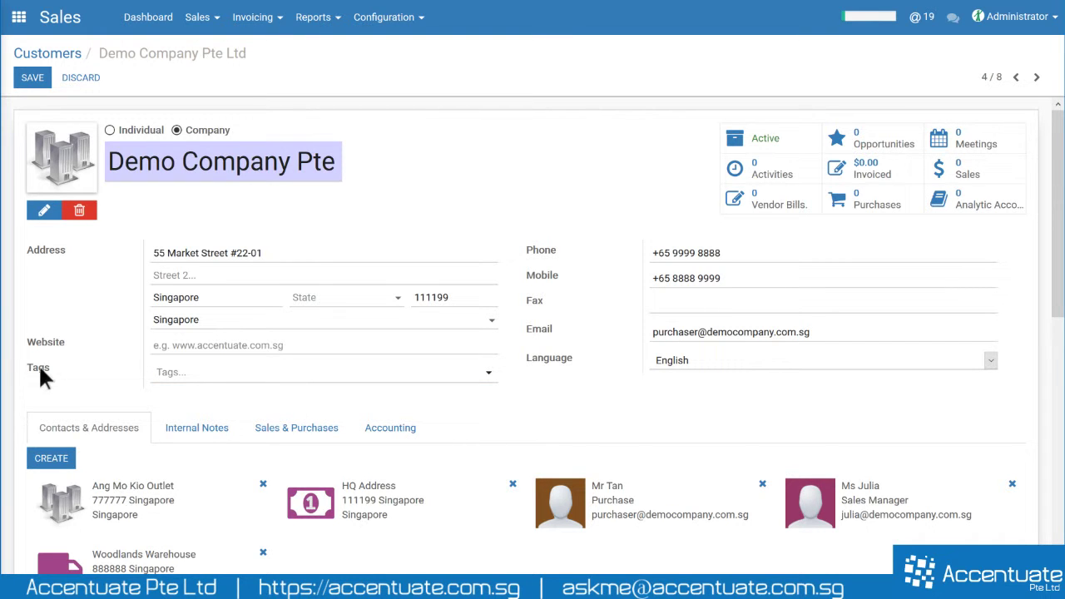
- Add the Components Buyer, Partner / IT Services and Partner / IT Services / Website tags
{"action": "left_click", "coordinate": [178, 379]}
{"action": "type", "text": "compo"}
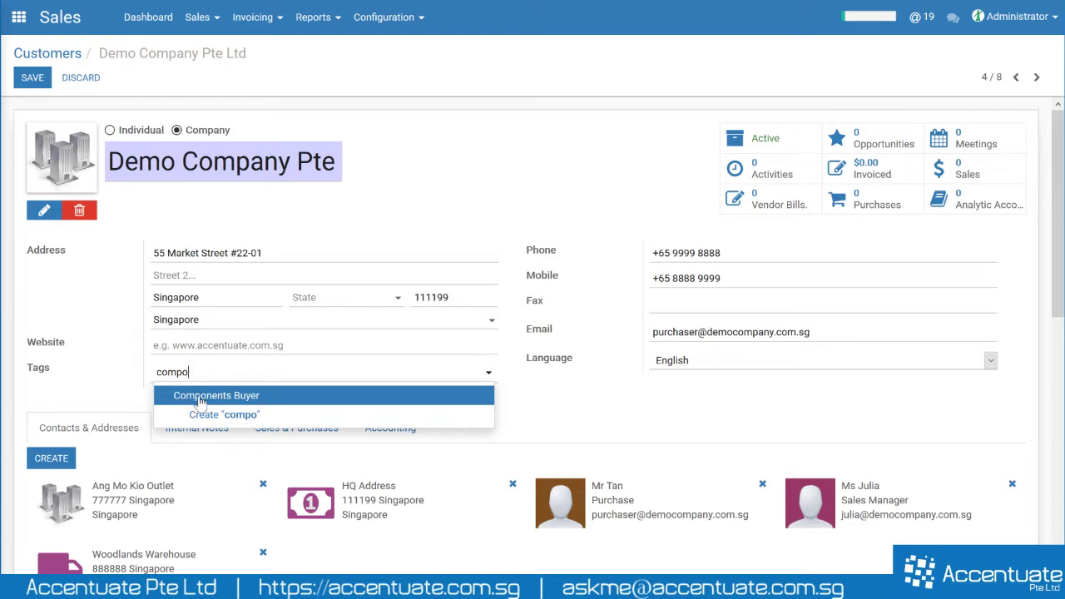
{"action": "left_click", "coordinate": [202, 398]}
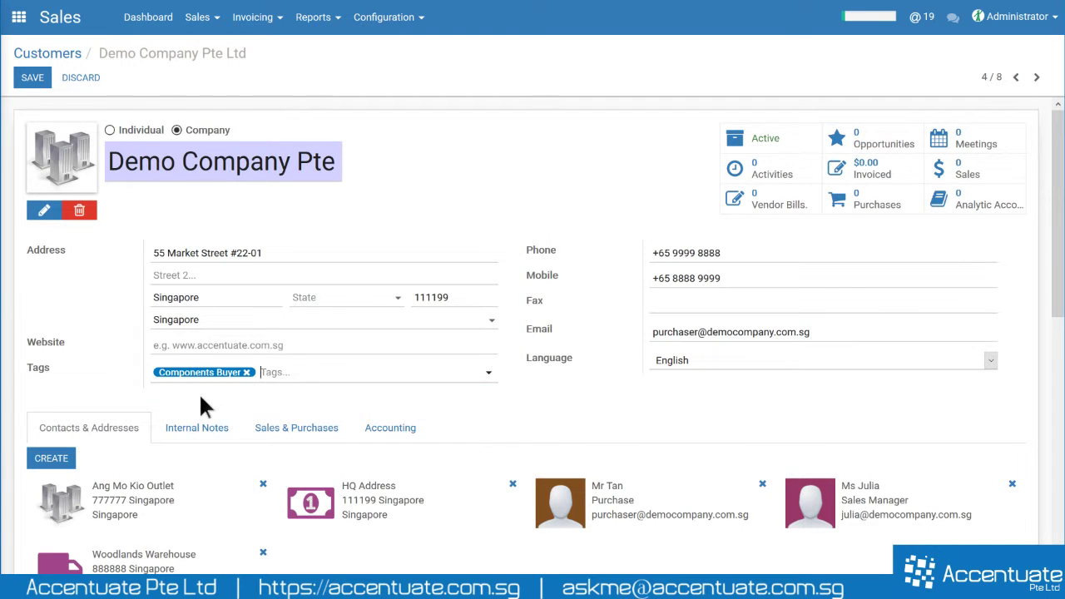
{"action": "left_click", "coordinate": [290, 380]}
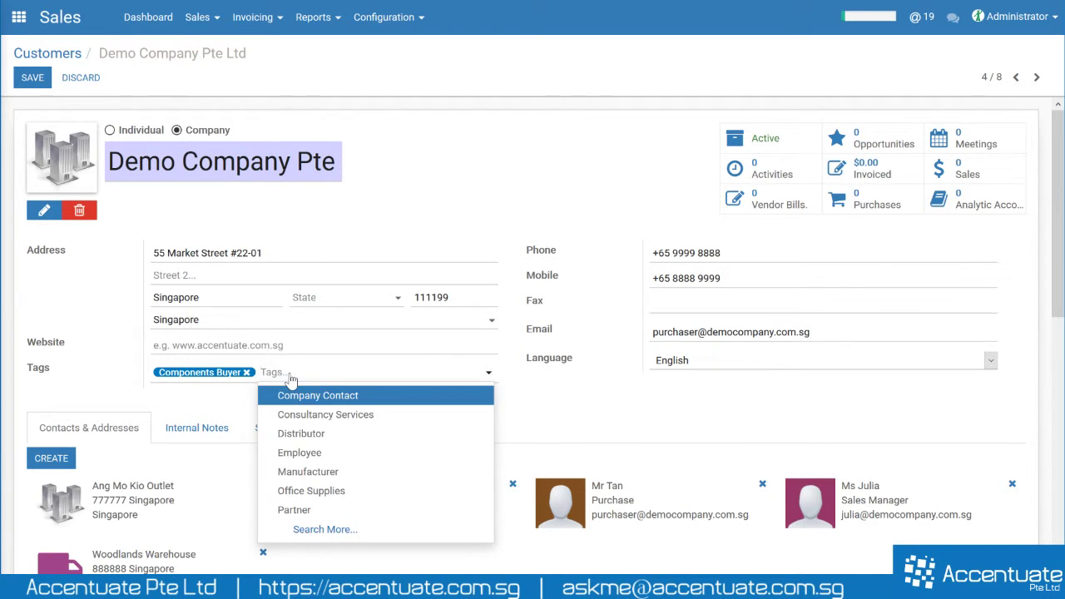
{"action": "type", "text": "it"}
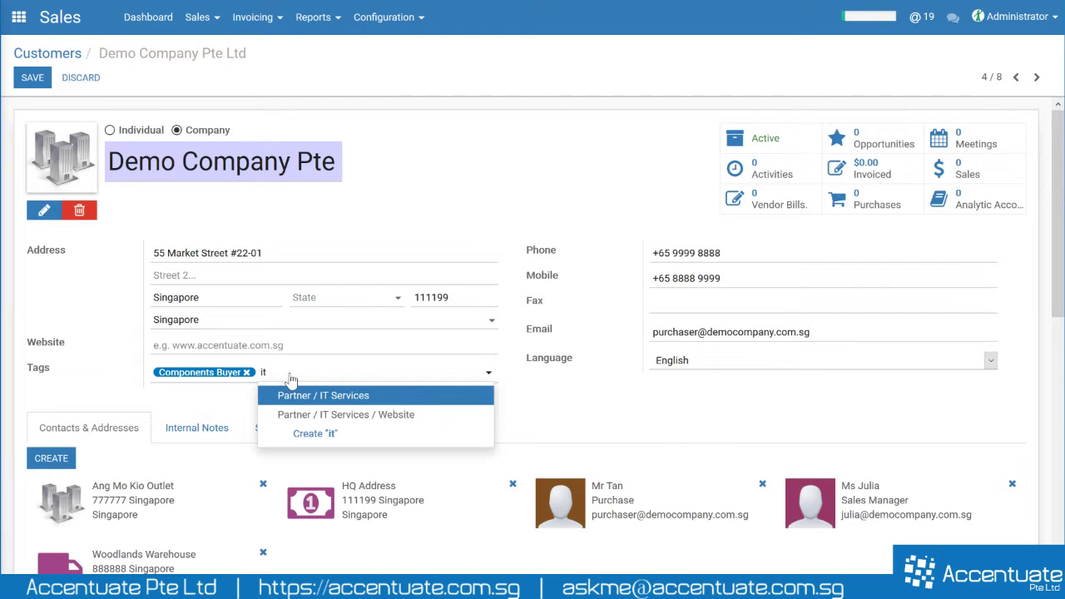
{"action": "left_click", "coordinate": [316, 396]}
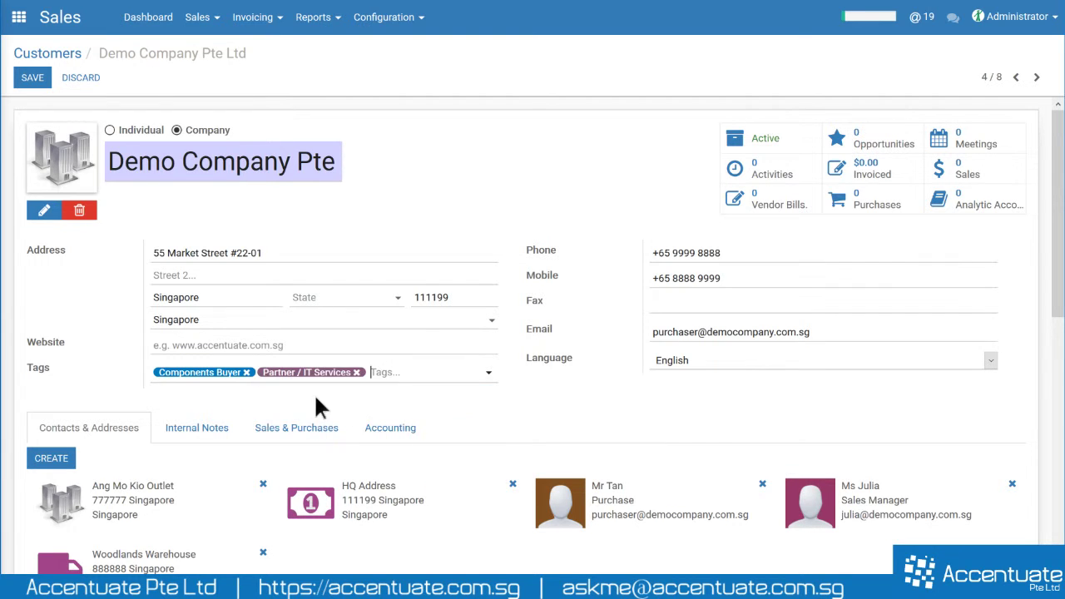
{"action": "left_click", "coordinate": [384, 373]}
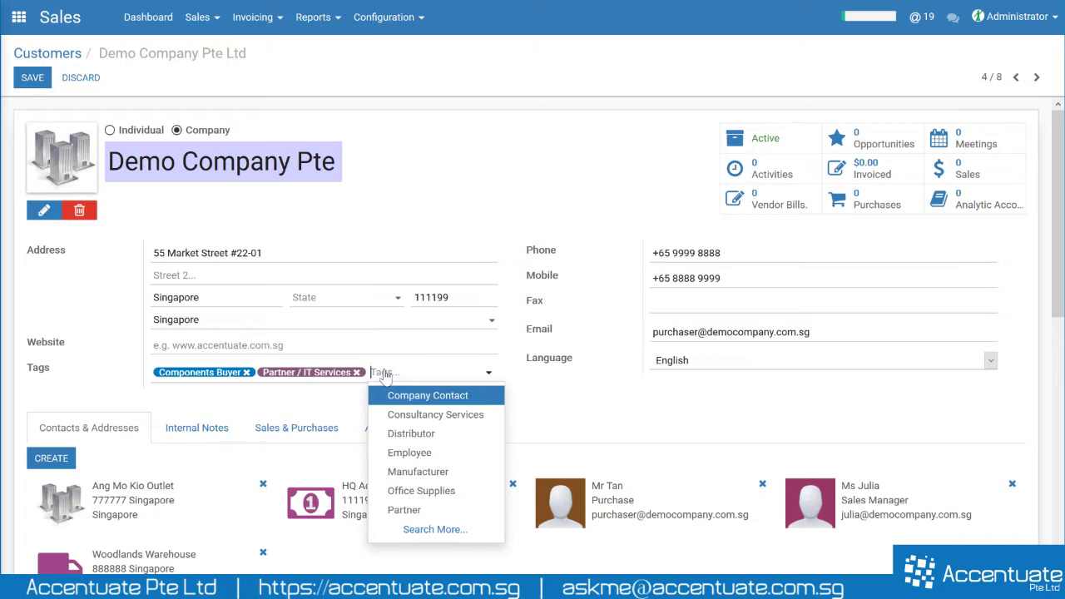
{"action": "type", "text": "web"}
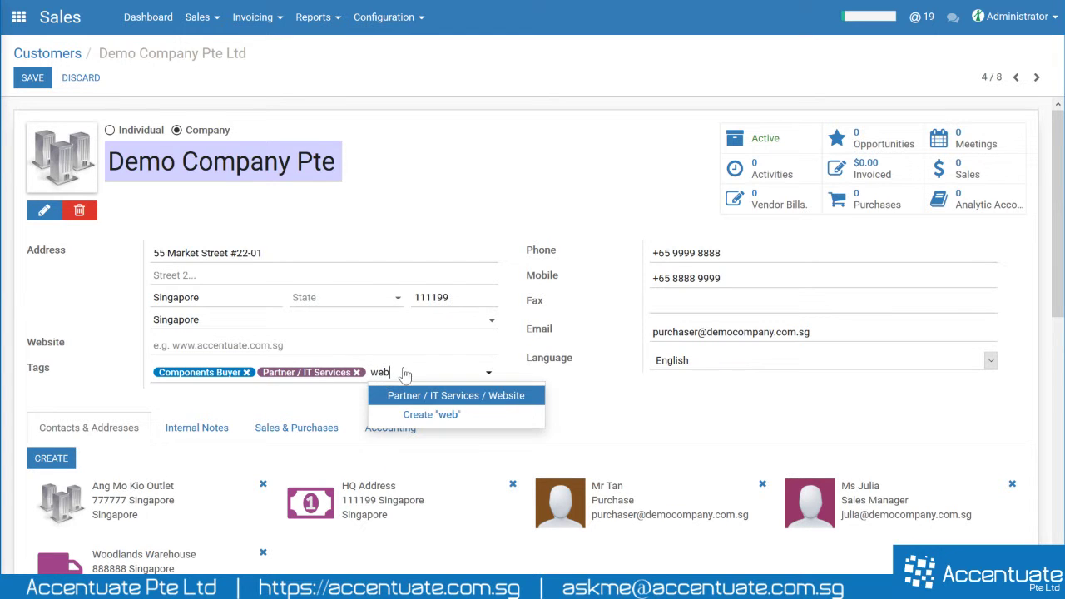
{"action": "left_click", "coordinate": [421, 397]}
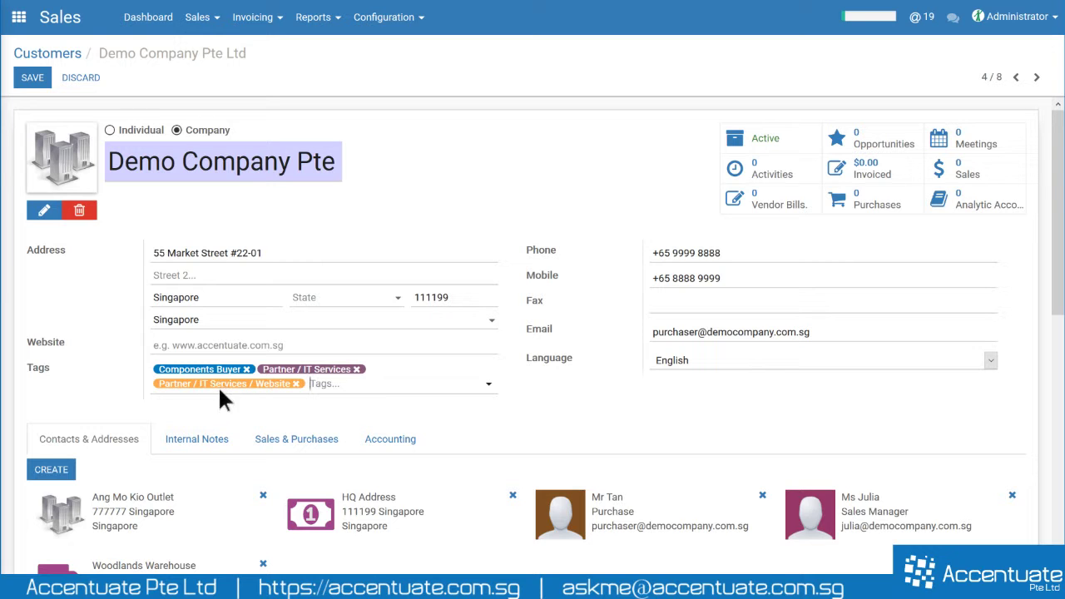
- Recolour the Partner / IT Services / Website tag green
{"action": "left_click", "coordinate": [223, 388]}
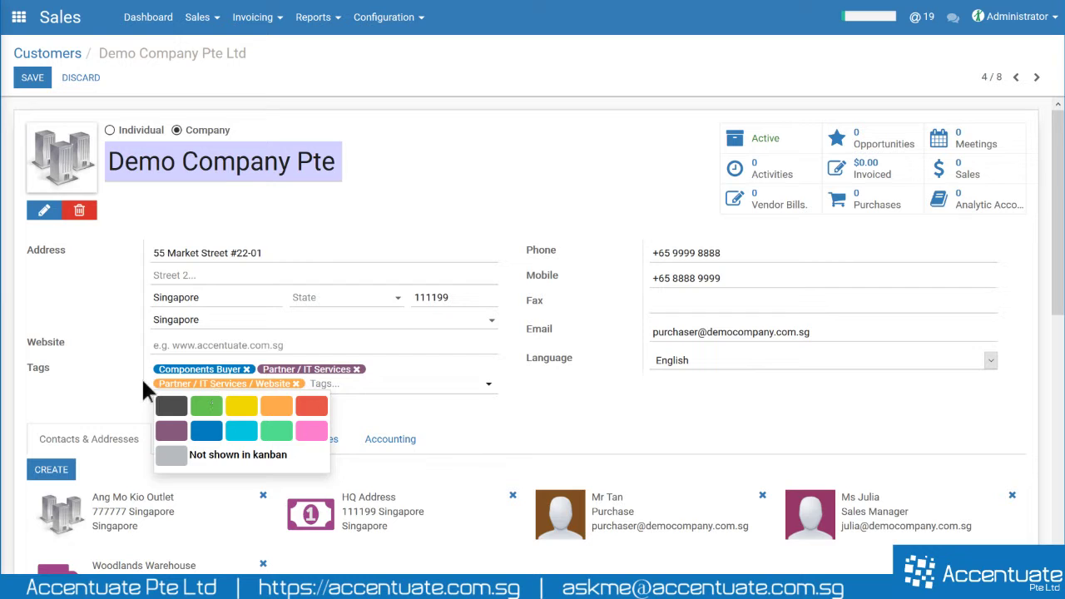
{"action": "left_click", "coordinate": [215, 388]}
{"action": "left_click", "coordinate": [206, 405]}
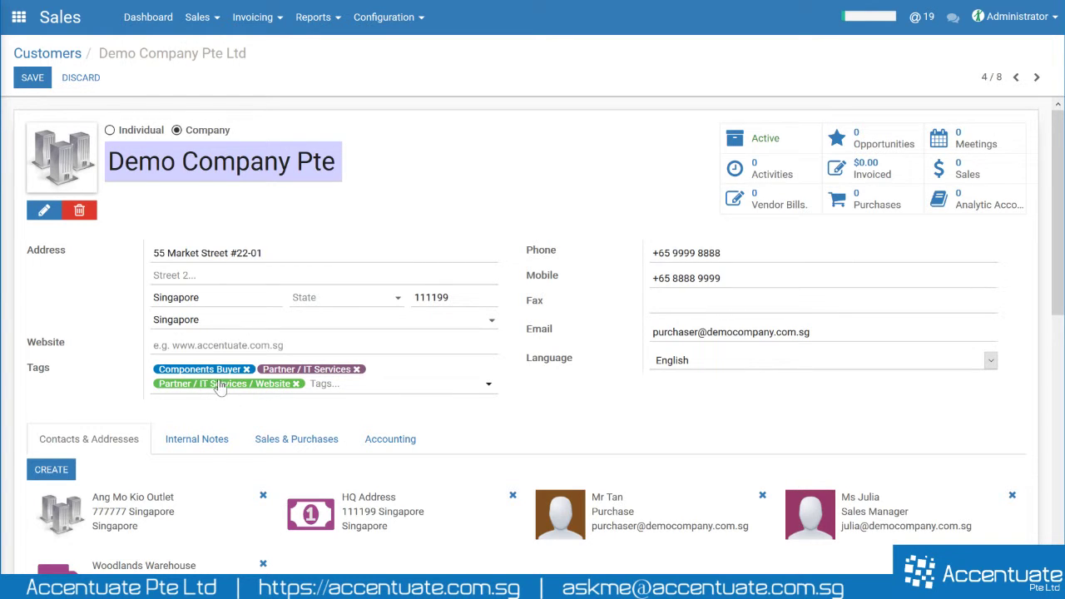
- Save the three tags, go back to Customers and reopen Demo Company Pte Ltd in edit mode
{"action": "left_click", "coordinate": [33, 79]}
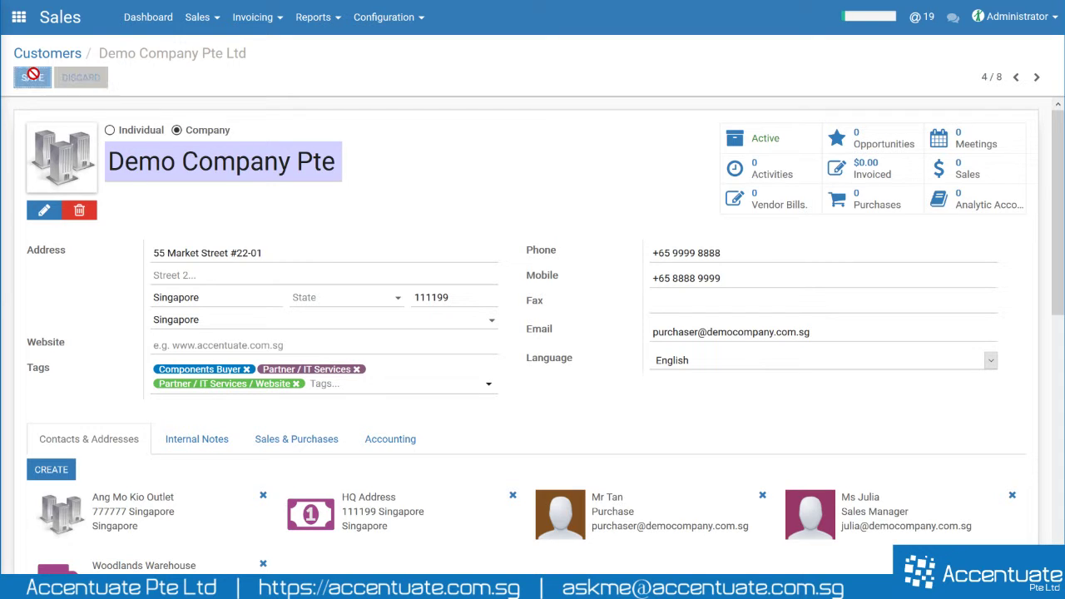
{"action": "left_click", "coordinate": [73, 58]}
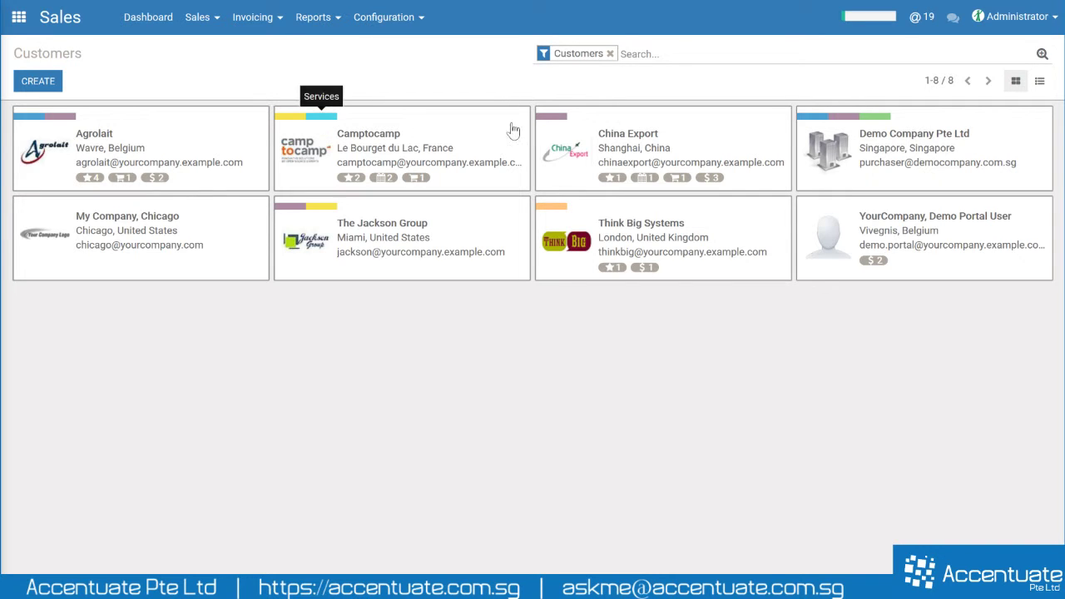
{"action": "left_click", "coordinate": [963, 152]}
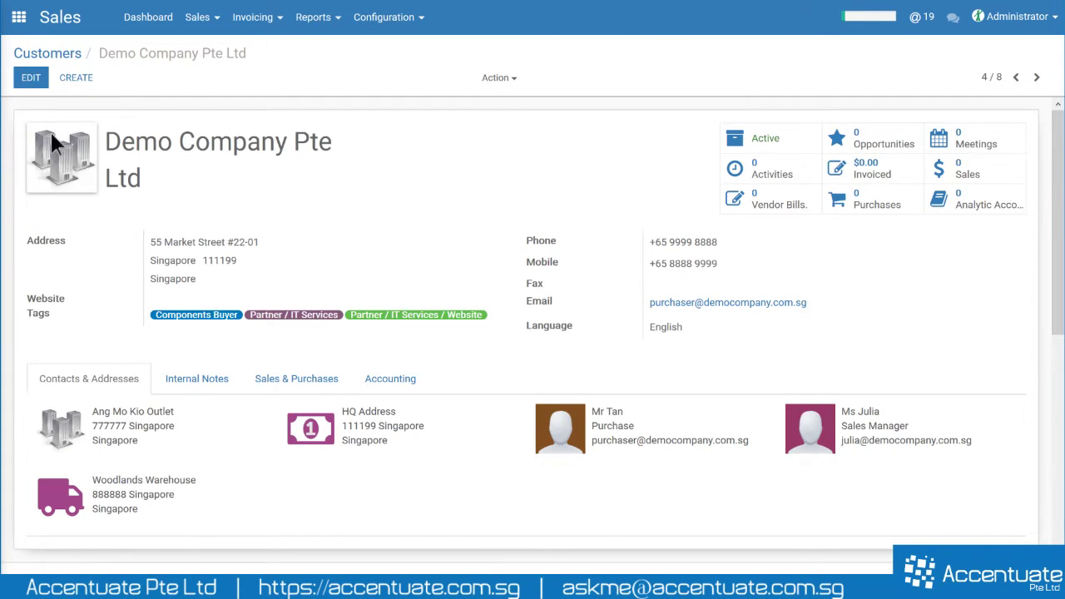
{"action": "left_click", "coordinate": [31, 78]}
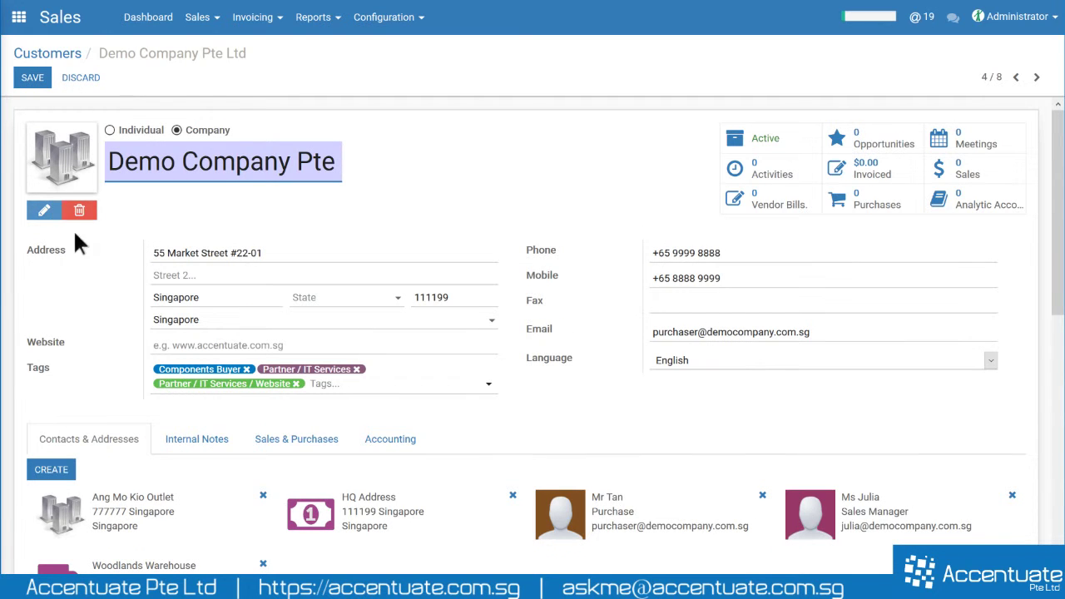
- Open the full tag search window via Search More... and browse the existing tags
{"action": "left_click", "coordinate": [486, 385]}
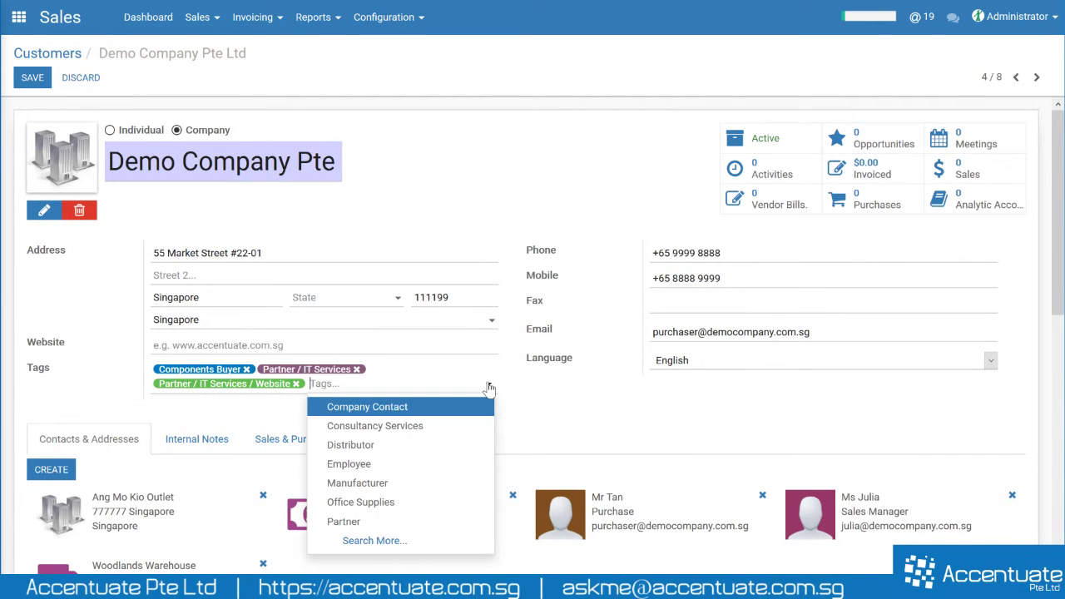
{"action": "left_click", "coordinate": [379, 541]}
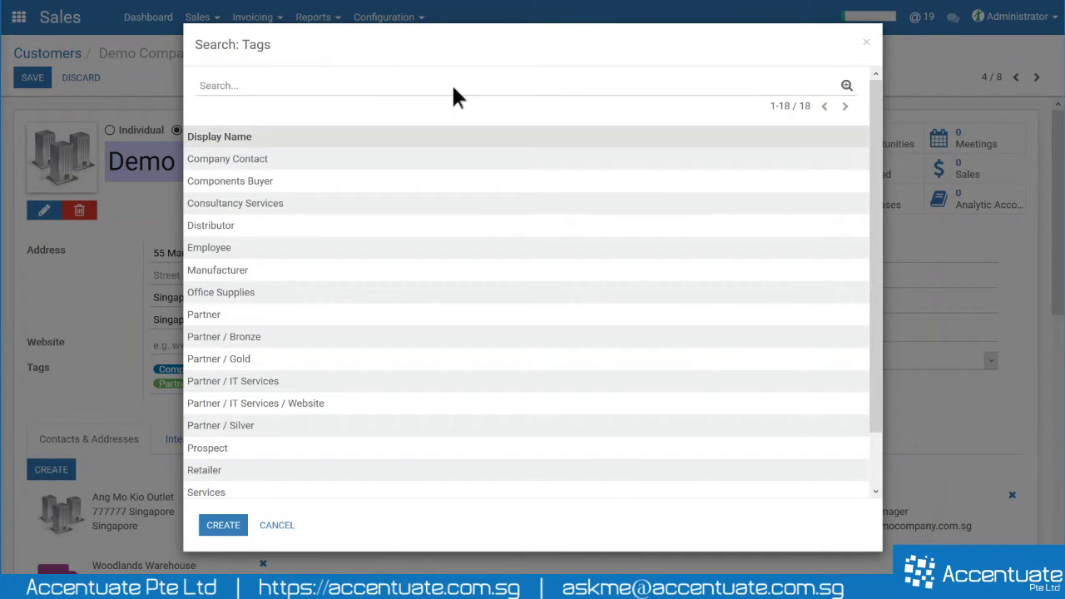
{"action": "scroll", "coordinate": [266, 416], "scroll_direction": "down", "scroll_amount": 2}
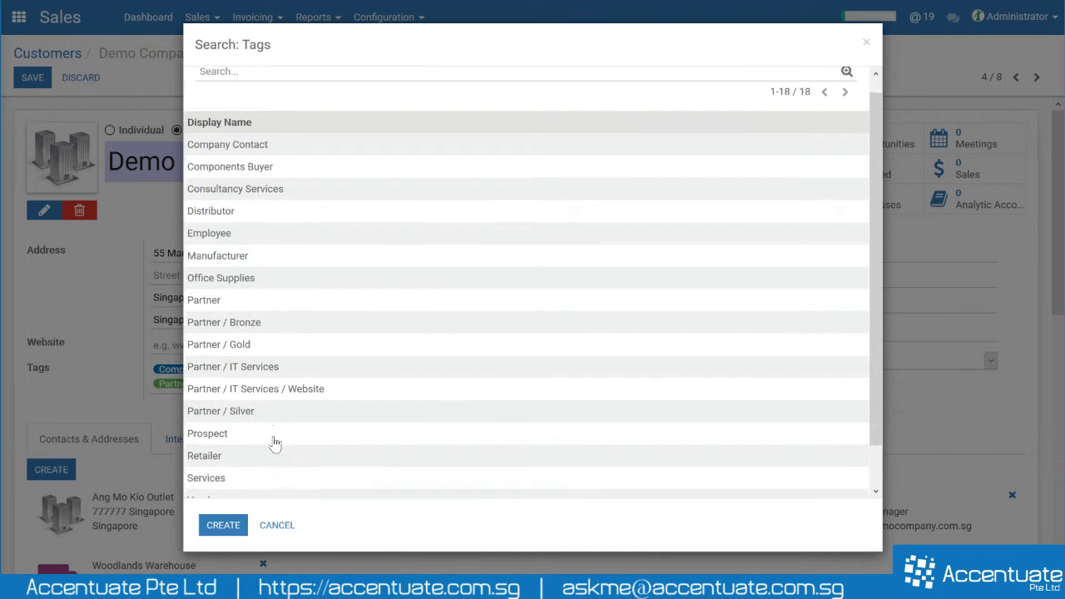
{"action": "scroll", "coordinate": [249, 421], "scroll_direction": "up", "scroll_amount": 3}
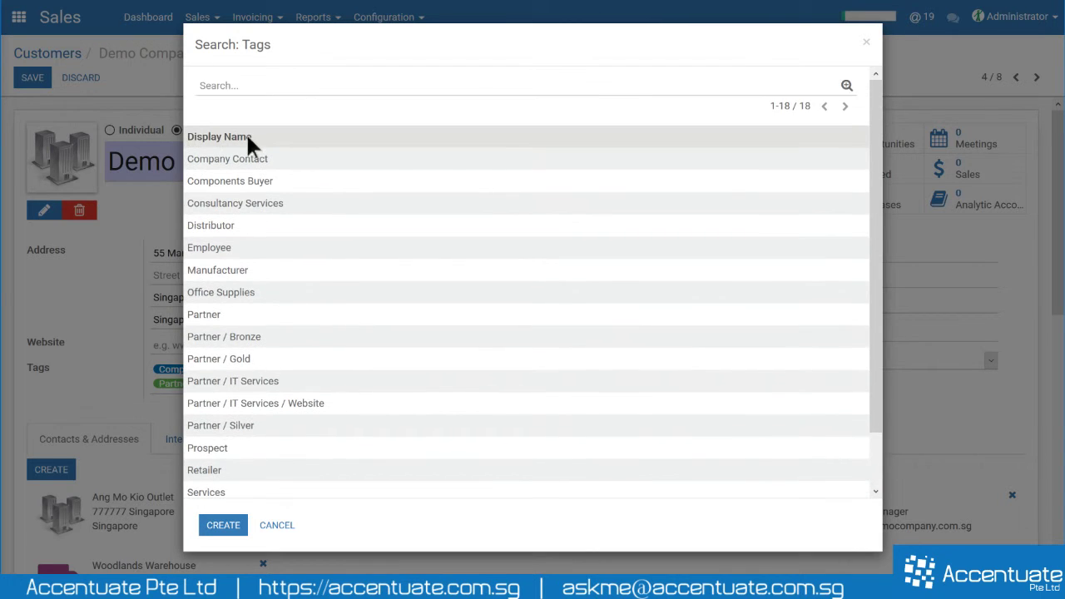
{"action": "scroll", "coordinate": [261, 352], "scroll_direction": "down", "scroll_amount": 3}
{"action": "scroll", "coordinate": [357, 476], "scroll_direction": "up", "scroll_amount": 2}
- Create an eCommerce tag with parent category Partner / IT Services and save it onto the customer
{"action": "left_click", "coordinate": [229, 531]}
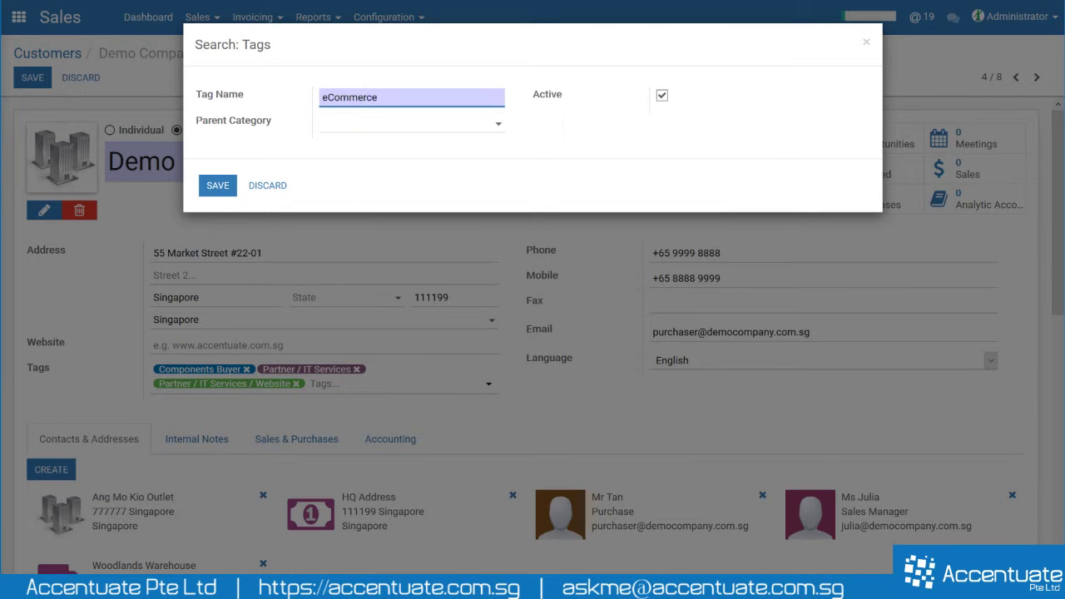
{"action": "left_click_drag", "start_coordinate": [379, 97], "coordinate": [328, 97]}
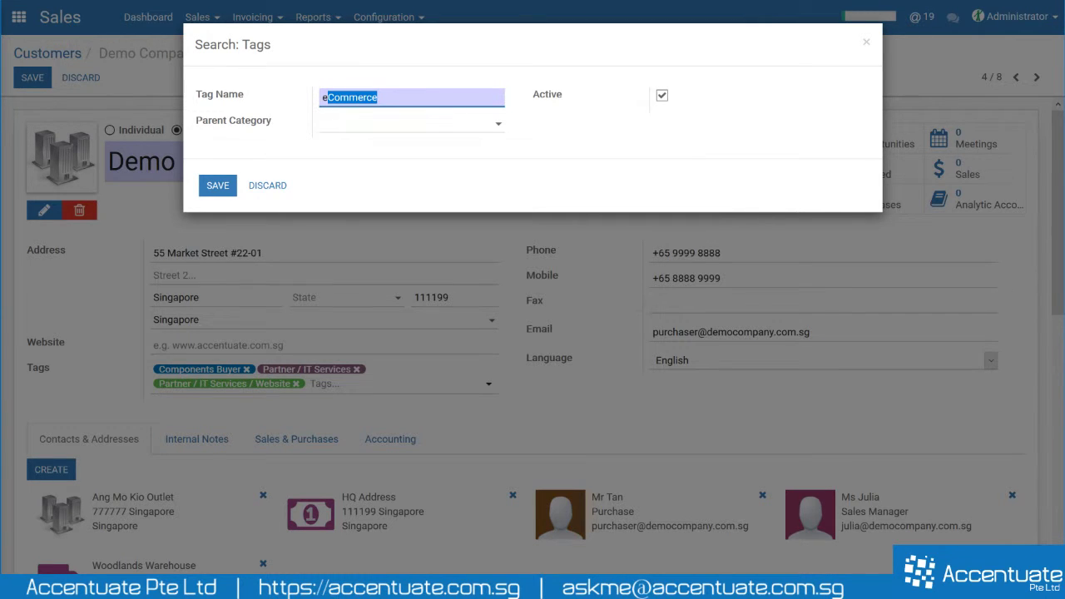
{"action": "left_click", "coordinate": [291, 97]}
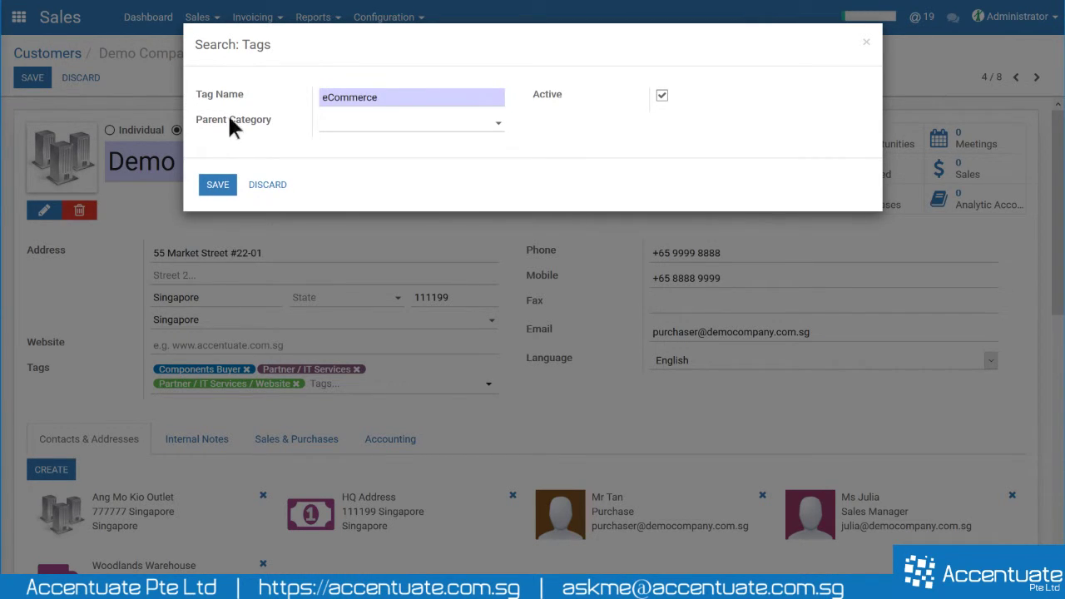
{"action": "left_click", "coordinate": [359, 126]}
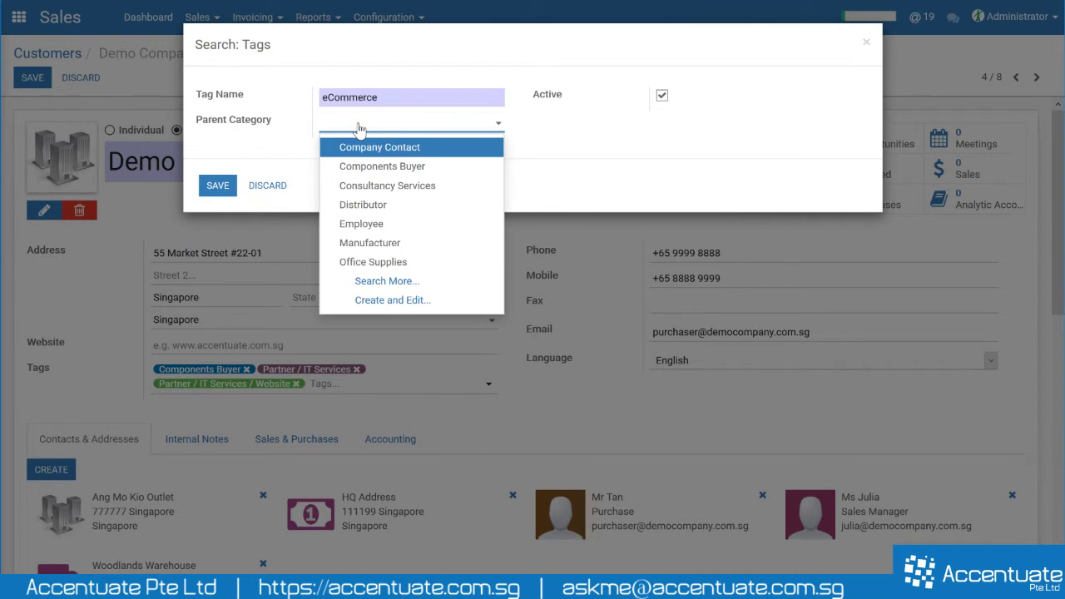
{"action": "type", "text": "it ser"}
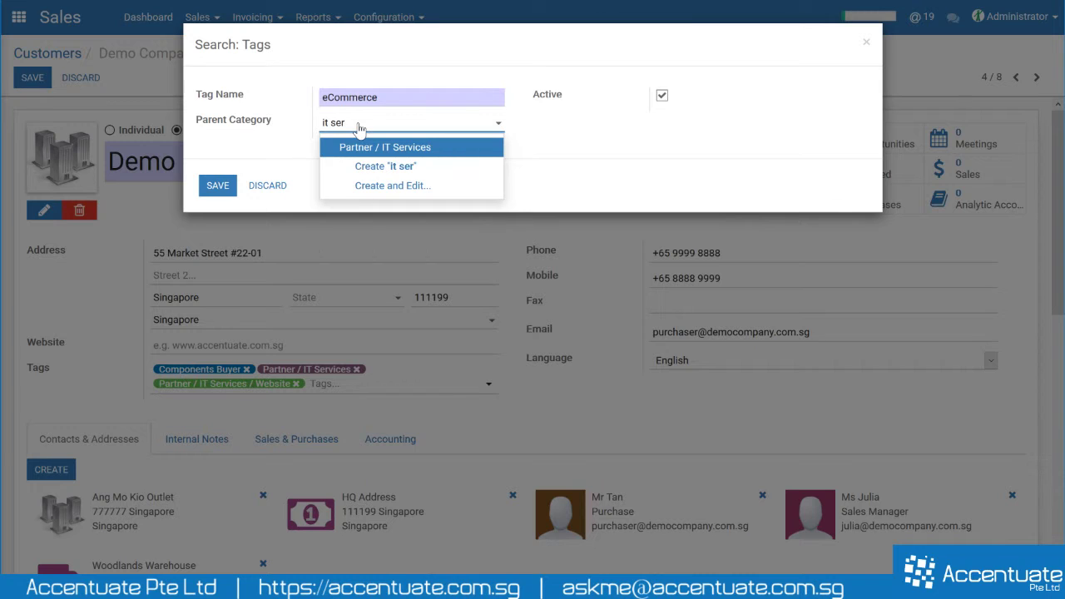
{"action": "left_click", "coordinate": [398, 147]}
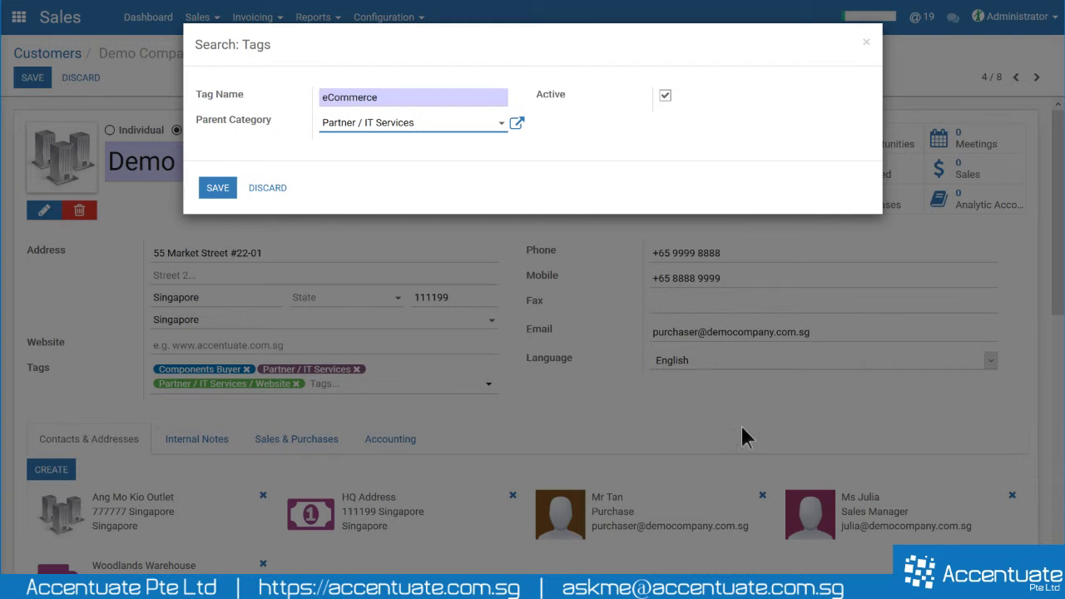
{"action": "left_click", "coordinate": [219, 188]}
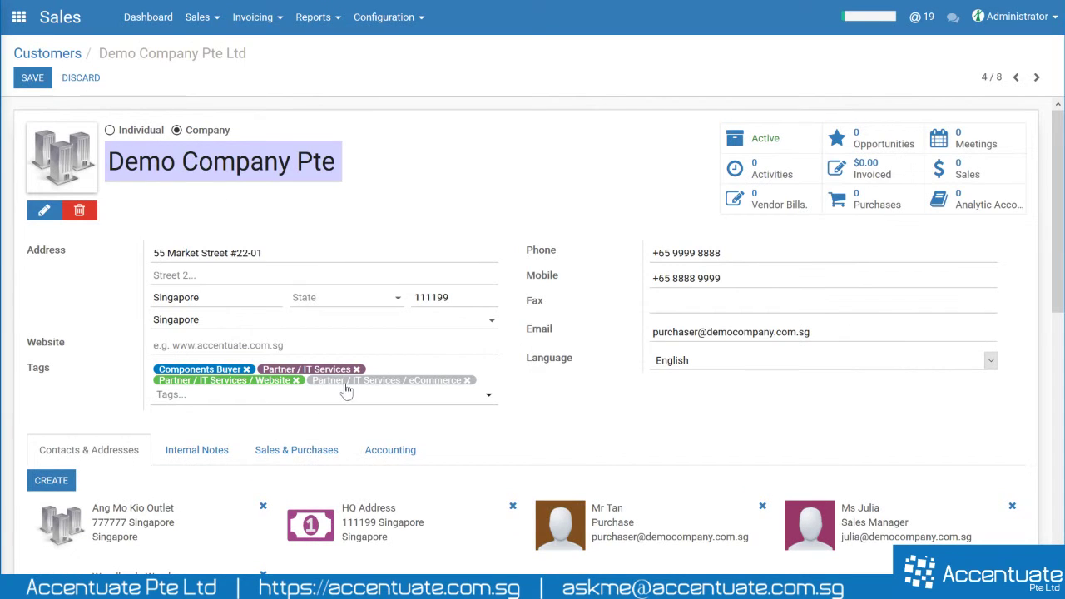
- Colour the eCommerce tag pink, save the customer and go back to the Customers overview
{"action": "left_click", "coordinate": [396, 386]}
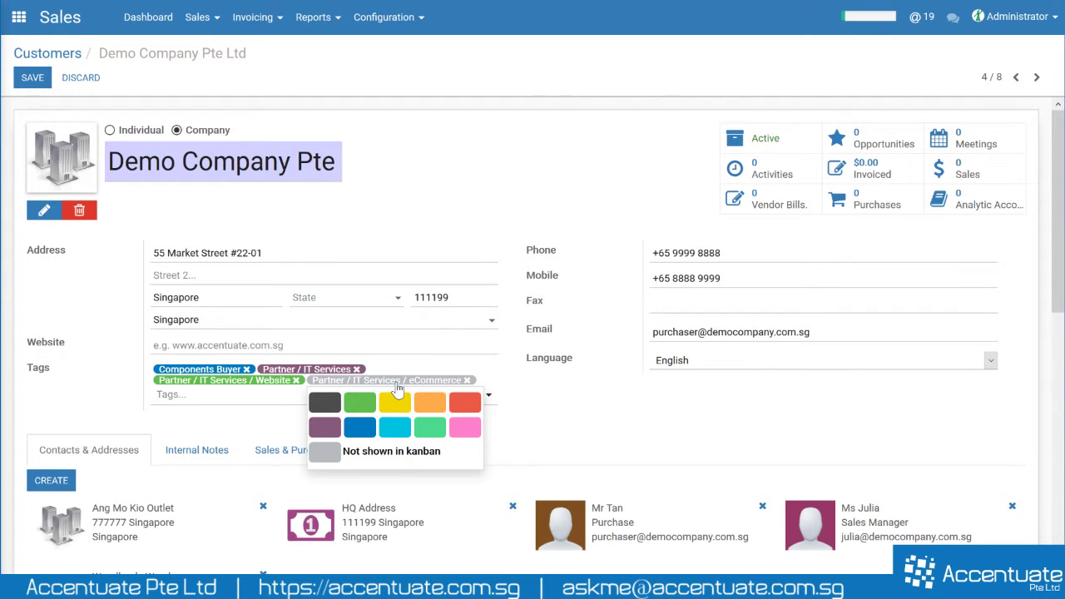
{"action": "left_click", "coordinate": [466, 428]}
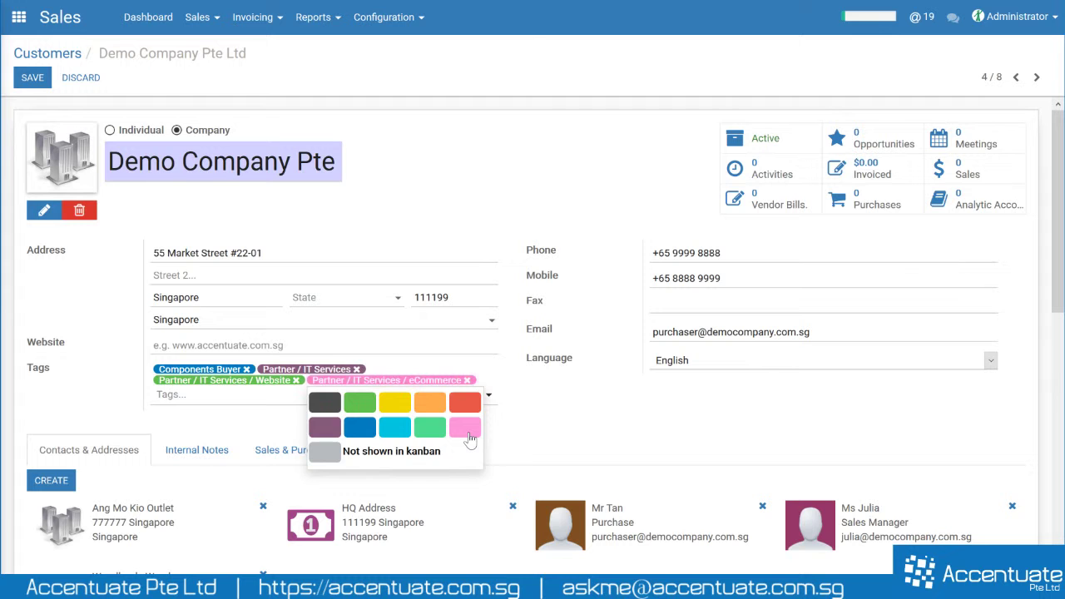
{"action": "left_click", "coordinate": [32, 81]}
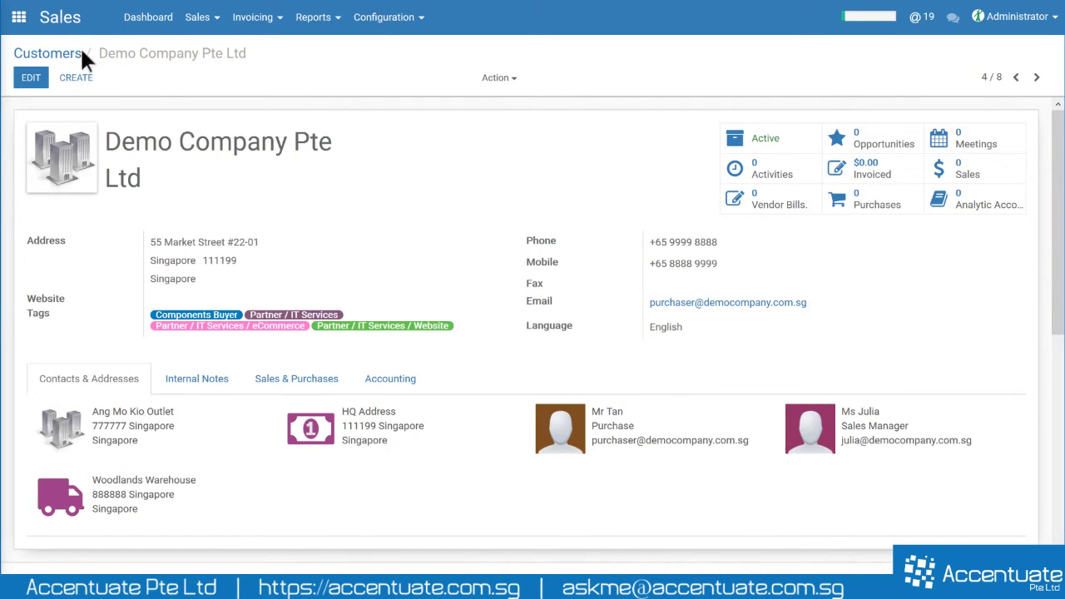
{"action": "left_click", "coordinate": [47, 53]}
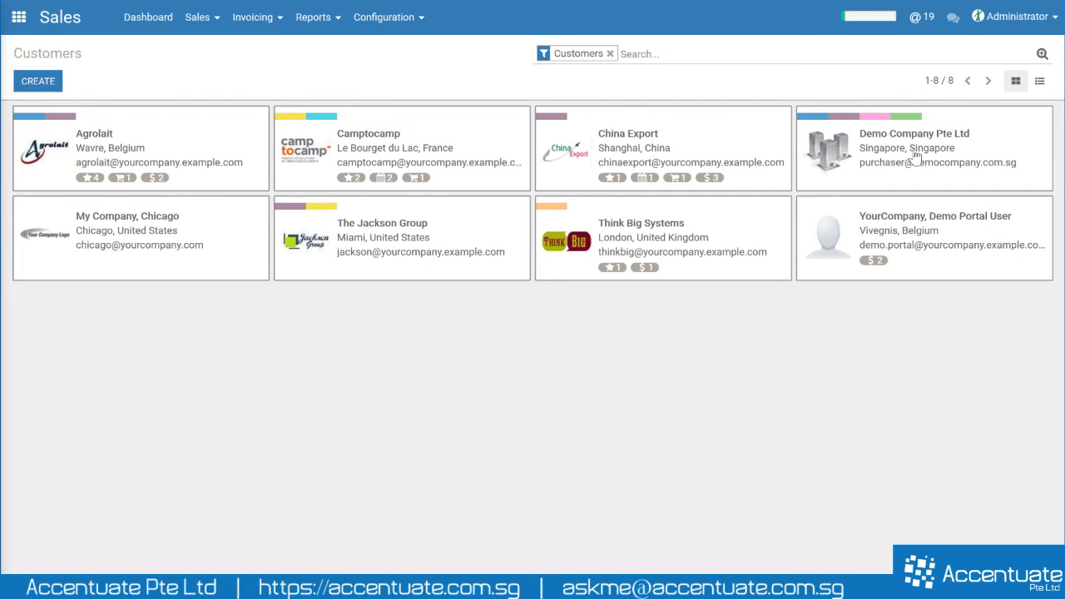
- Switch Customers to list view and start a custom filter from the Filters menu
{"action": "left_click", "coordinate": [1041, 83]}
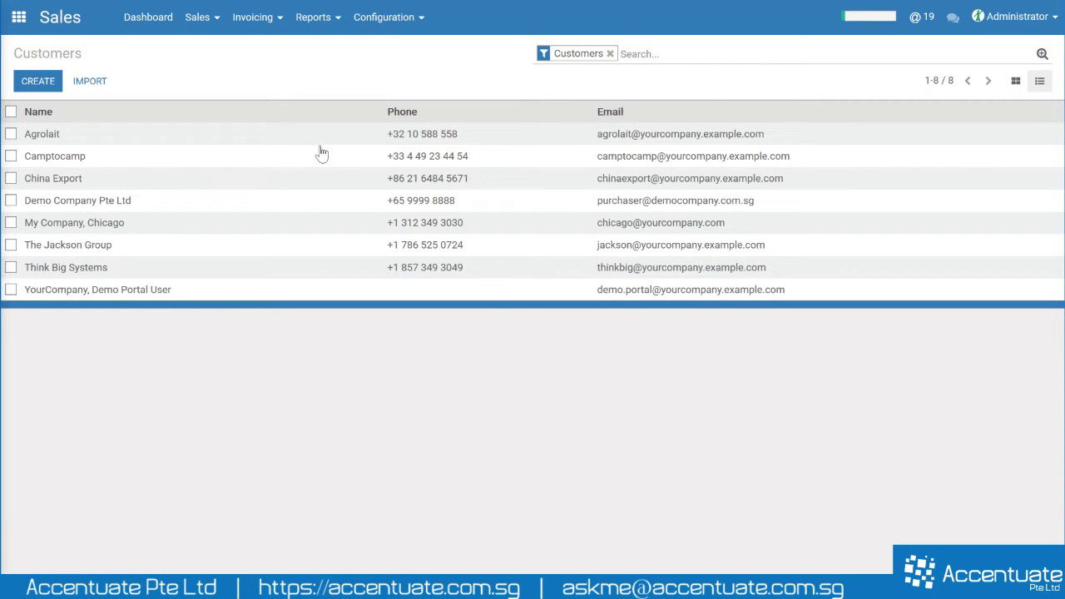
{"action": "left_click", "coordinate": [1043, 55]}
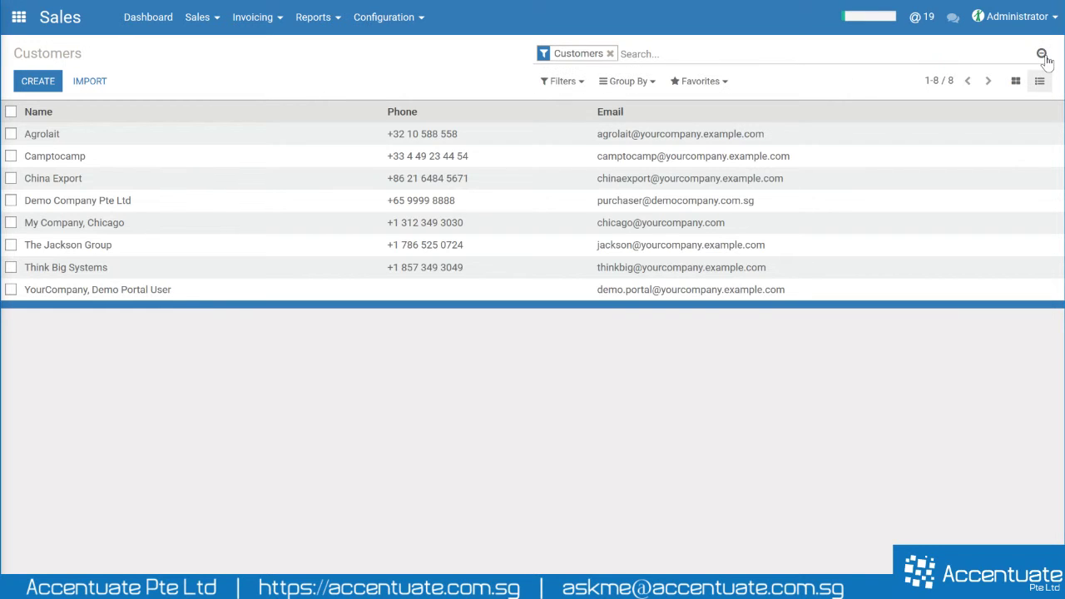
{"action": "left_click", "coordinate": [571, 92]}
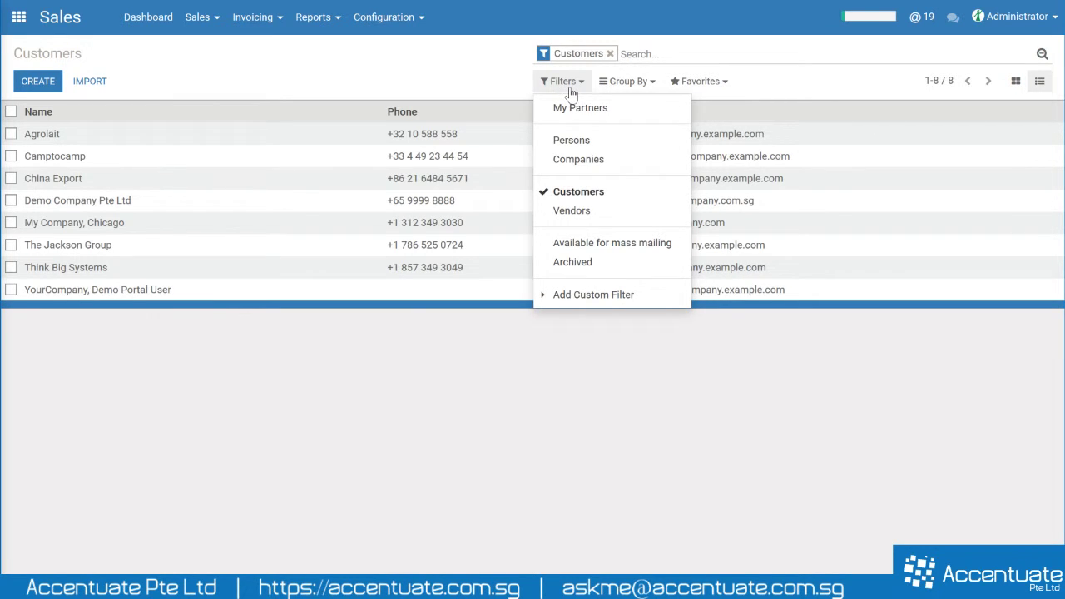
{"action": "left_click", "coordinate": [569, 296]}
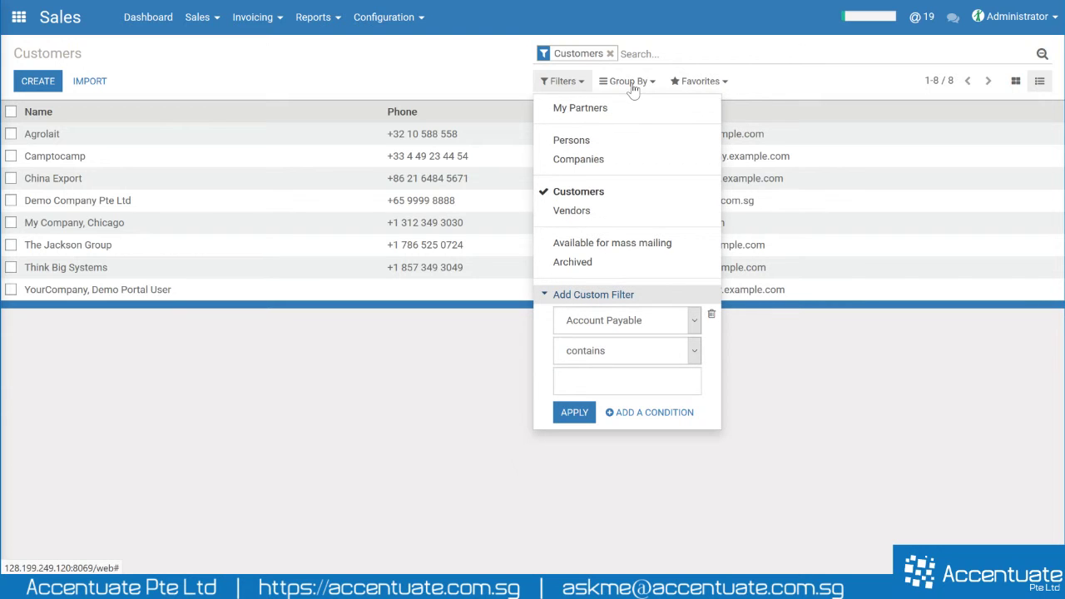
- Browse the Group By options, expand the custom filter condition and its field list, then close the filters
{"action": "left_click", "coordinate": [633, 82]}
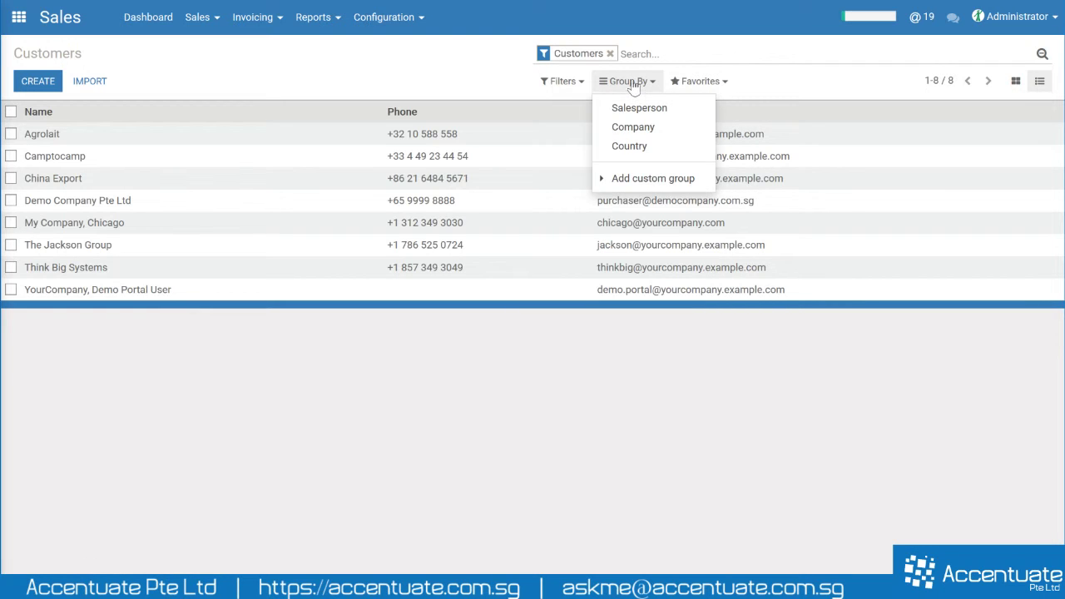
{"action": "left_click", "coordinate": [513, 85]}
{"action": "left_click", "coordinate": [555, 84]}
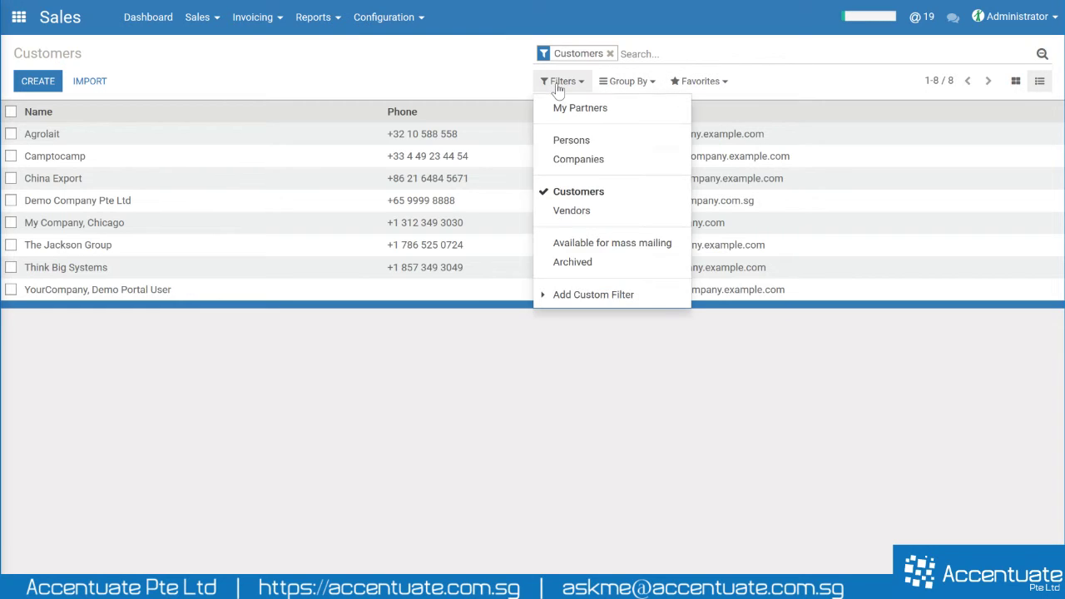
{"action": "left_click", "coordinate": [589, 297]}
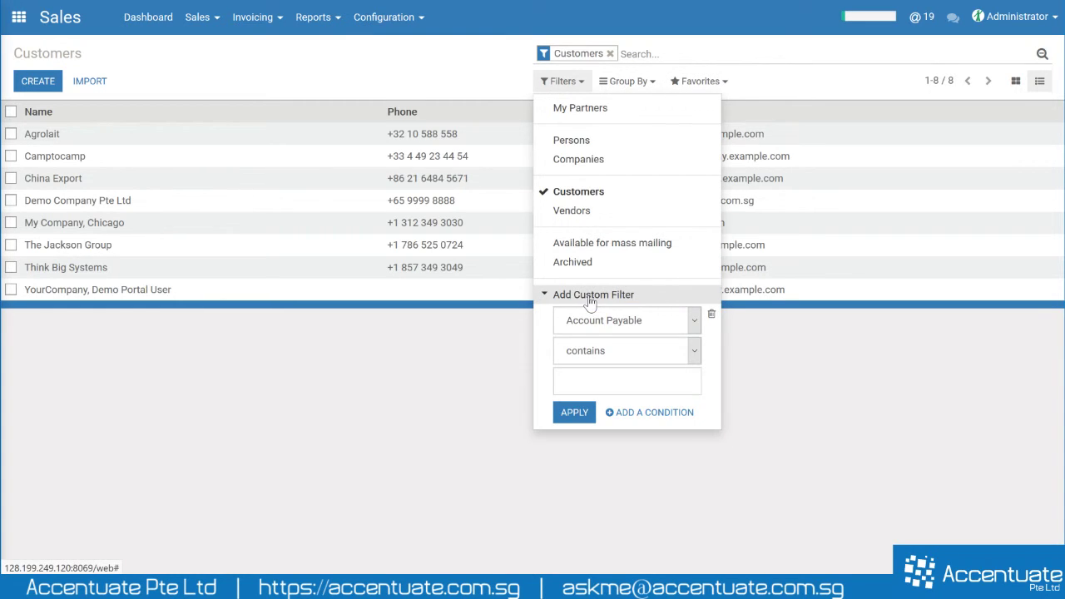
{"action": "left_click", "coordinate": [653, 316]}
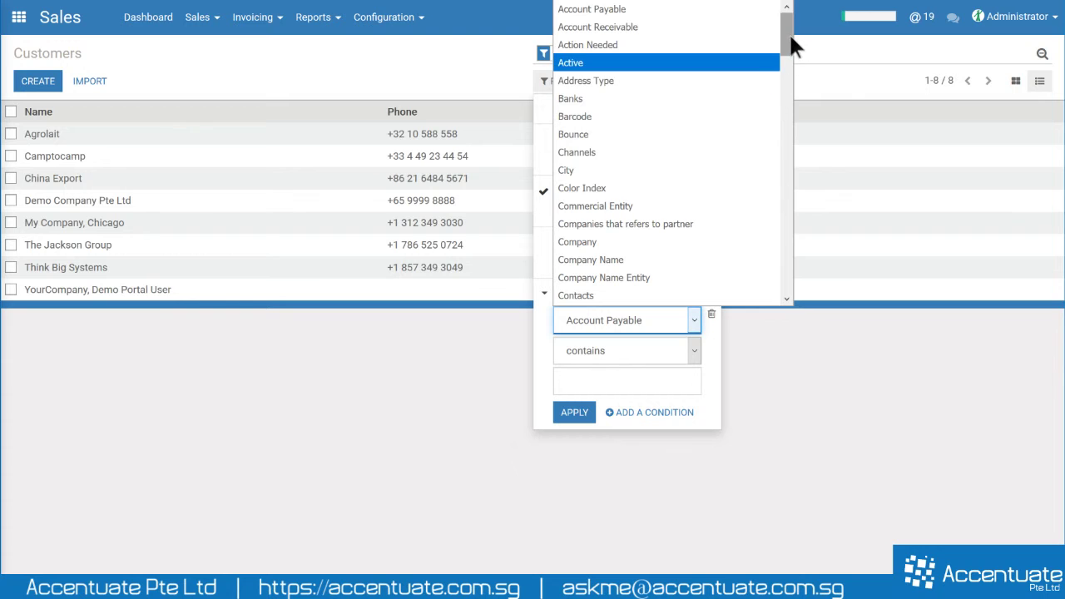
{"action": "left_click_drag", "start_coordinate": [789, 32], "coordinate": [797, 241]}
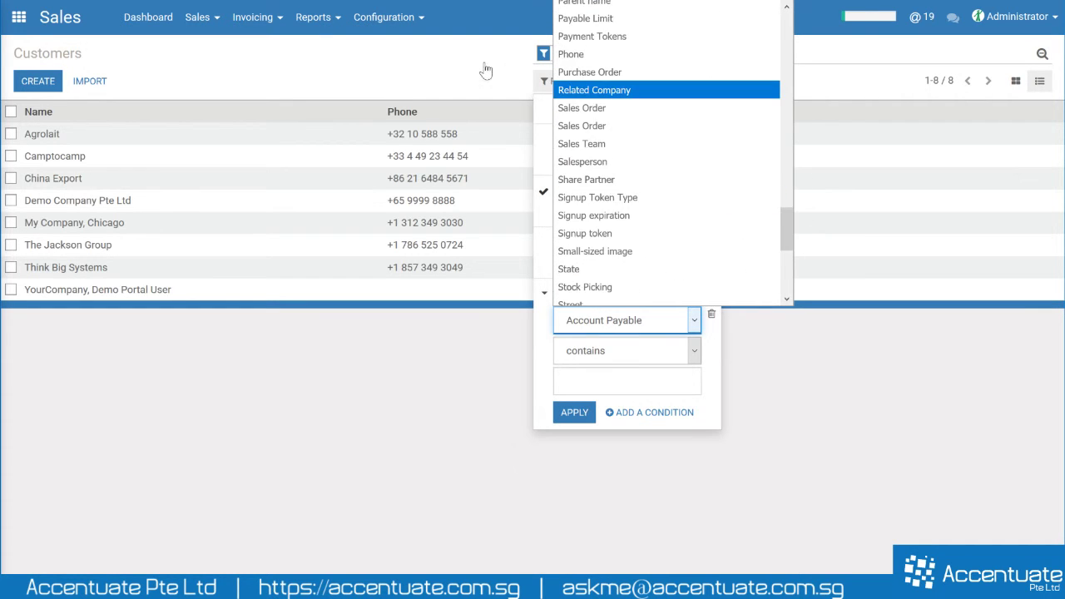
{"action": "left_click", "coordinate": [476, 72]}
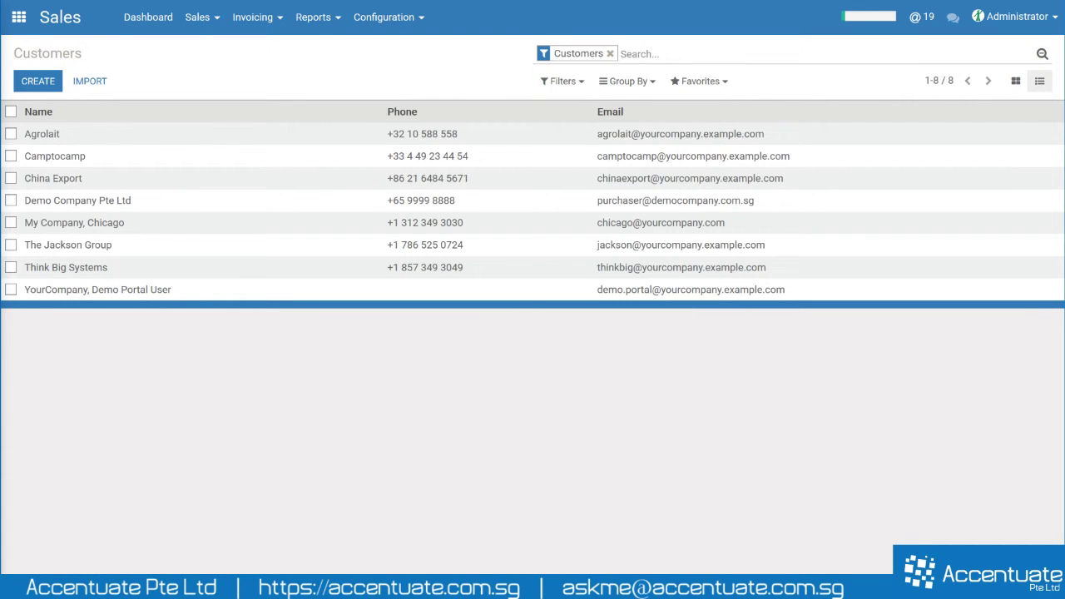
{"action": "left_click", "coordinate": [621, 54]}
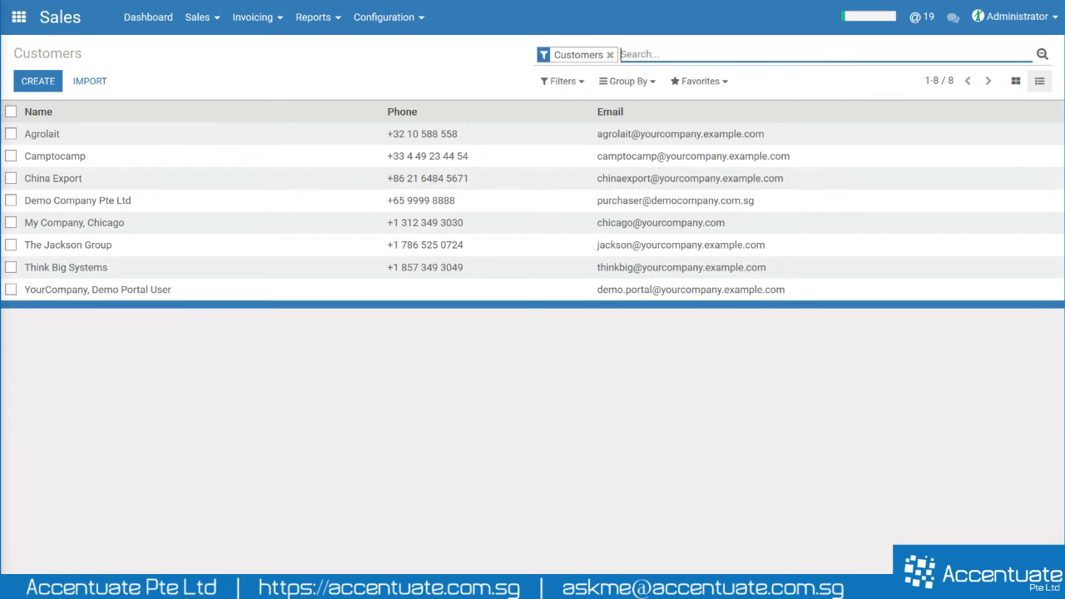
{"action": "type", "text": "camp"}
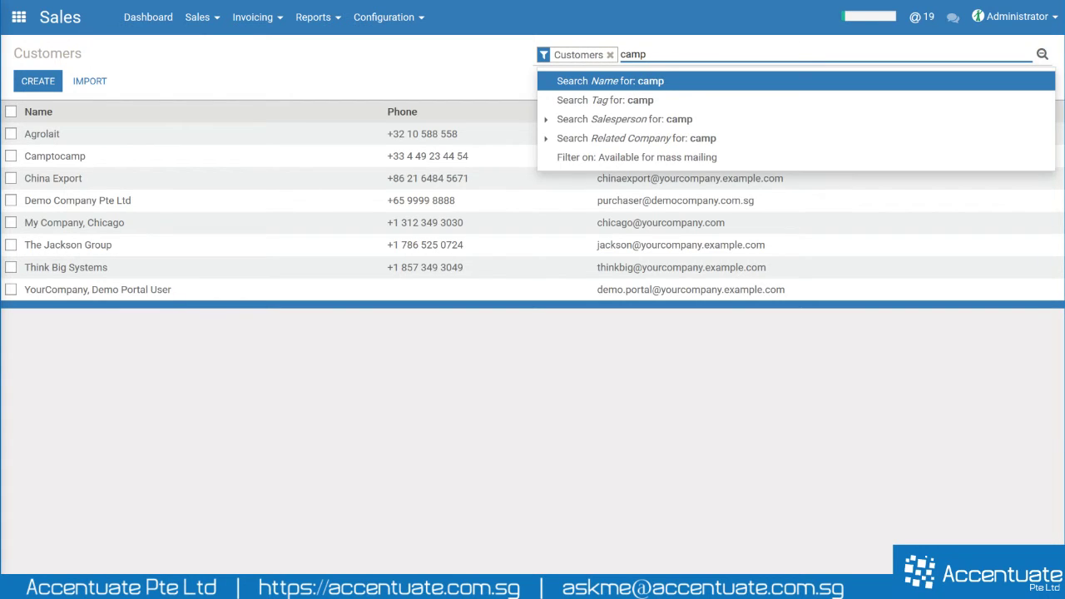
{"action": "type", "text": "tocamp"}
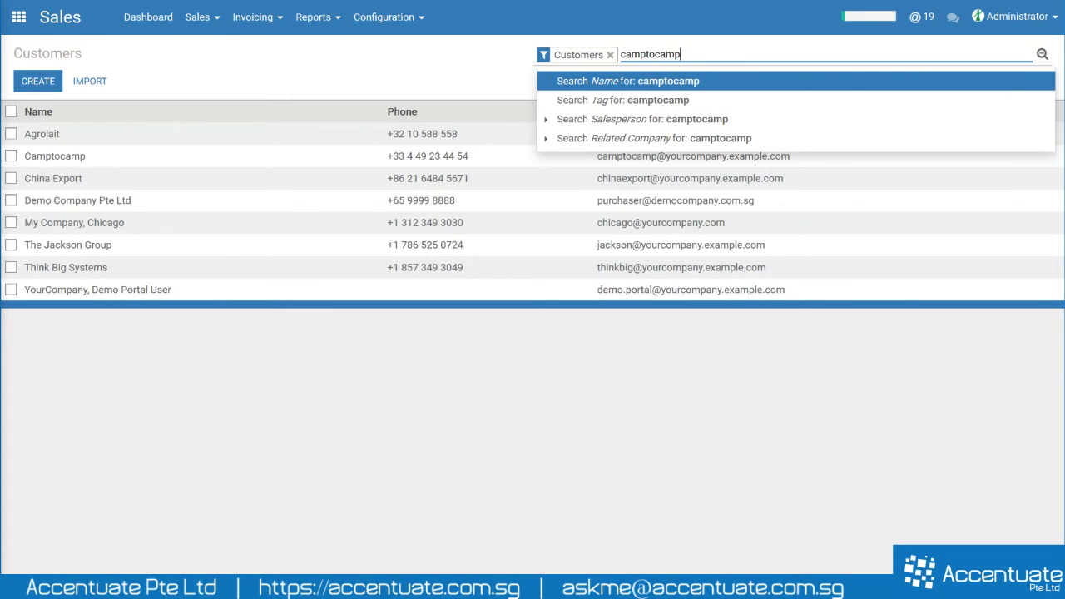
{"action": "key", "text": "shift+Left"}
{"action": "key", "text": "shift+Left"}
{"action": "key", "text": "shift+Left"}
{"action": "key", "text": "shift+Left"}
{"action": "key", "text": "shift+Left"}
{"action": "key", "text": "shift+Left"}
{"action": "key", "text": "shift+Left"}
{"action": "key", "text": "shift+Left"}
{"action": "key", "text": "shift+Left"}
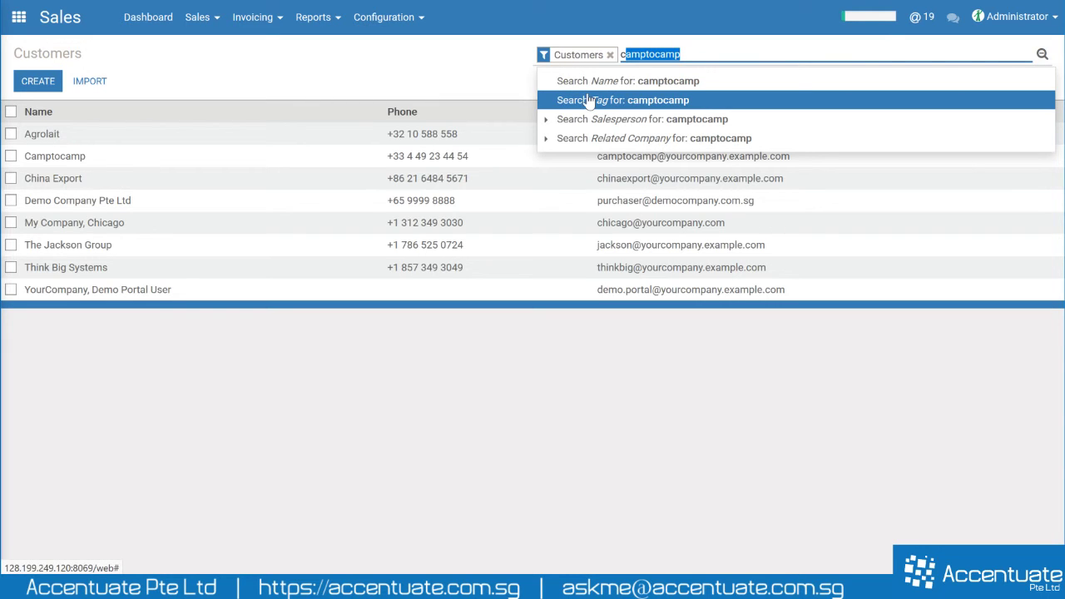
{"action": "left_click", "coordinate": [546, 119]}
{"action": "left_click", "coordinate": [547, 157]}
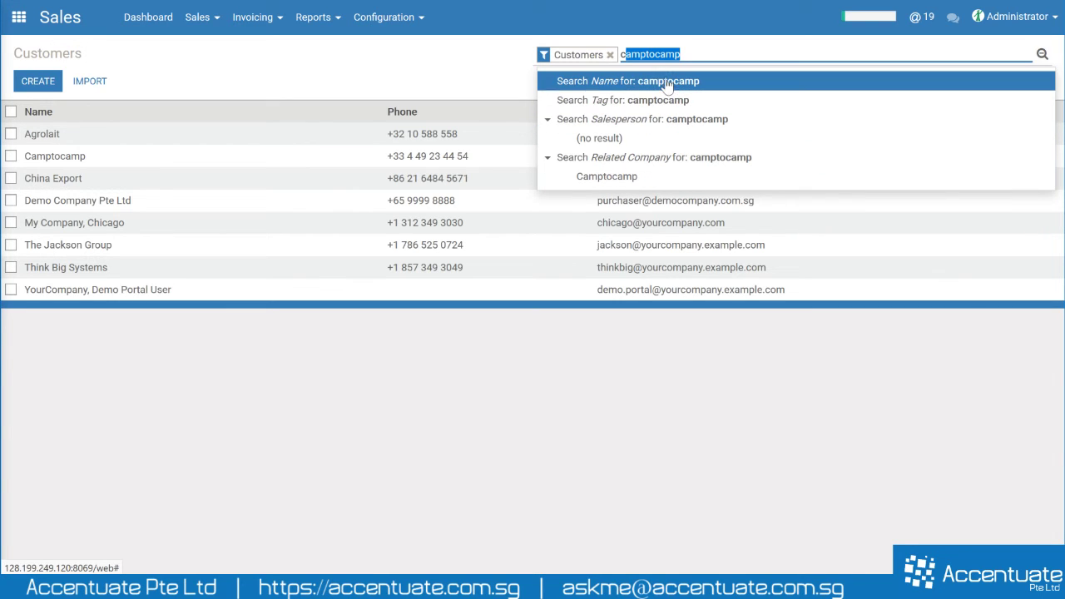
{"action": "key", "text": "End"}
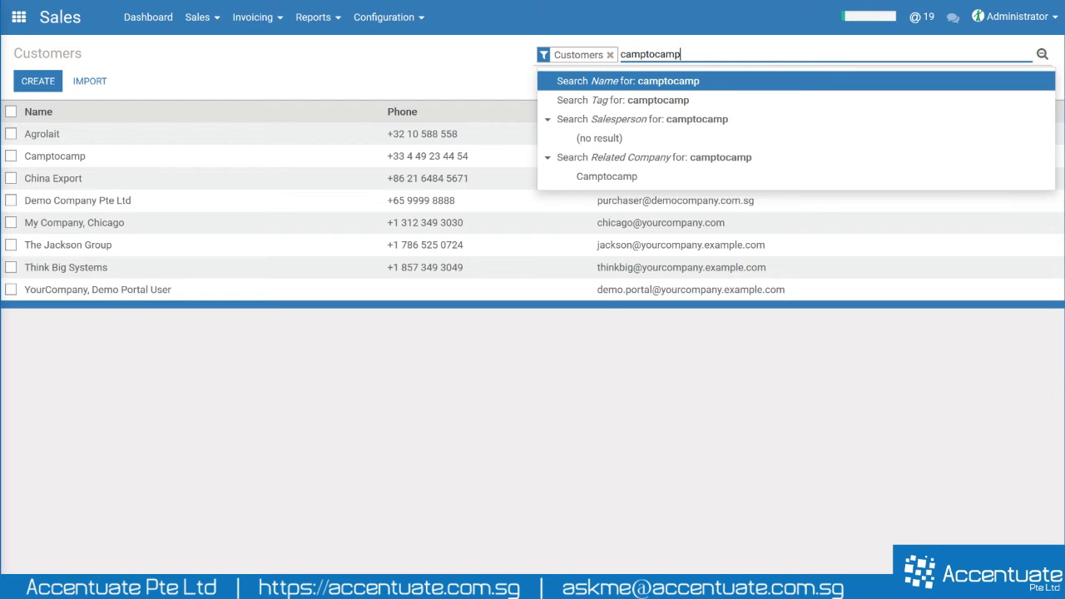
{"action": "key", "text": "Return"}
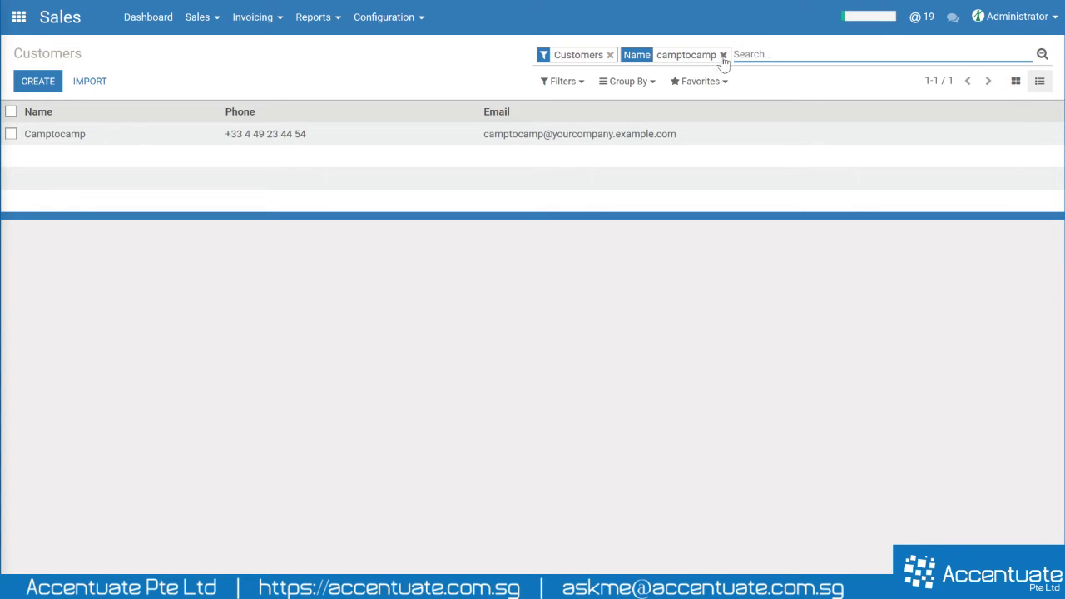
{"action": "left_click", "coordinate": [723, 55]}
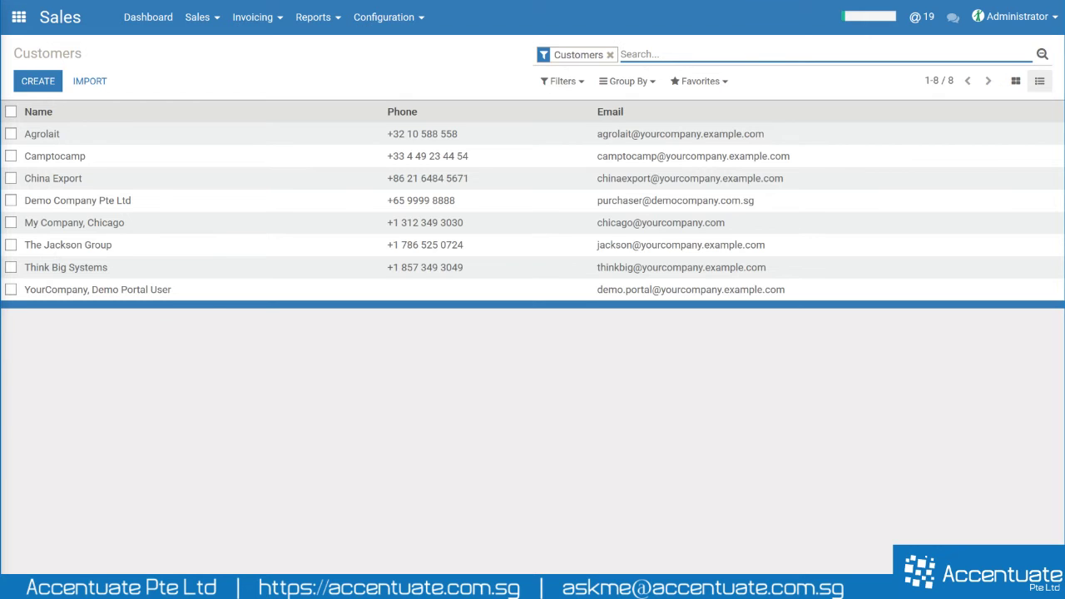
- Filter the customers by the Tag 'ecommerce'
{"action": "type", "text": "ecommerce"}
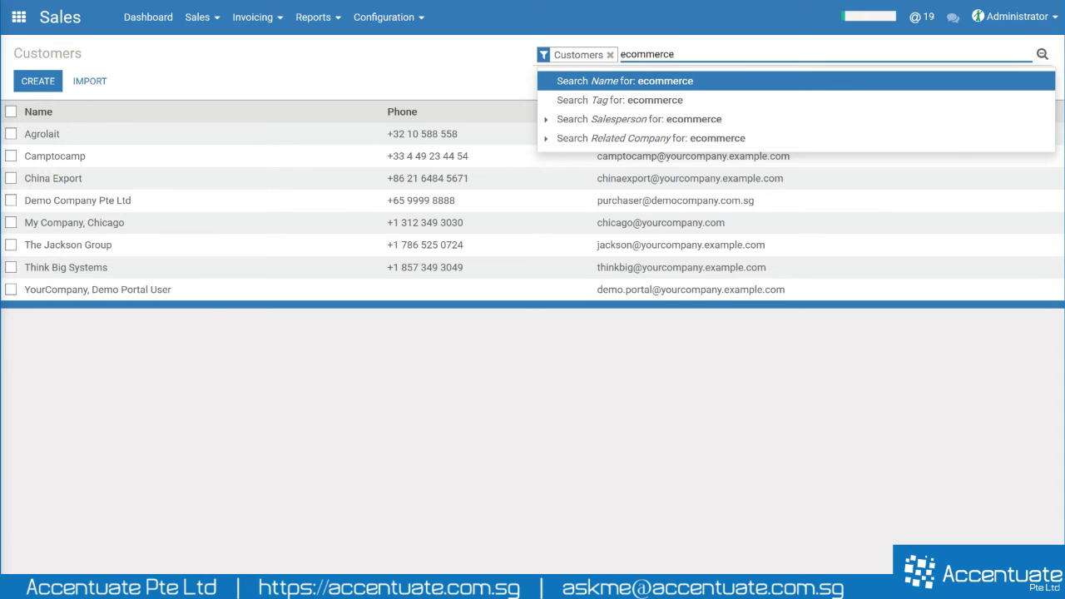
{"action": "key", "text": "Down"}
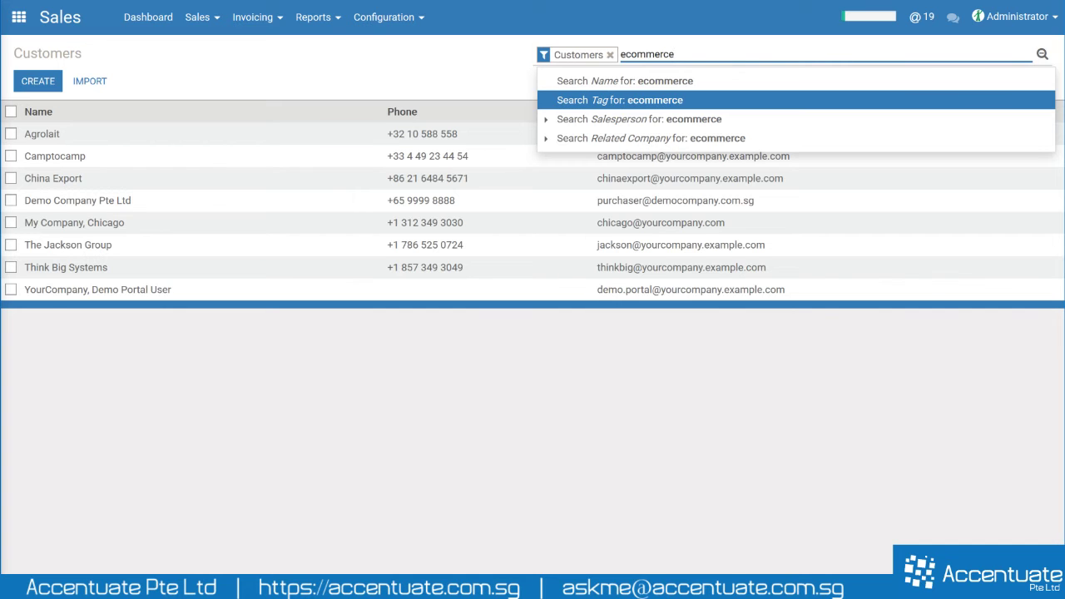
{"action": "key", "text": "Return"}
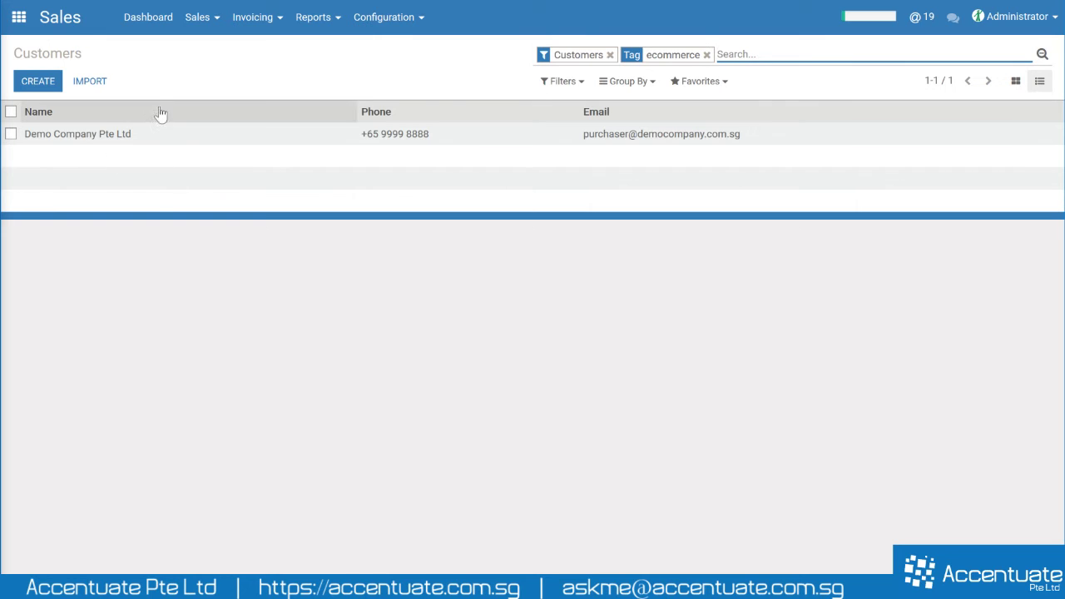
- Replace the ecommerce filter with the Tag 'it services' and display the results as Kanban cards
{"action": "left_click", "coordinate": [708, 55]}
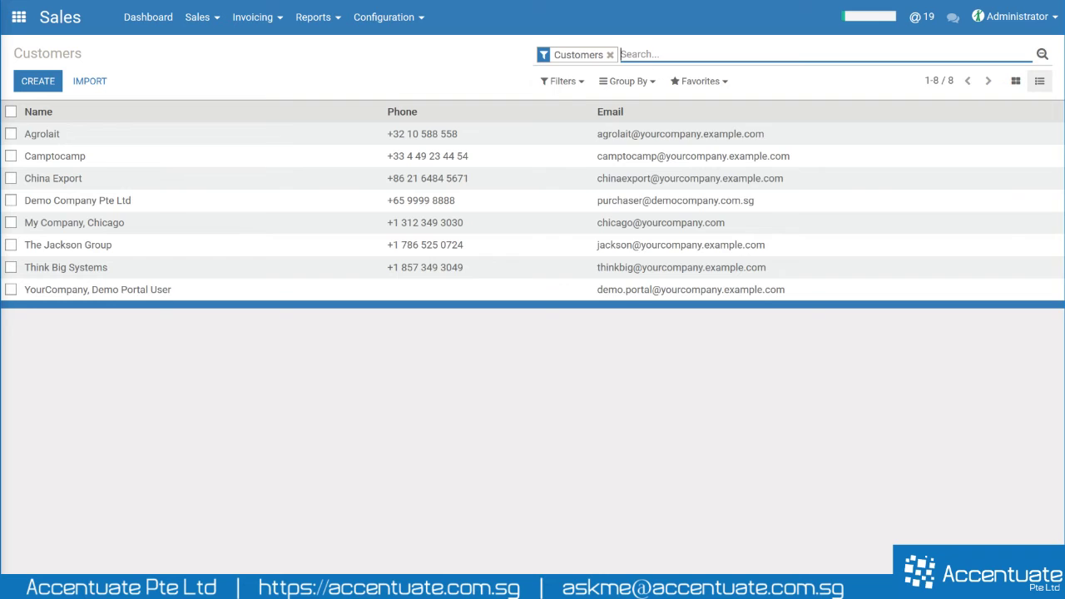
{"action": "type", "text": "it services"}
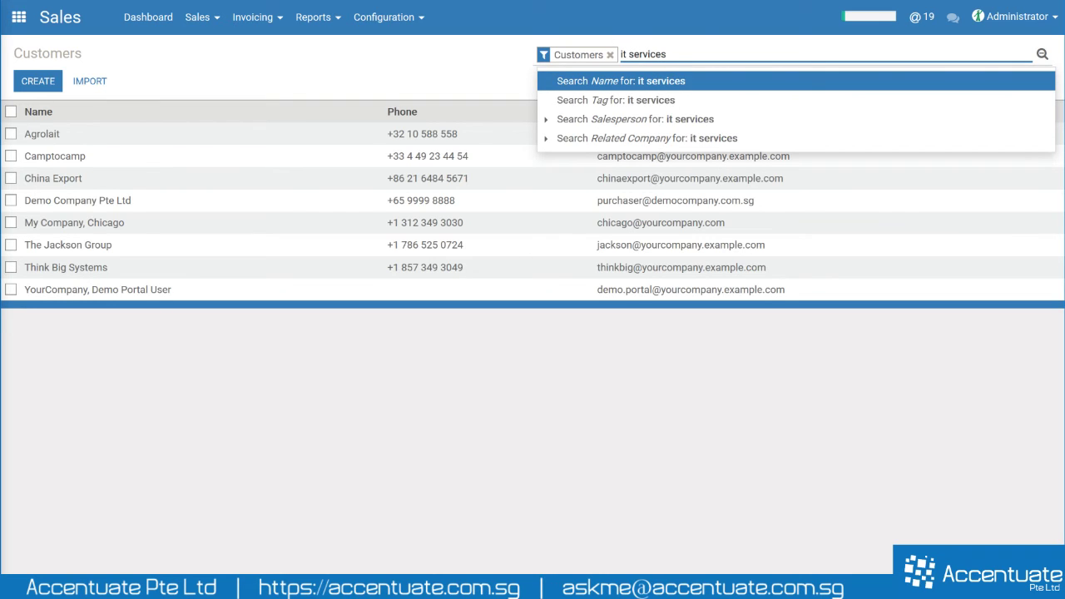
{"action": "left_click", "coordinate": [625, 100]}
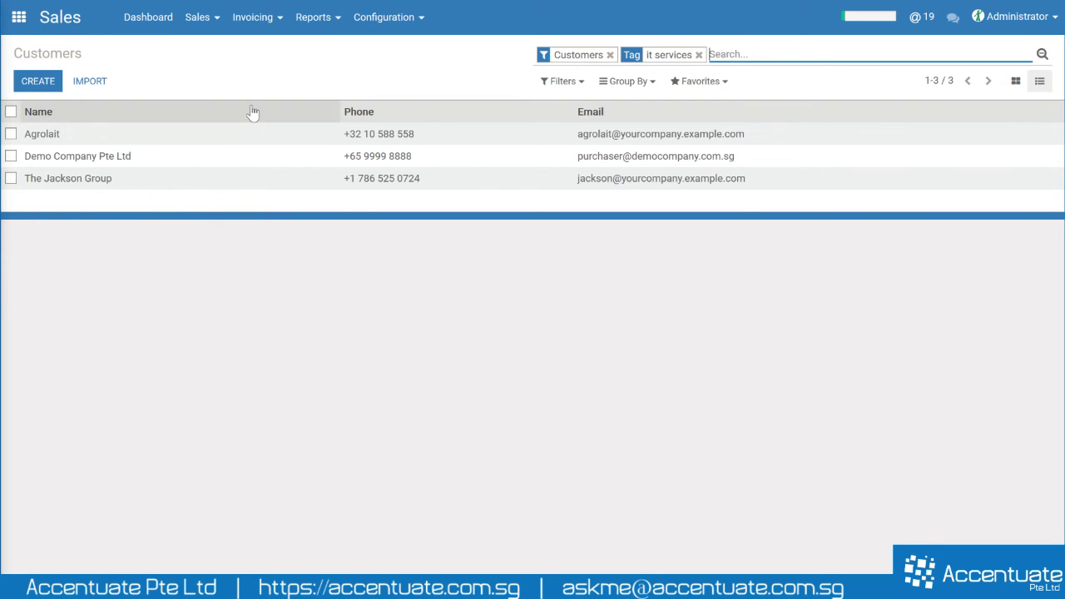
{"action": "left_click", "coordinate": [1013, 84]}
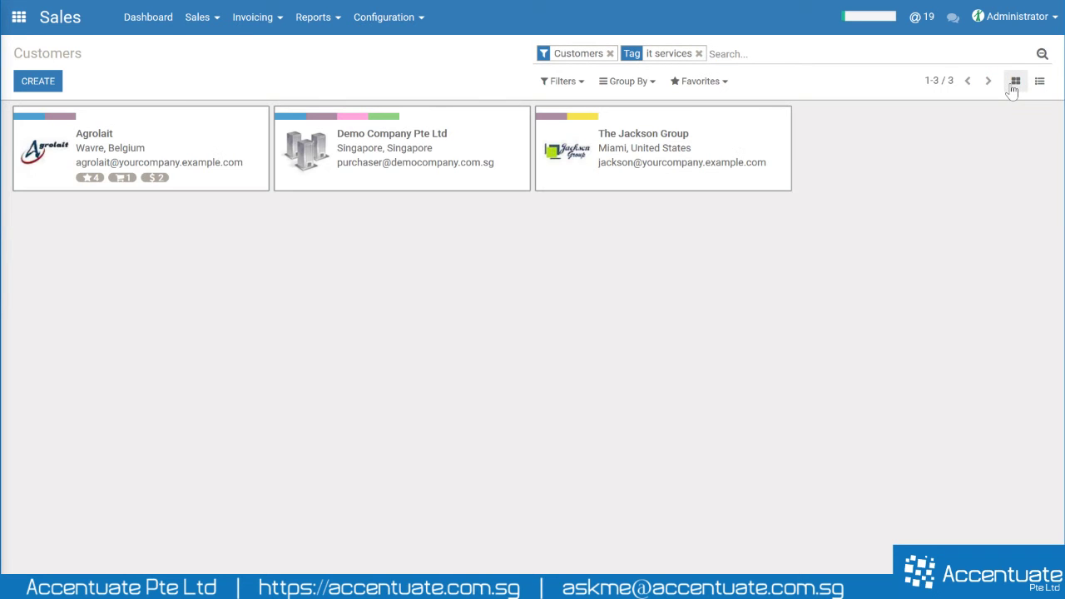